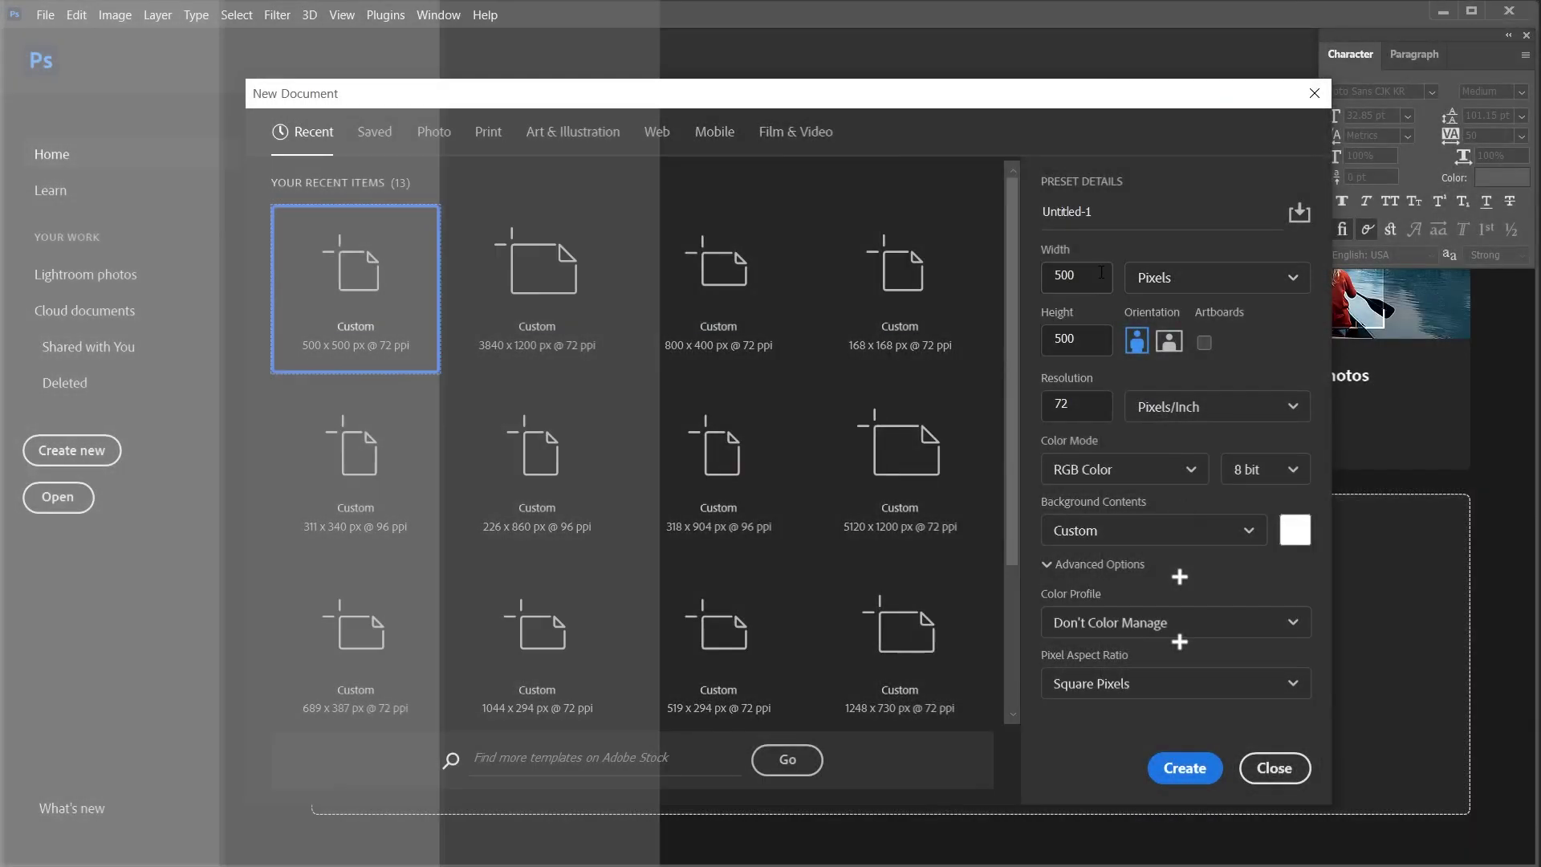
Create an 800 × 500 px document with an RGB 130/130/130 grey background.
{"action": "type", "text": "8"}
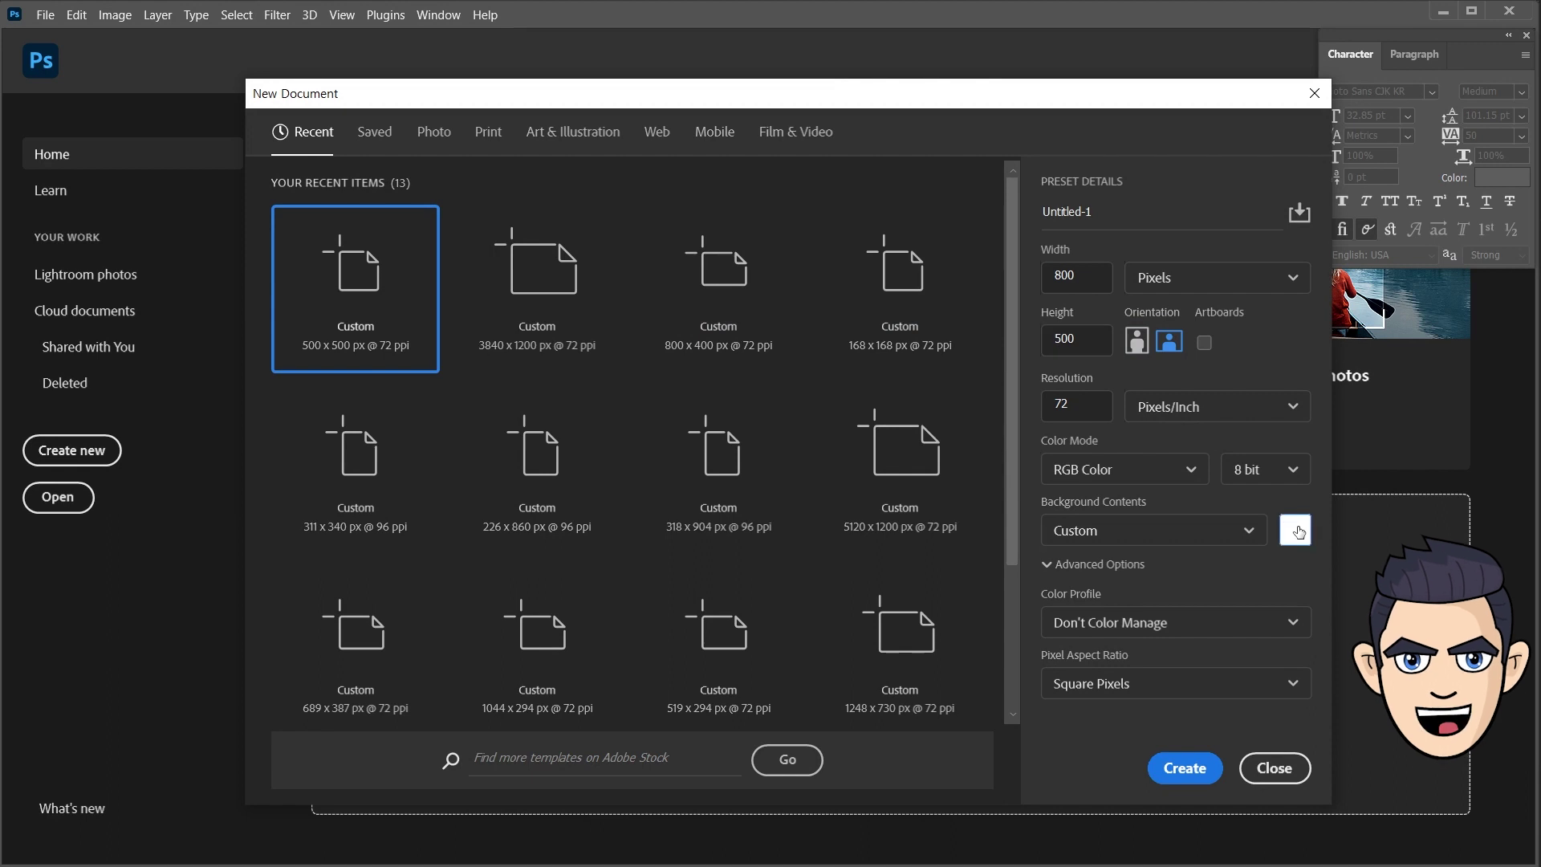
{"action": "left_click", "coordinate": [1299, 533]}
{"action": "type", "text": "1360"}
{"action": "key", "text": "Tab"}
{"action": "type", "text": "130"}
{"action": "key", "text": "Tab"}
{"action": "type", "text": "136"}
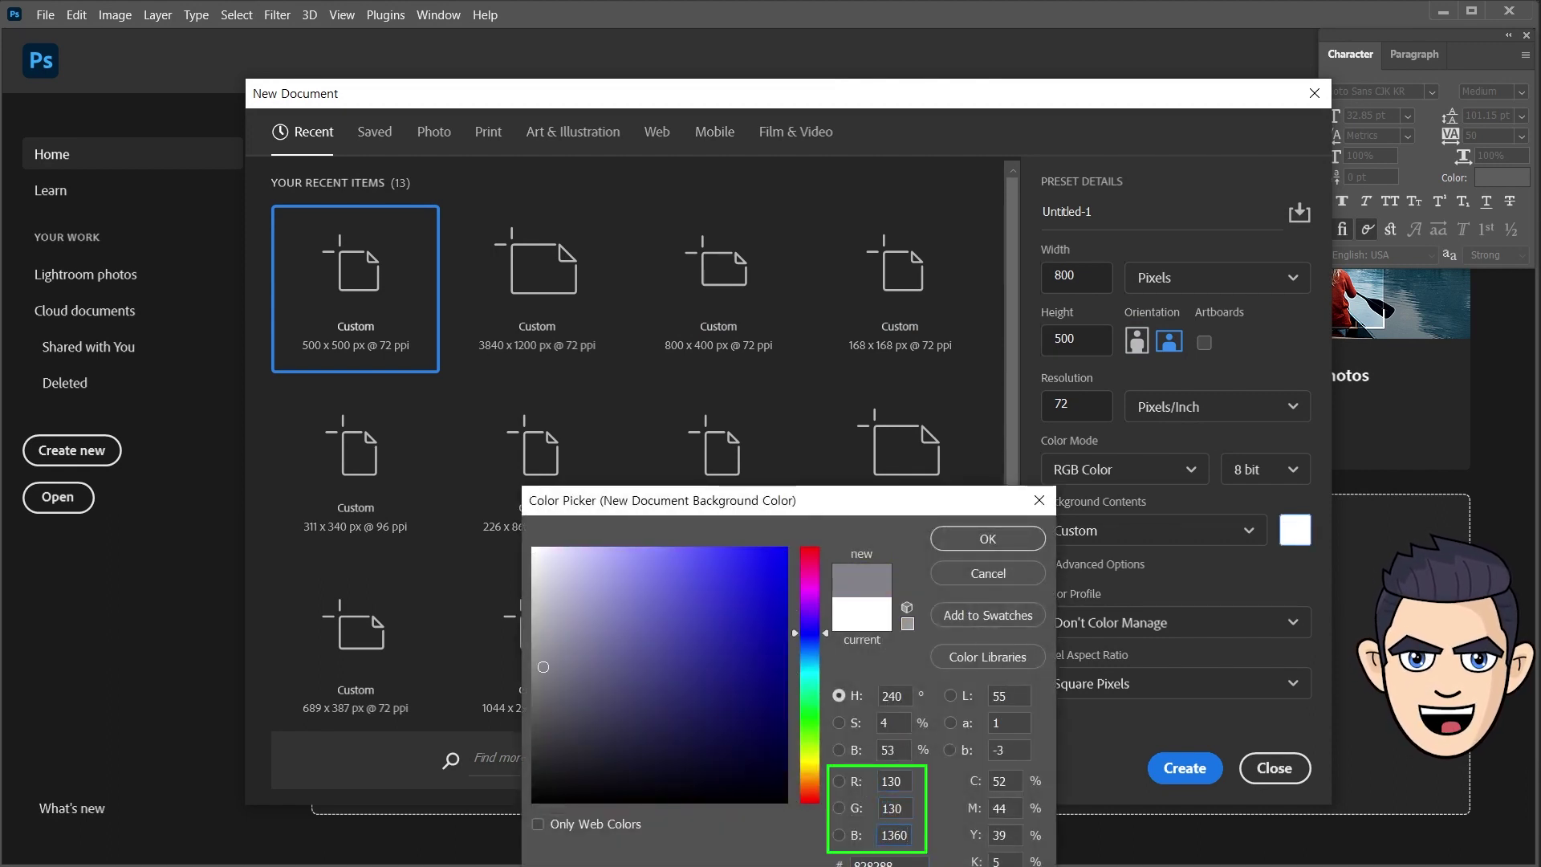
{"action": "key", "text": "BackSpace"}
{"action": "type", "text": "0"}
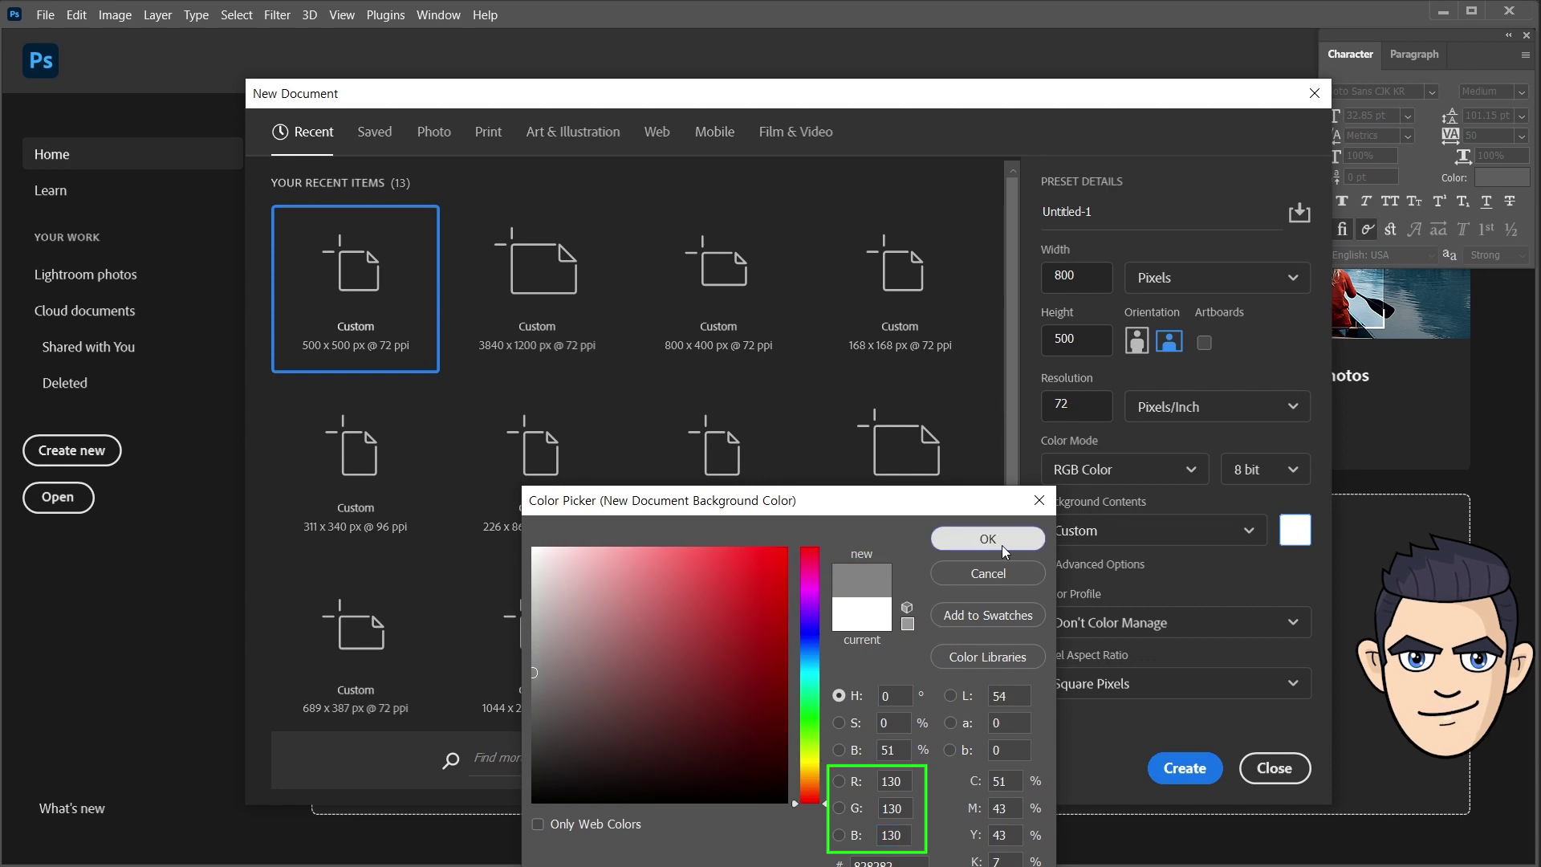
{"action": "left_click", "coordinate": [1002, 546]}
{"action": "left_click", "coordinate": [1185, 768]}
{"action": "left_click", "coordinate": [21, 344]}
{"action": "type", "text": "200"}
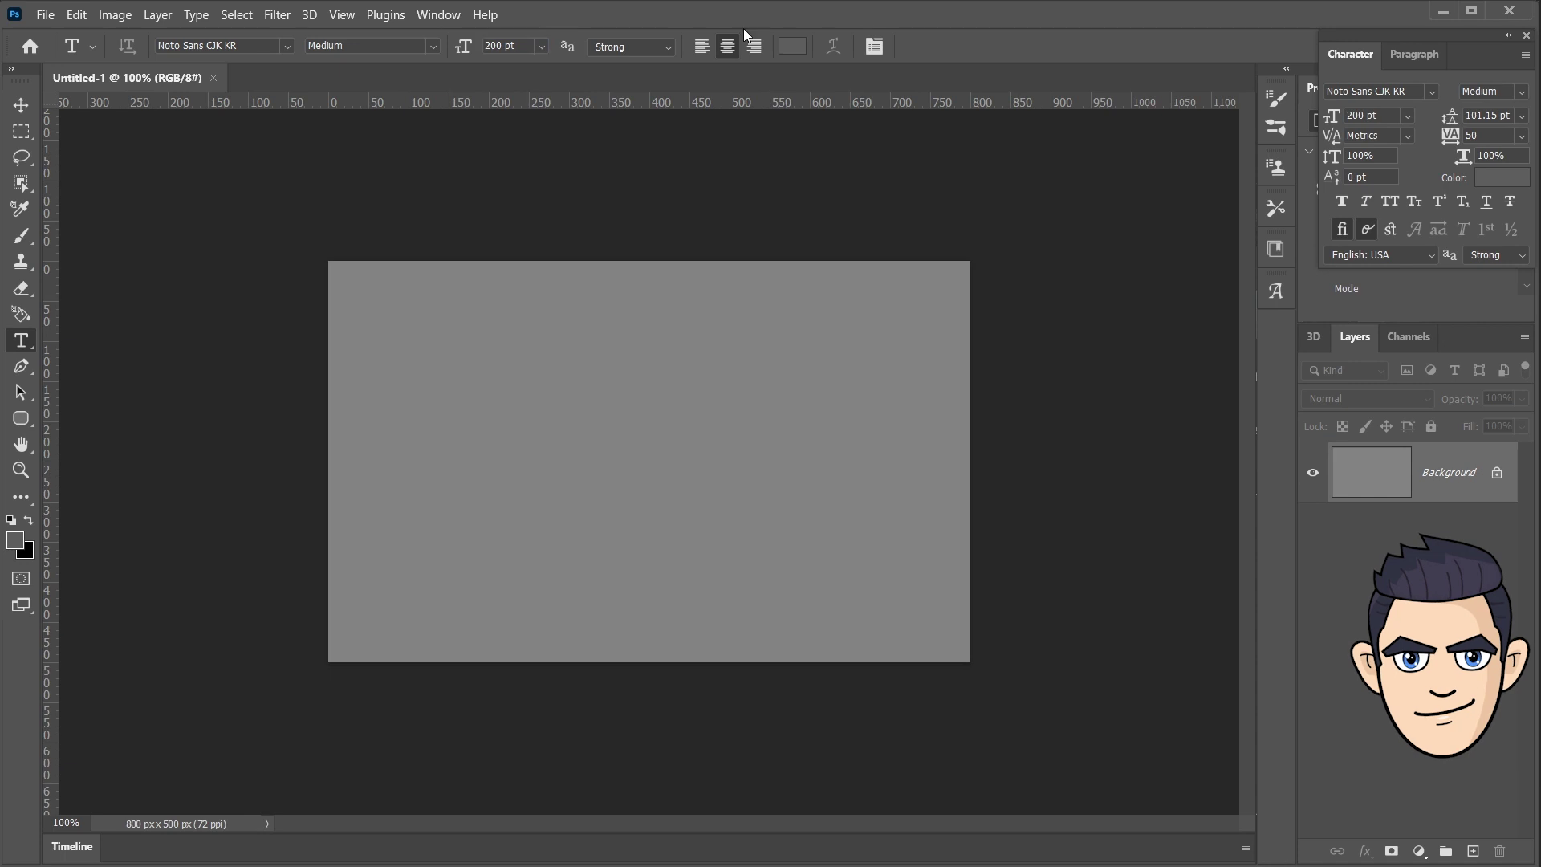
Type '2D' in white with Black font weight and commit the text.
{"action": "left_click", "coordinate": [792, 46]}
{"action": "left_click", "coordinate": [993, 438]}
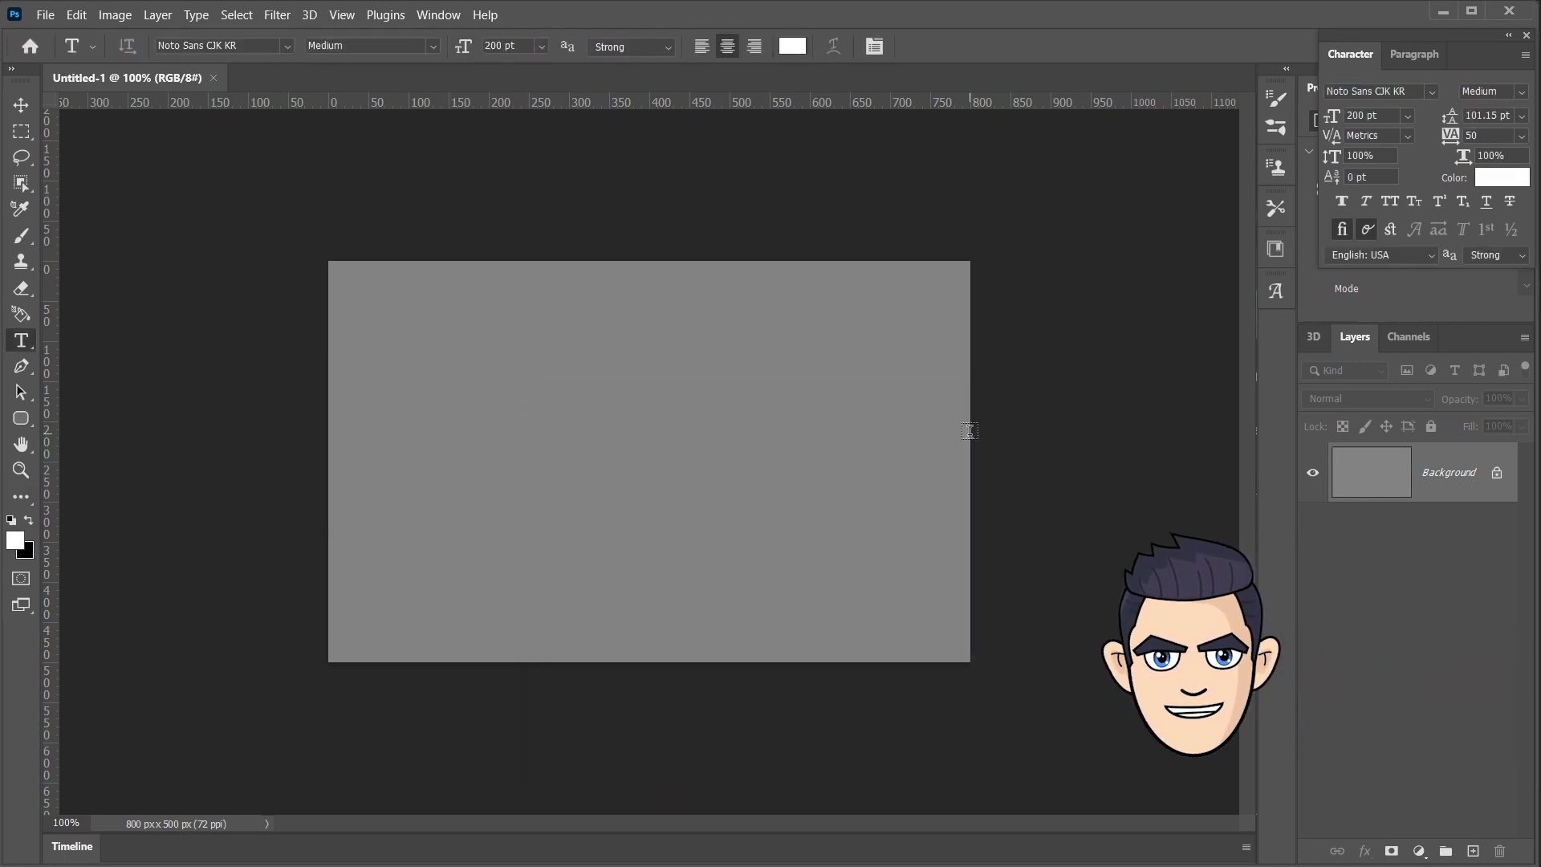
{"action": "left_click", "coordinate": [498, 471]}
{"action": "type", "text": "2D"}
{"action": "key", "text": "ctrl+a"}
{"action": "left_click", "coordinate": [432, 46]}
{"action": "left_click", "coordinate": [397, 170]}
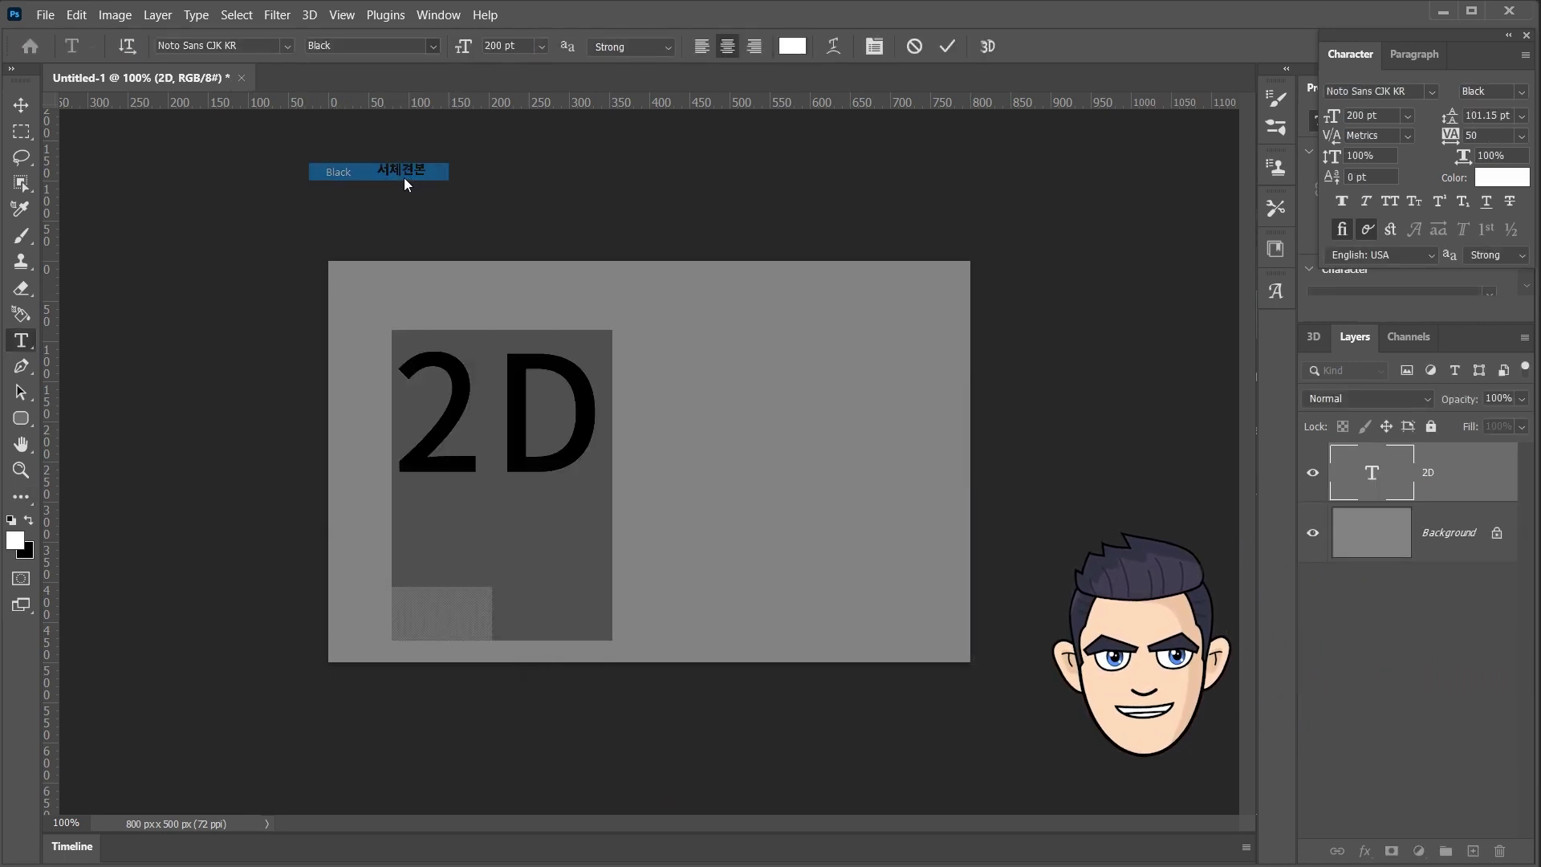
{"action": "key", "text": "ctrl+Return"}
Move the 2D text layer to the centre of the canvas.
{"action": "key", "text": "v"}
{"action": "left_click_drag", "start_coordinate": [583, 455], "coordinate": [724, 501]}
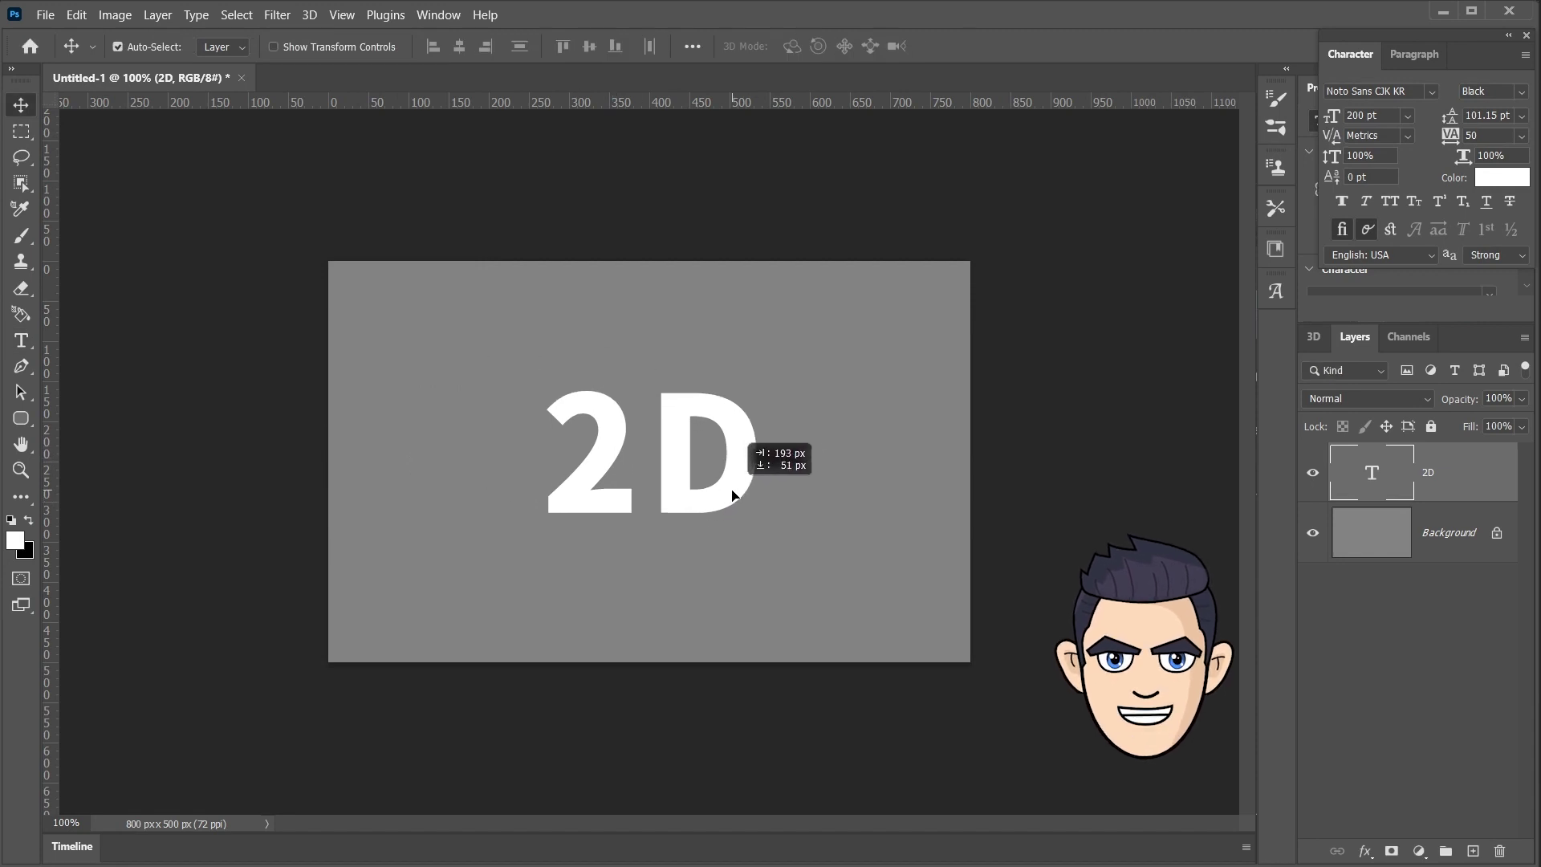
{"action": "left_click_drag", "start_coordinate": [725, 501], "coordinate": [737, 505]}
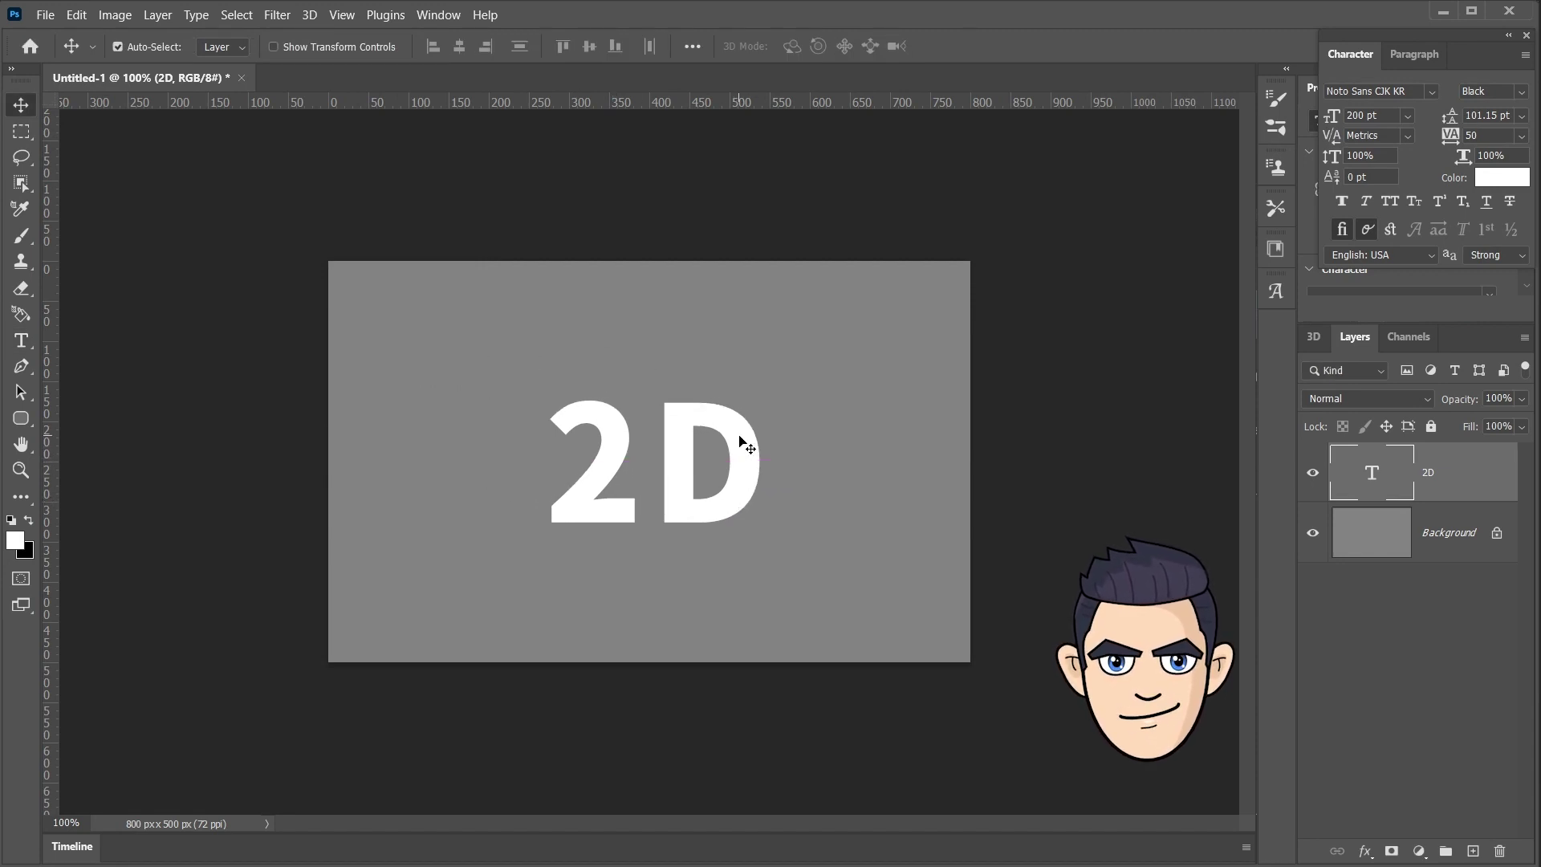
Extrude the 2D text layer into a 3D object using the 3D extrusion command.
{"action": "left_click", "coordinate": [309, 21]}
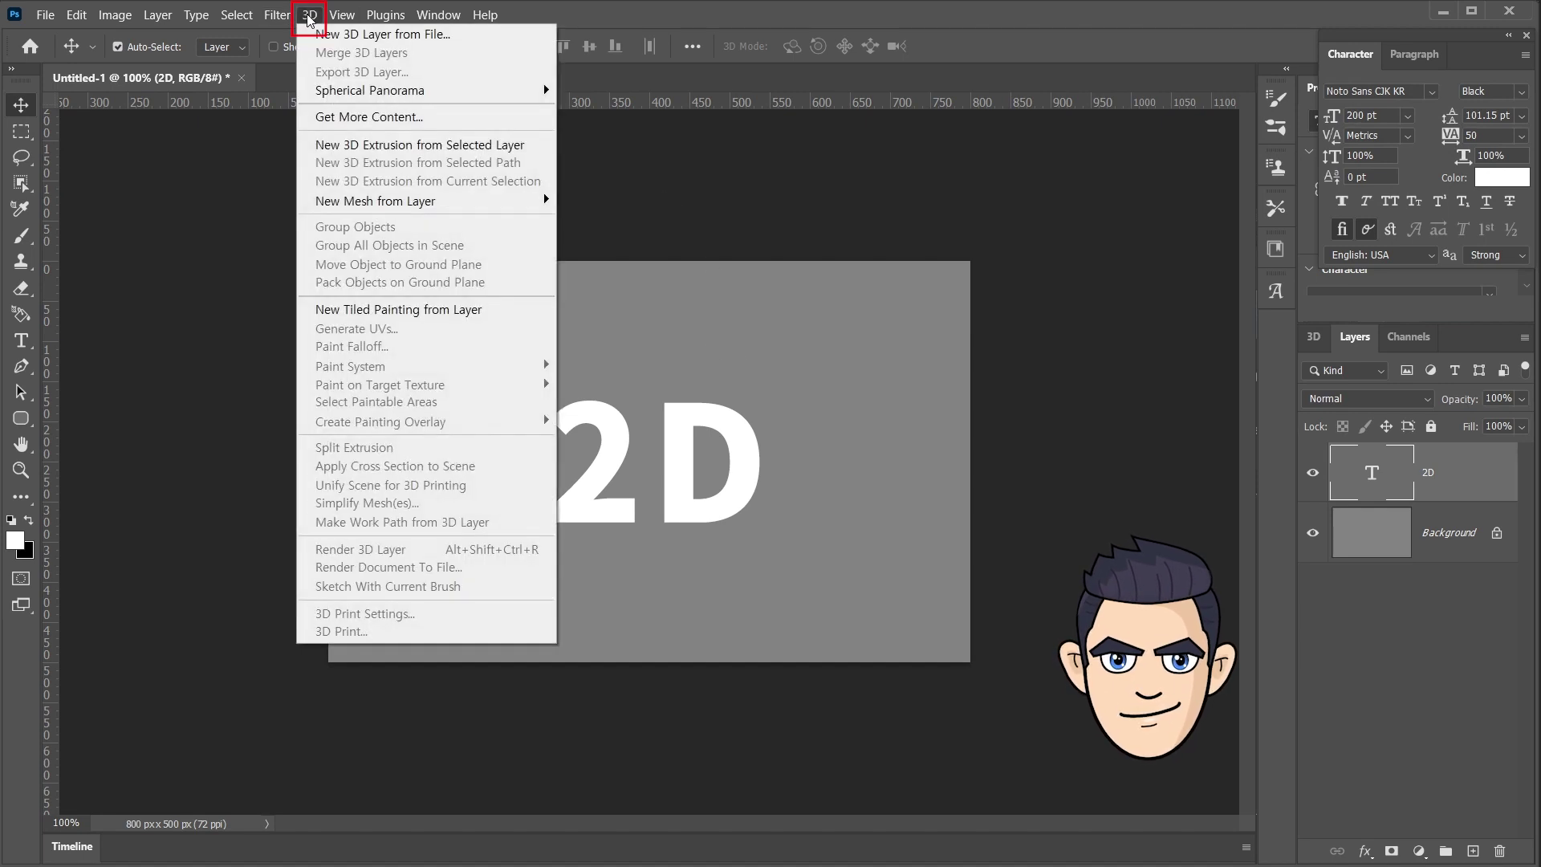
{"action": "left_click", "coordinate": [537, 152]}
{"action": "left_click", "coordinate": [22, 342]}
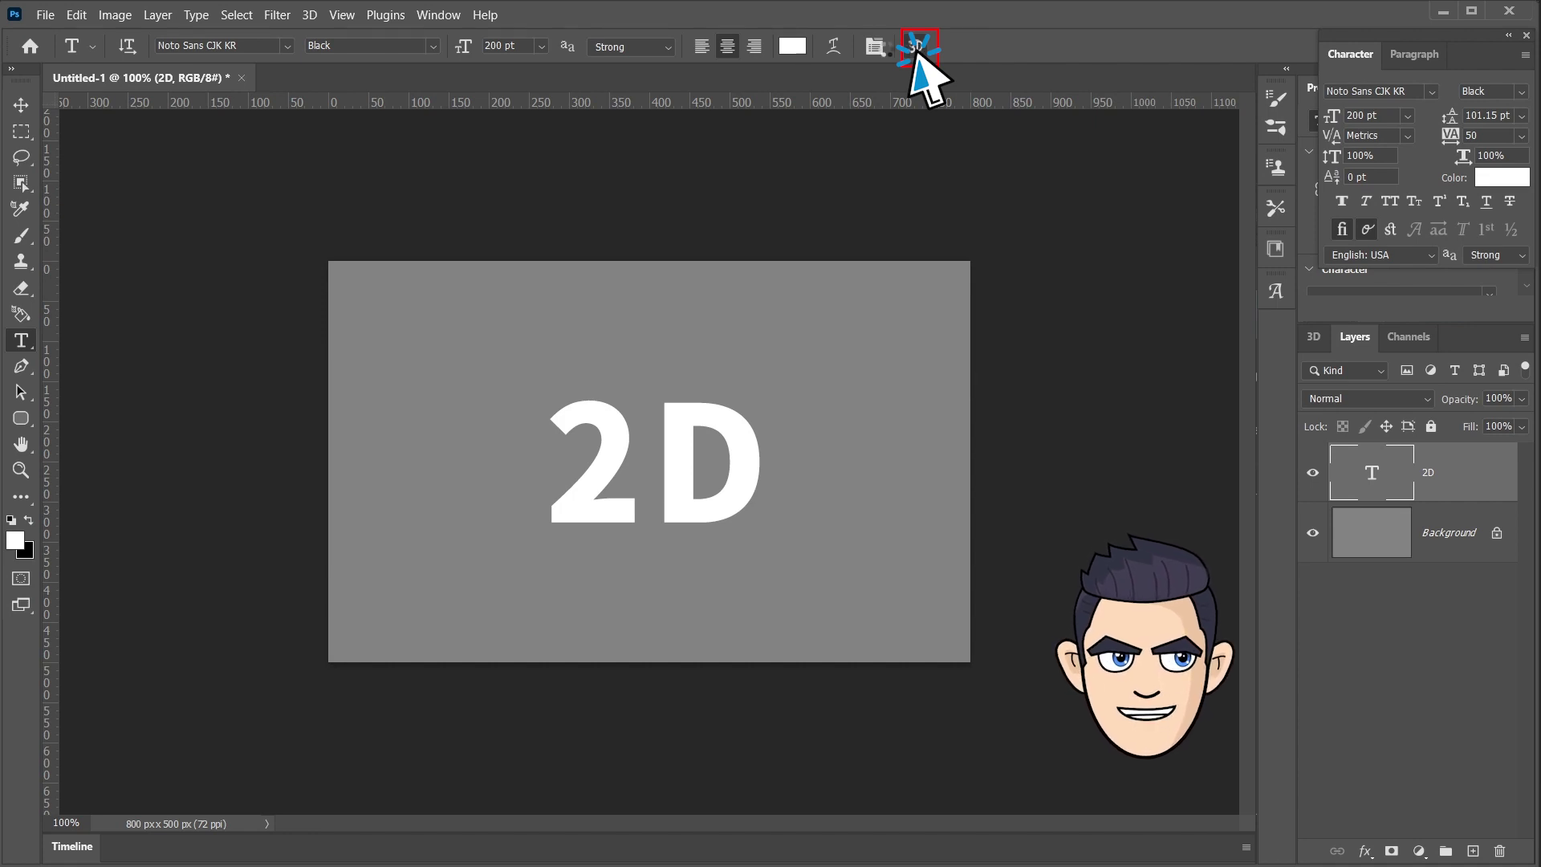
{"action": "left_click", "coordinate": [916, 46]}
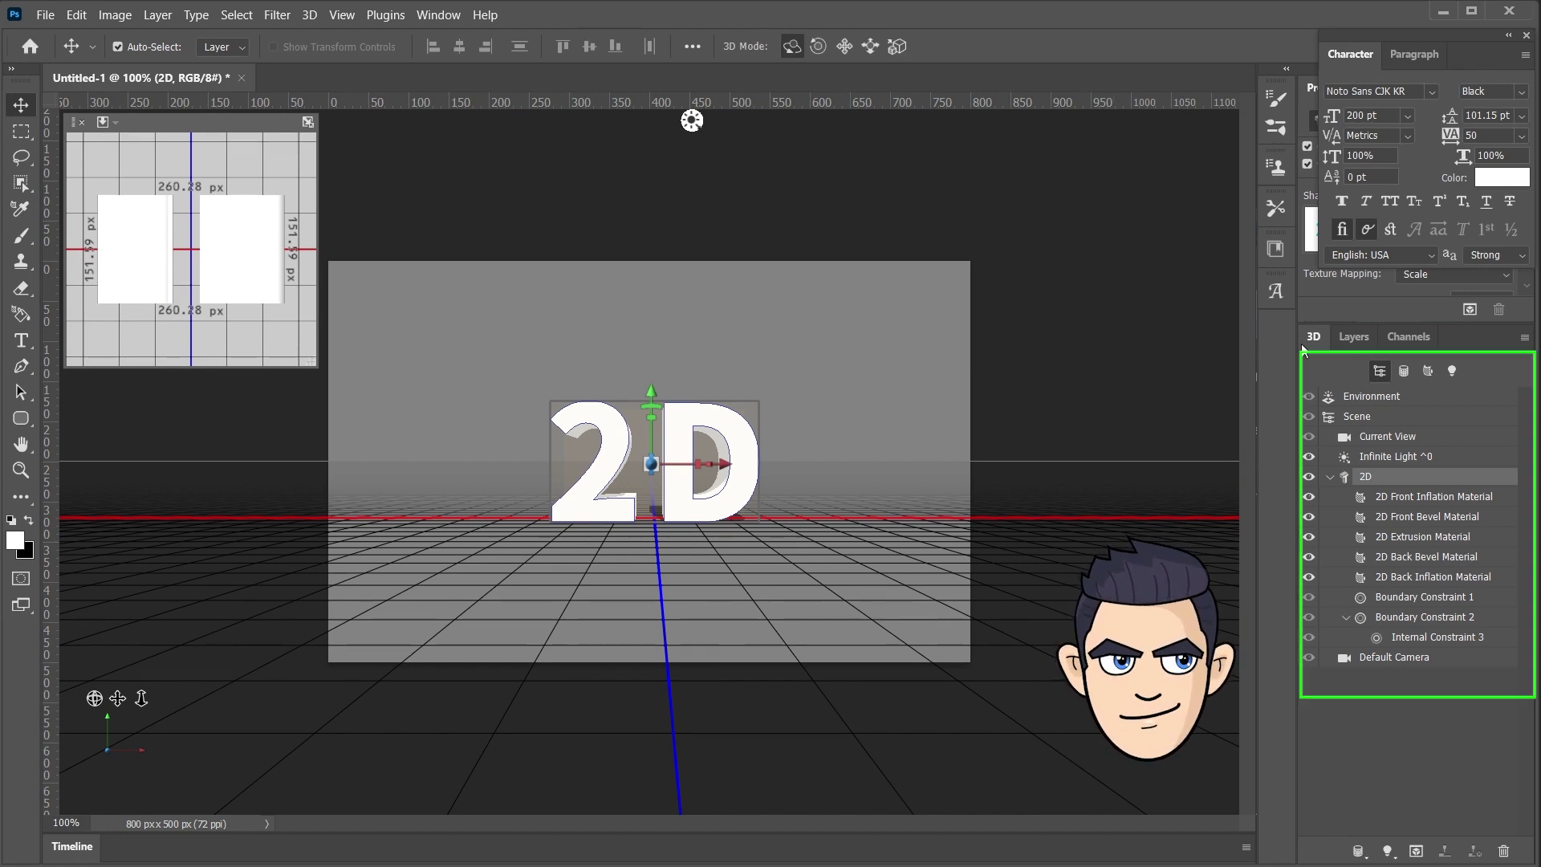
Open the 3D text layer's mesh properties to reveal Extrusion Depth and Edit Source.
{"action": "left_click", "coordinate": [1347, 340]}
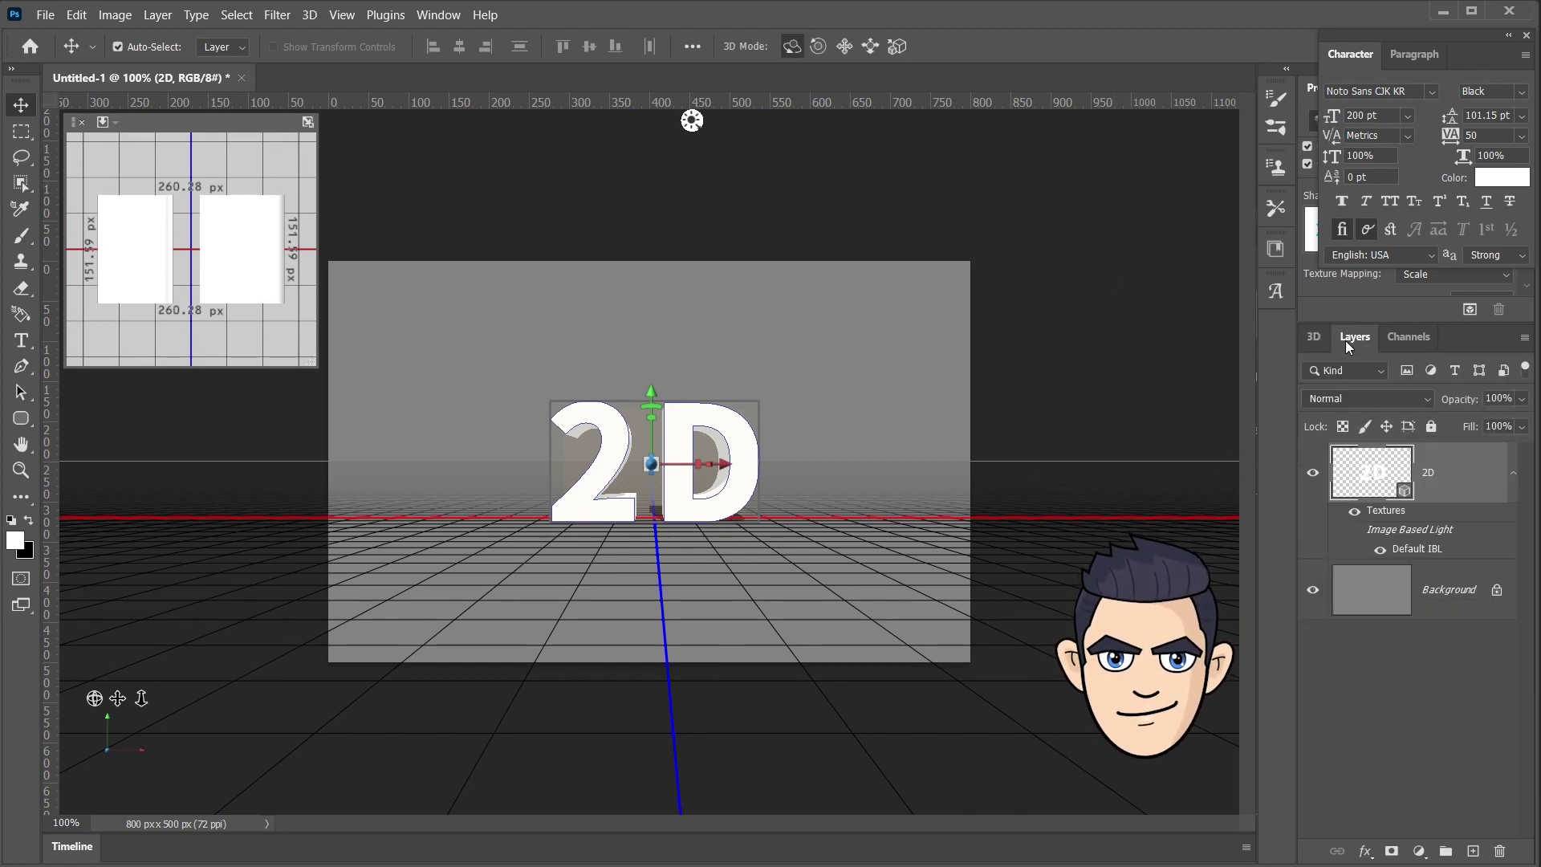
{"action": "left_click", "coordinate": [1314, 338]}
{"action": "left_click", "coordinate": [1352, 338]}
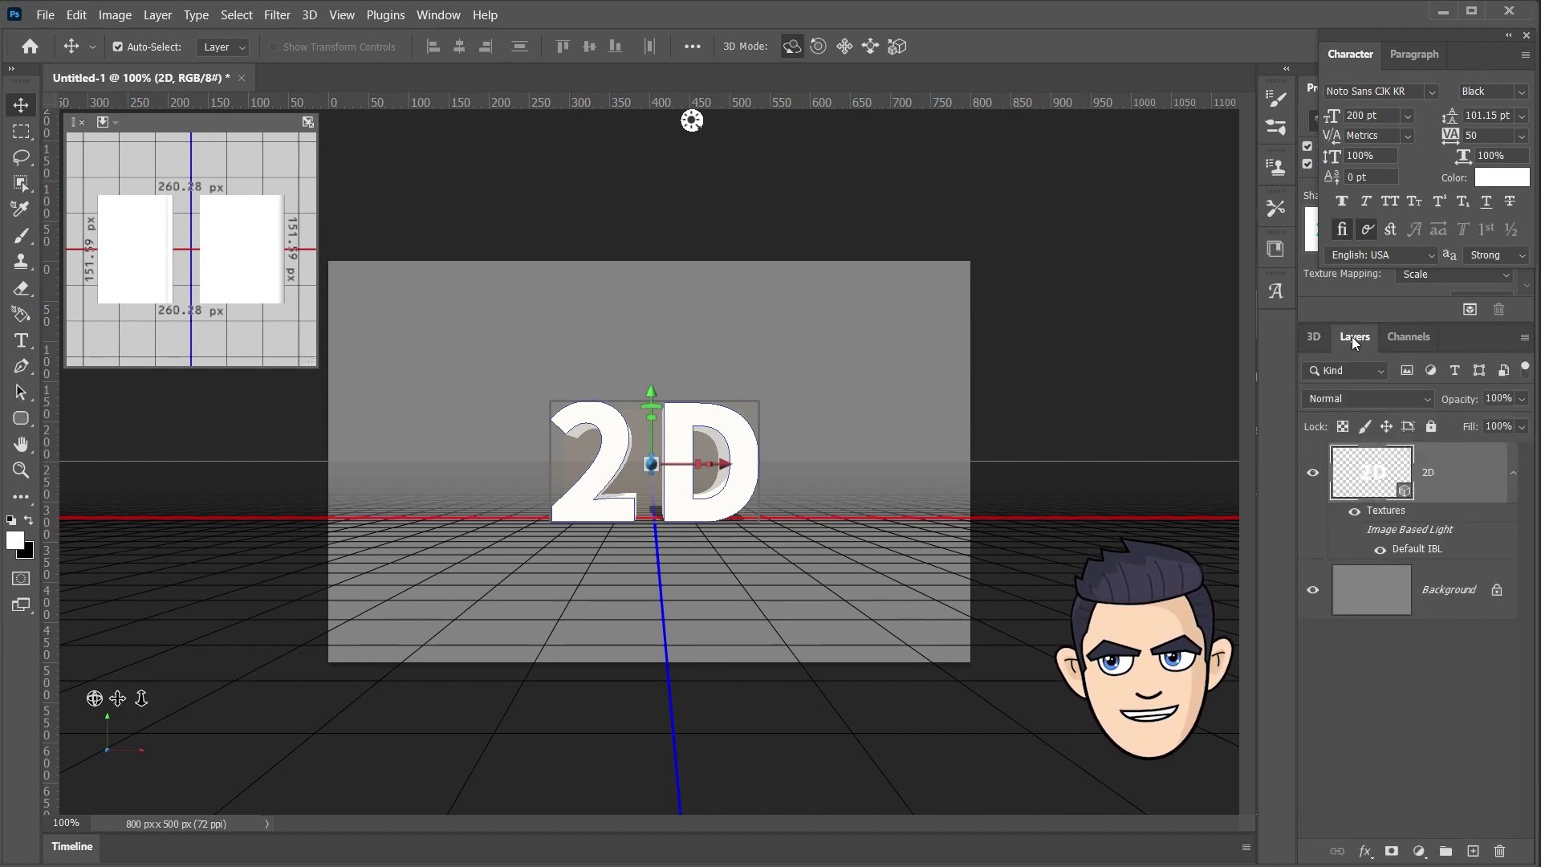
{"action": "double_click", "coordinate": [1404, 490]}
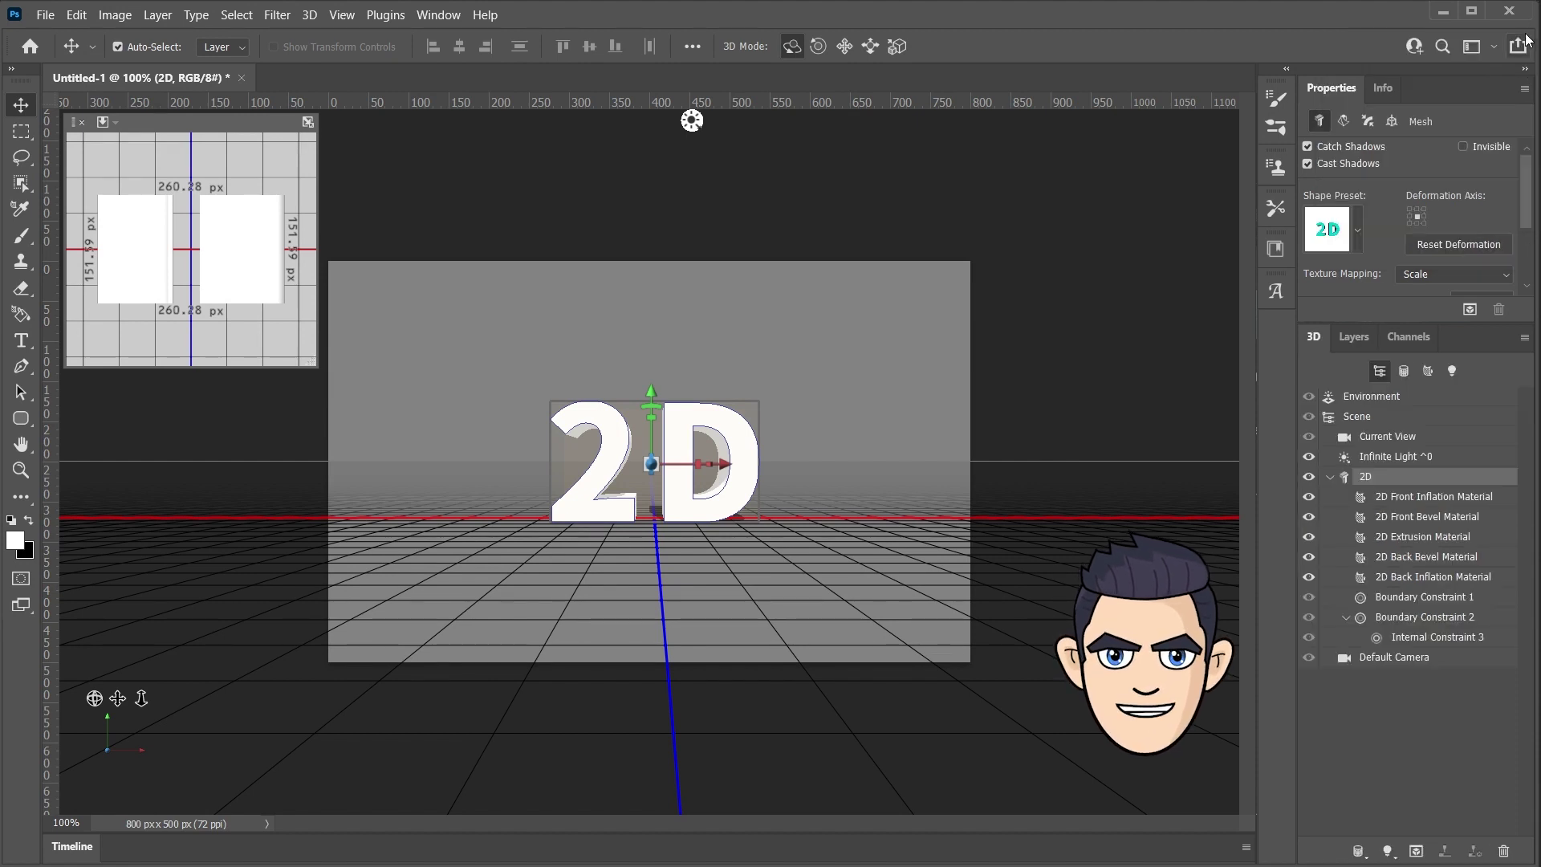
{"action": "mouse_move", "coordinate": [1388, 323]}
{"action": "left_mouse_down"}
{"action": "mouse_move", "coordinate": [1377, 453]}
{"action": "mouse_move", "coordinate": [1377, 430]}
{"action": "left_mouse_up"}
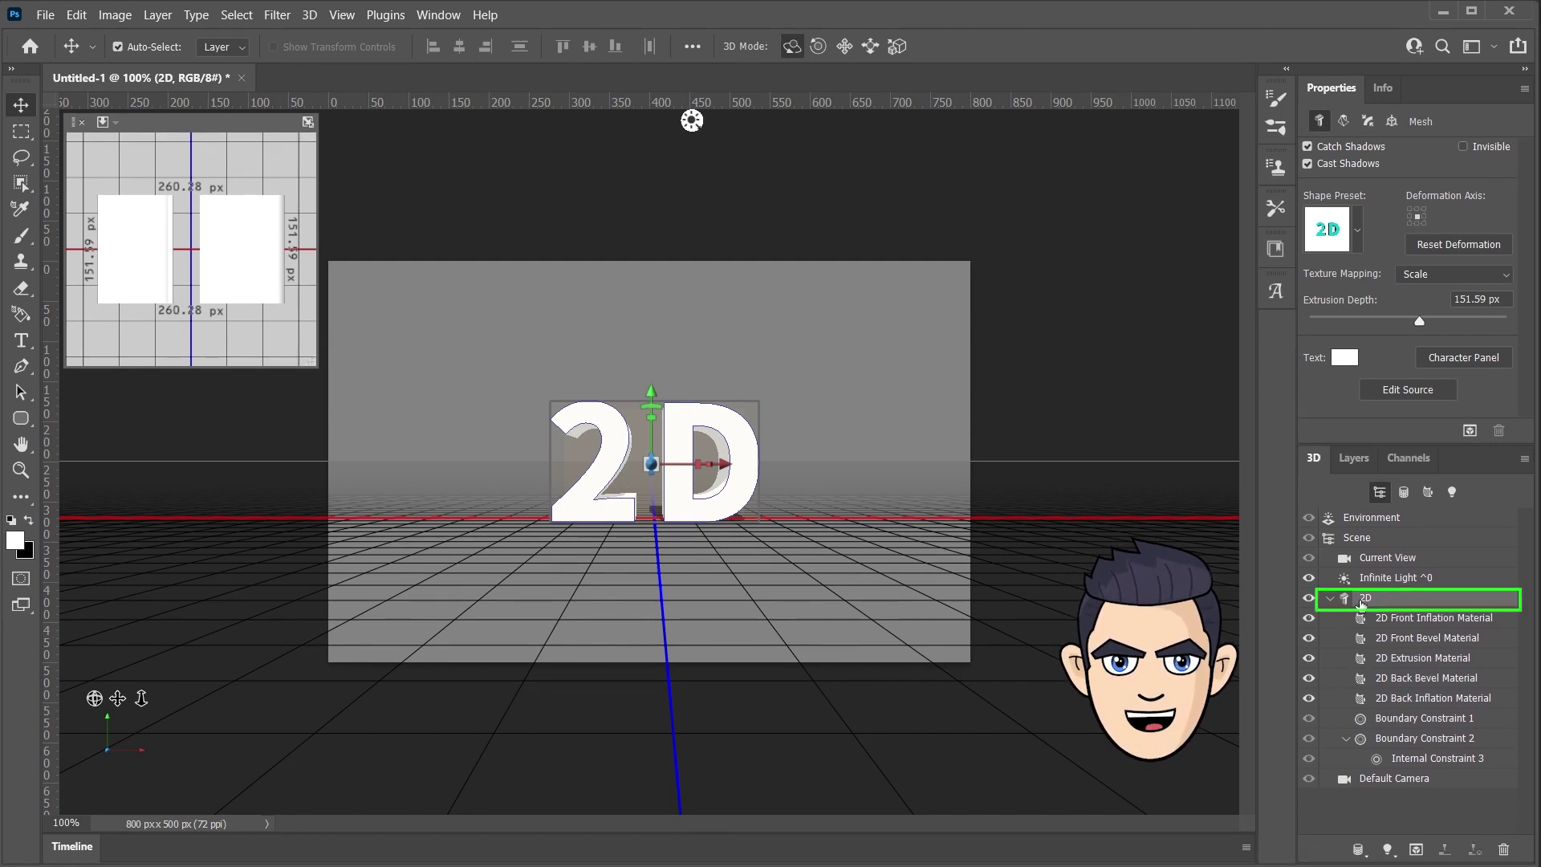
{"action": "left_click", "coordinate": [1396, 392]}
Change the source text from '2D' to '3D' and commit it.
{"action": "key", "text": "t"}
{"action": "left_click", "coordinate": [670, 484]}
{"action": "key", "text": "BackSpace"}
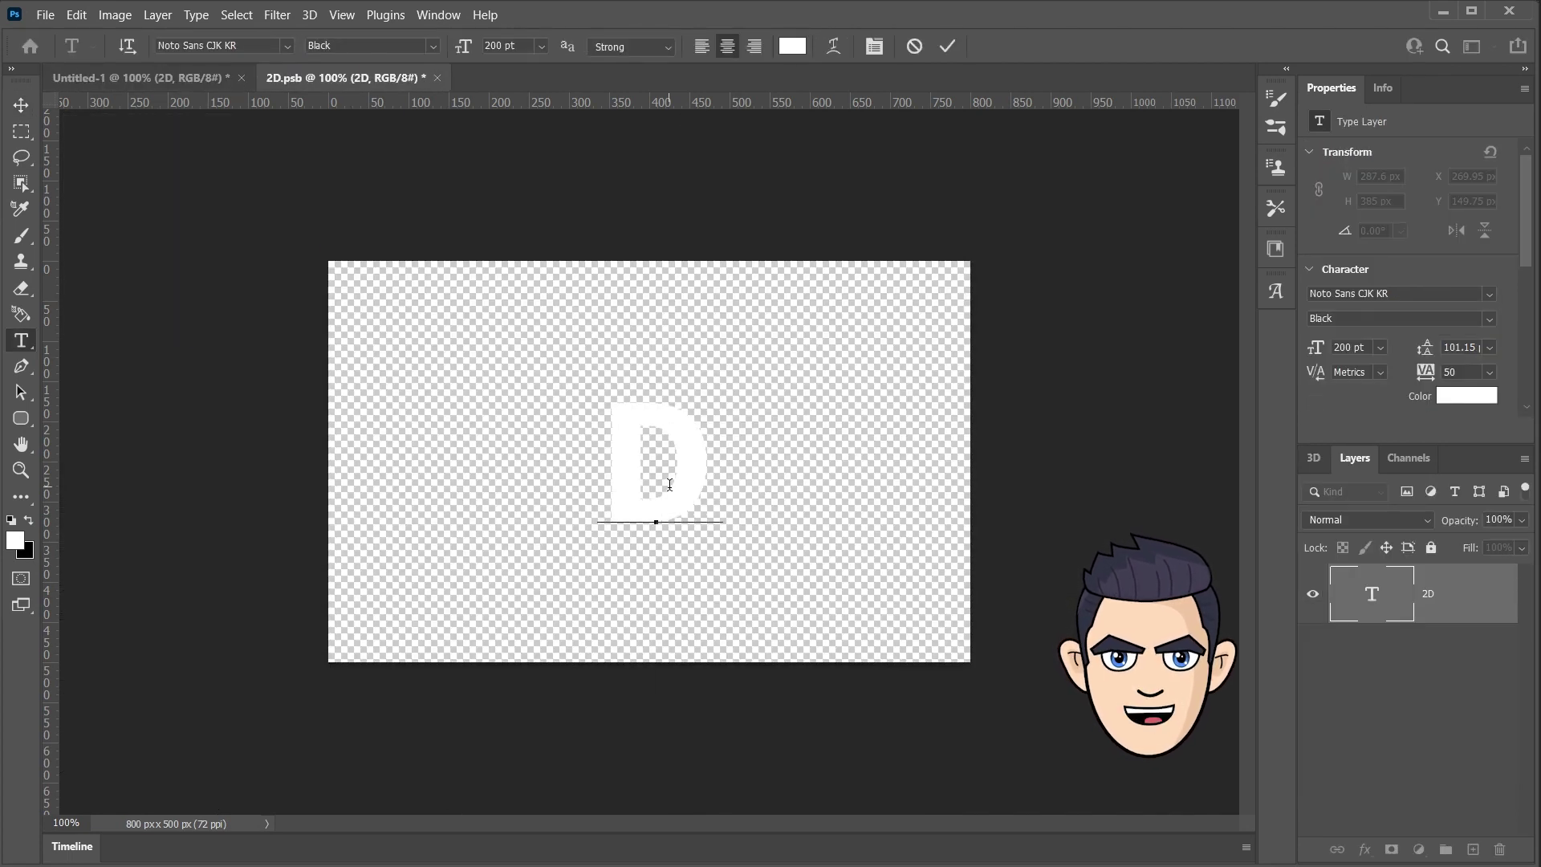
{"action": "type", "text": "3"}
{"action": "left_click", "coordinate": [24, 106]}
Save the edited source file and close it to return to the 3D scene.
{"action": "left_click", "coordinate": [45, 14]}
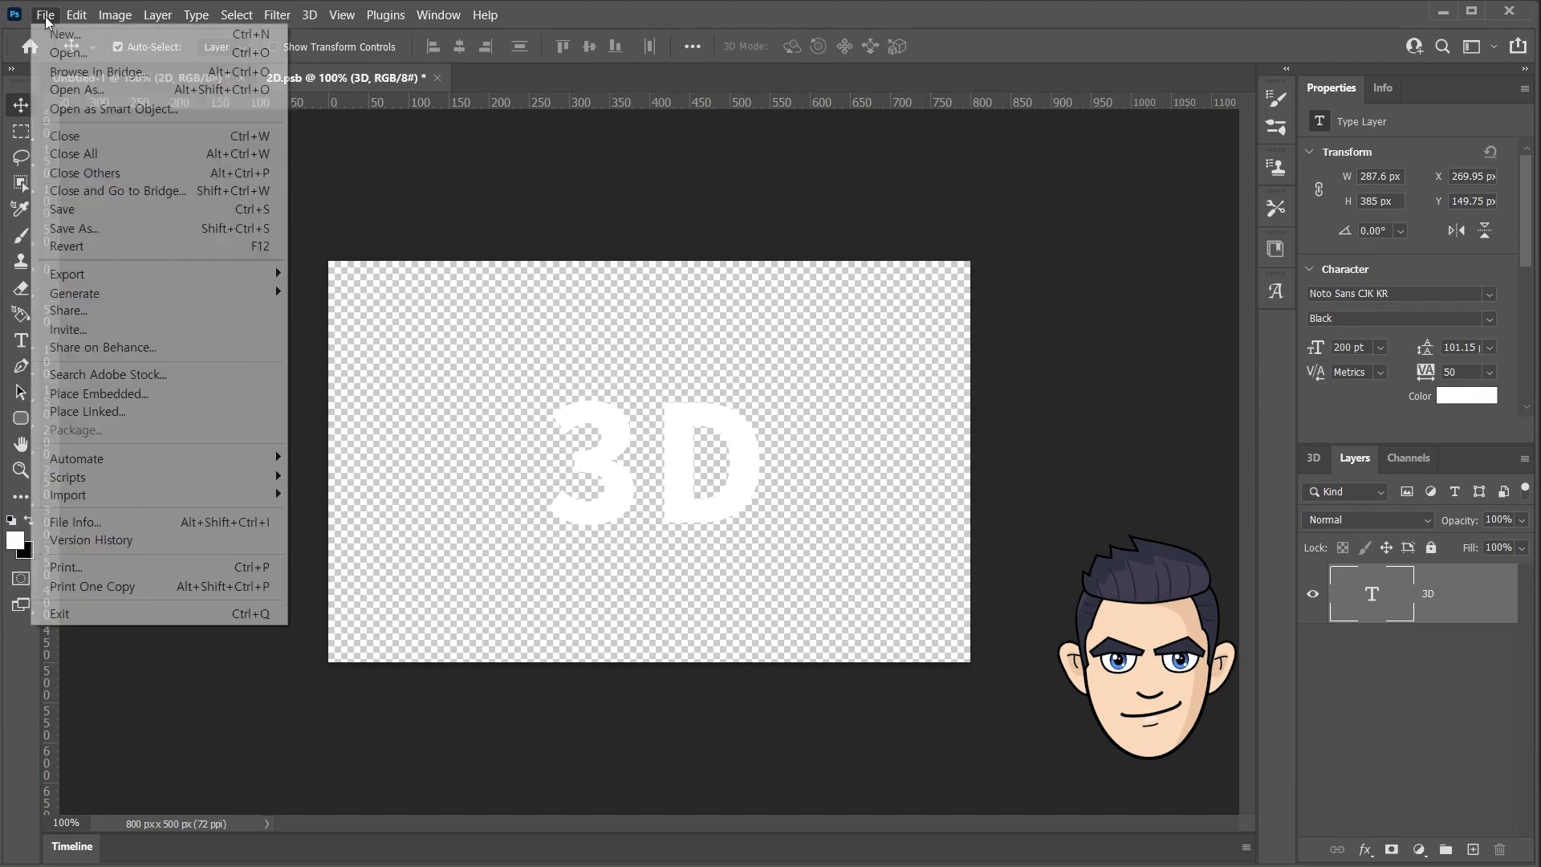
{"action": "left_click", "coordinate": [64, 207]}
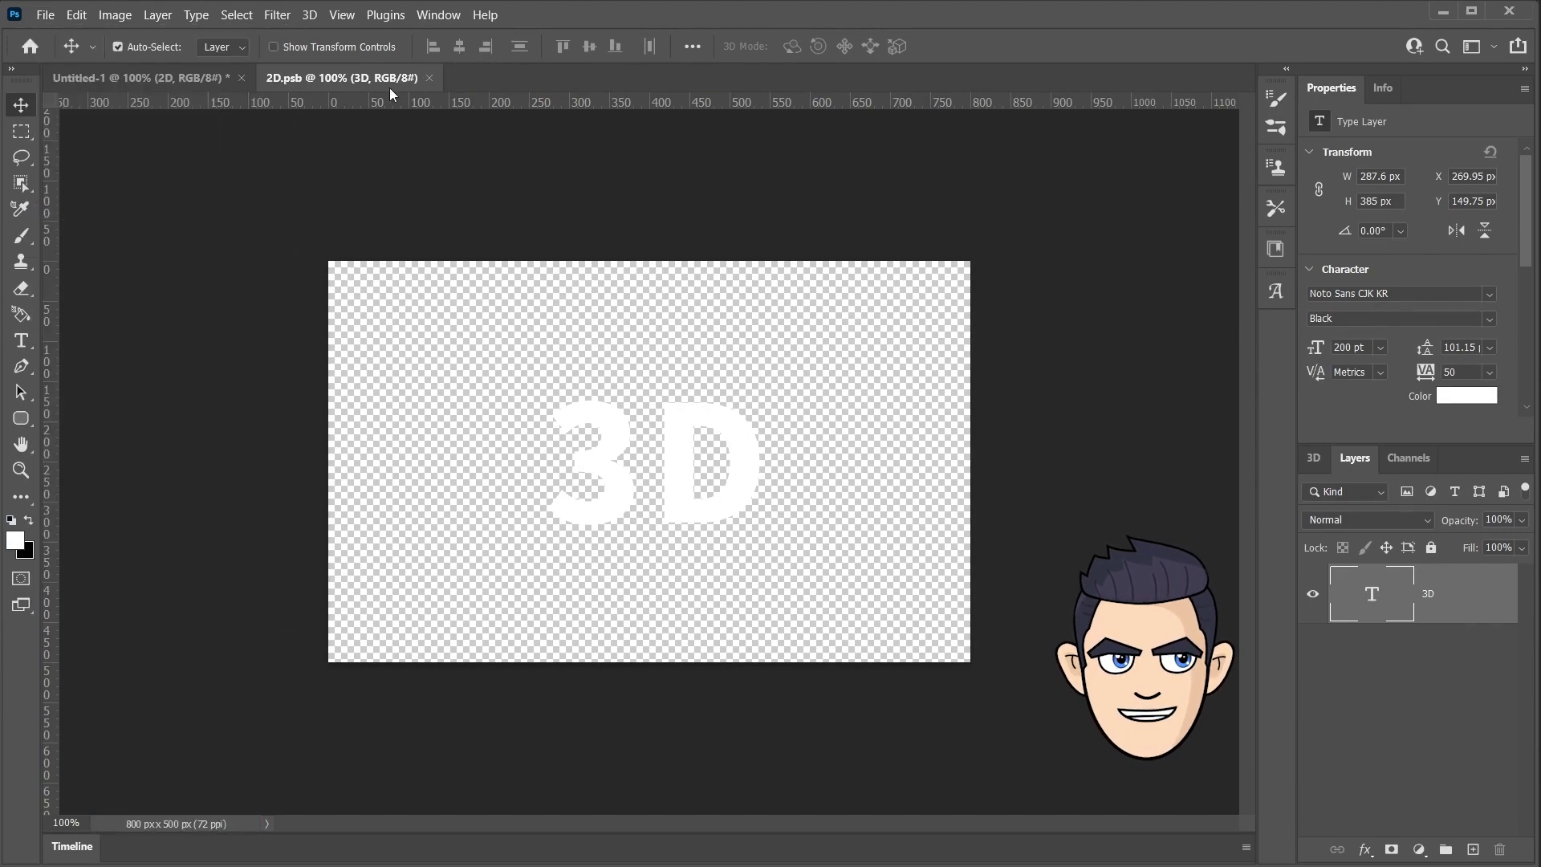
{"action": "left_click", "coordinate": [429, 77]}
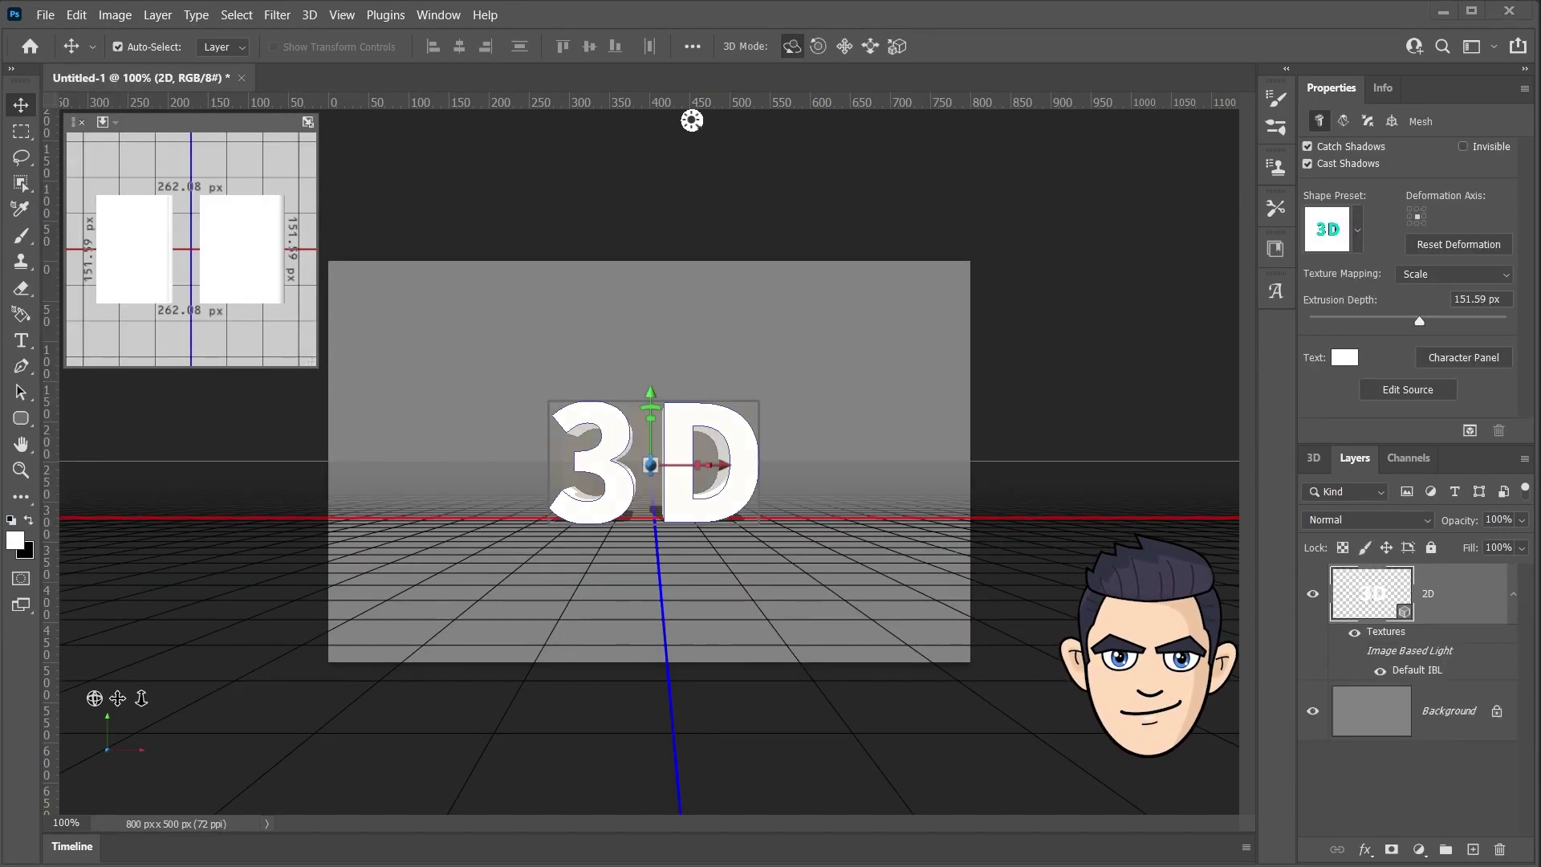
{"action": "left_click", "coordinate": [1313, 458]}
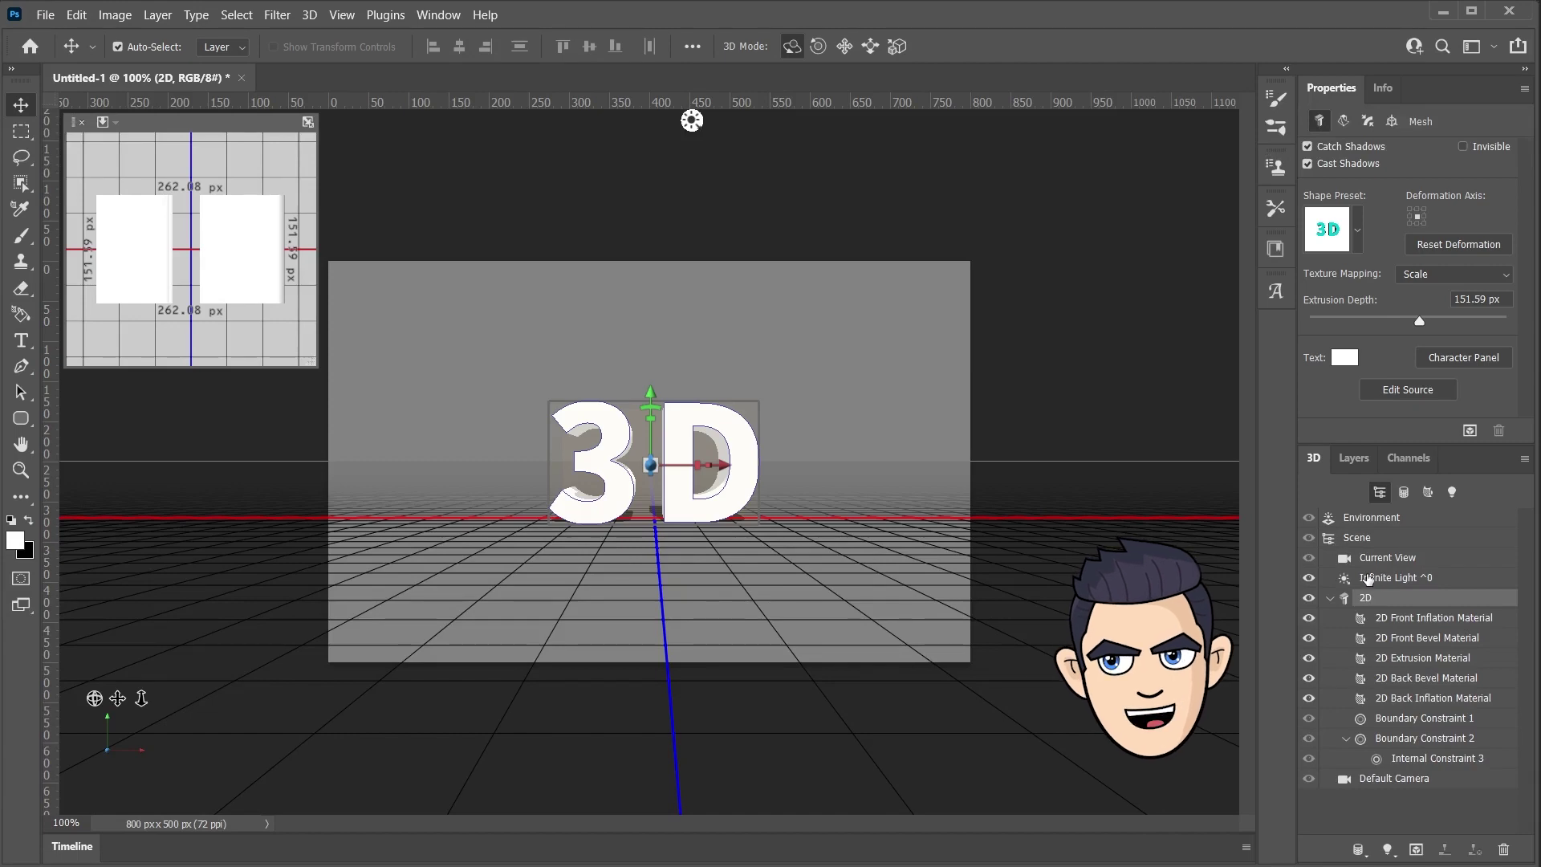
Orbit the scene camera to a raised, angled view of the 3D text.
{"action": "left_click_drag", "start_coordinate": [692, 121], "coordinate": [956, 121]}
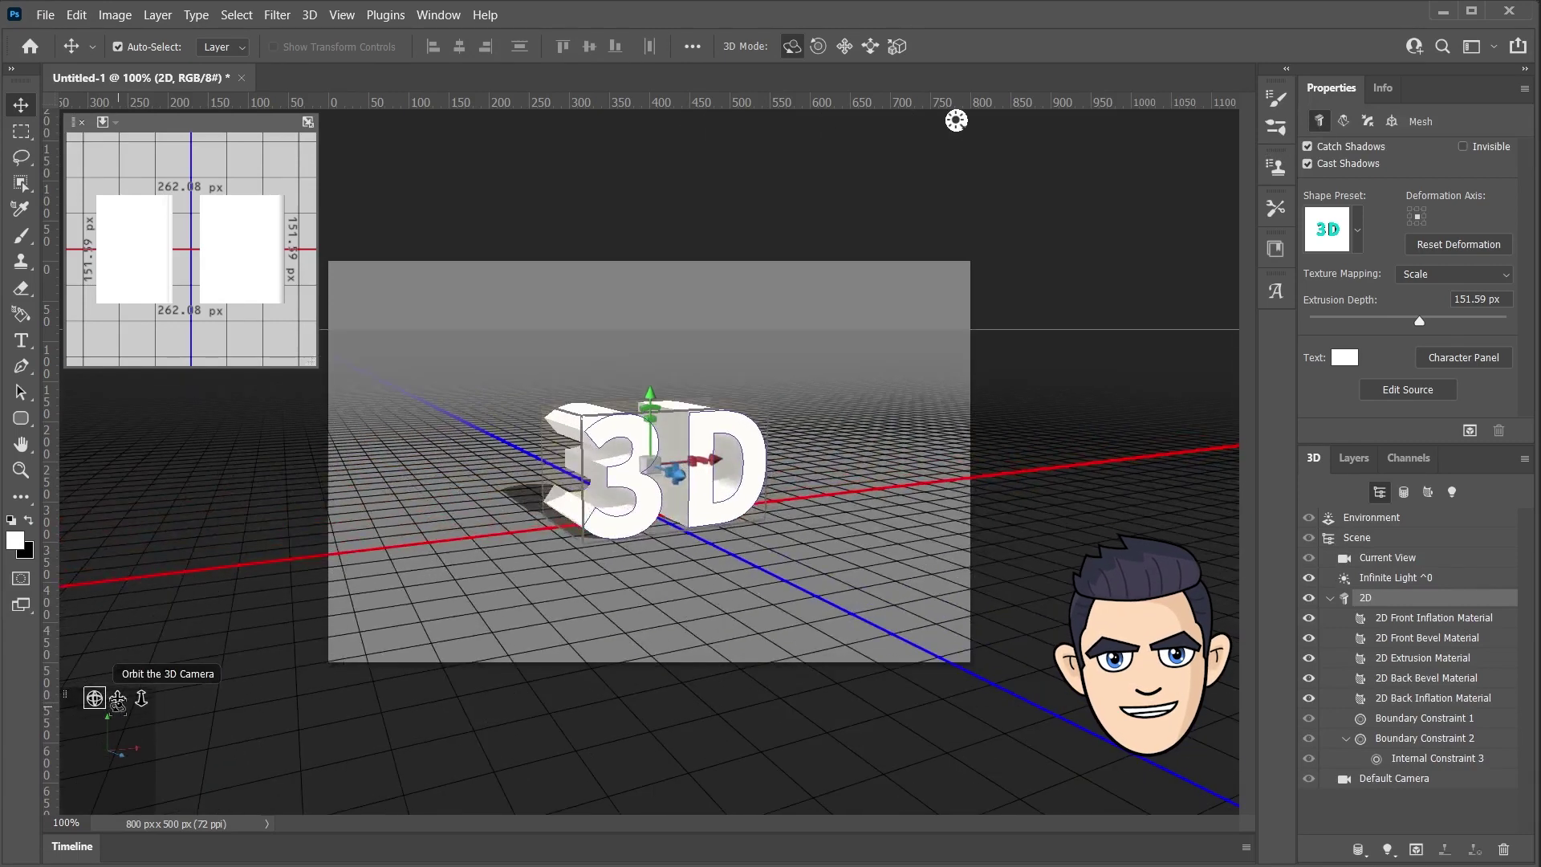
{"action": "left_click_drag", "start_coordinate": [118, 700], "coordinate": [866, 491]}
{"action": "left_click", "coordinate": [1388, 578]}
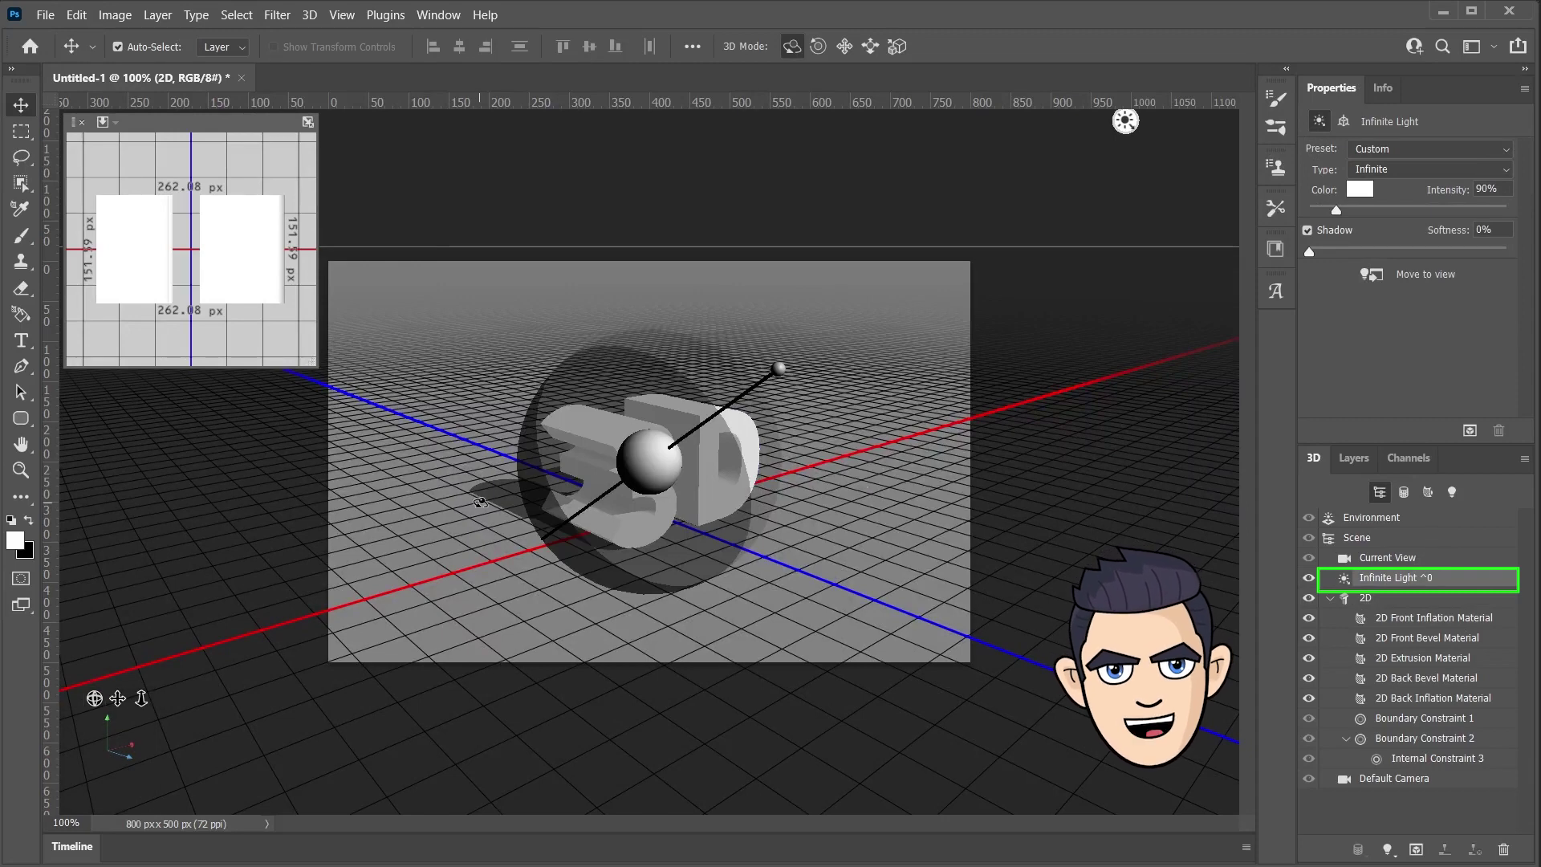
{"action": "left_click", "coordinate": [1378, 562]}
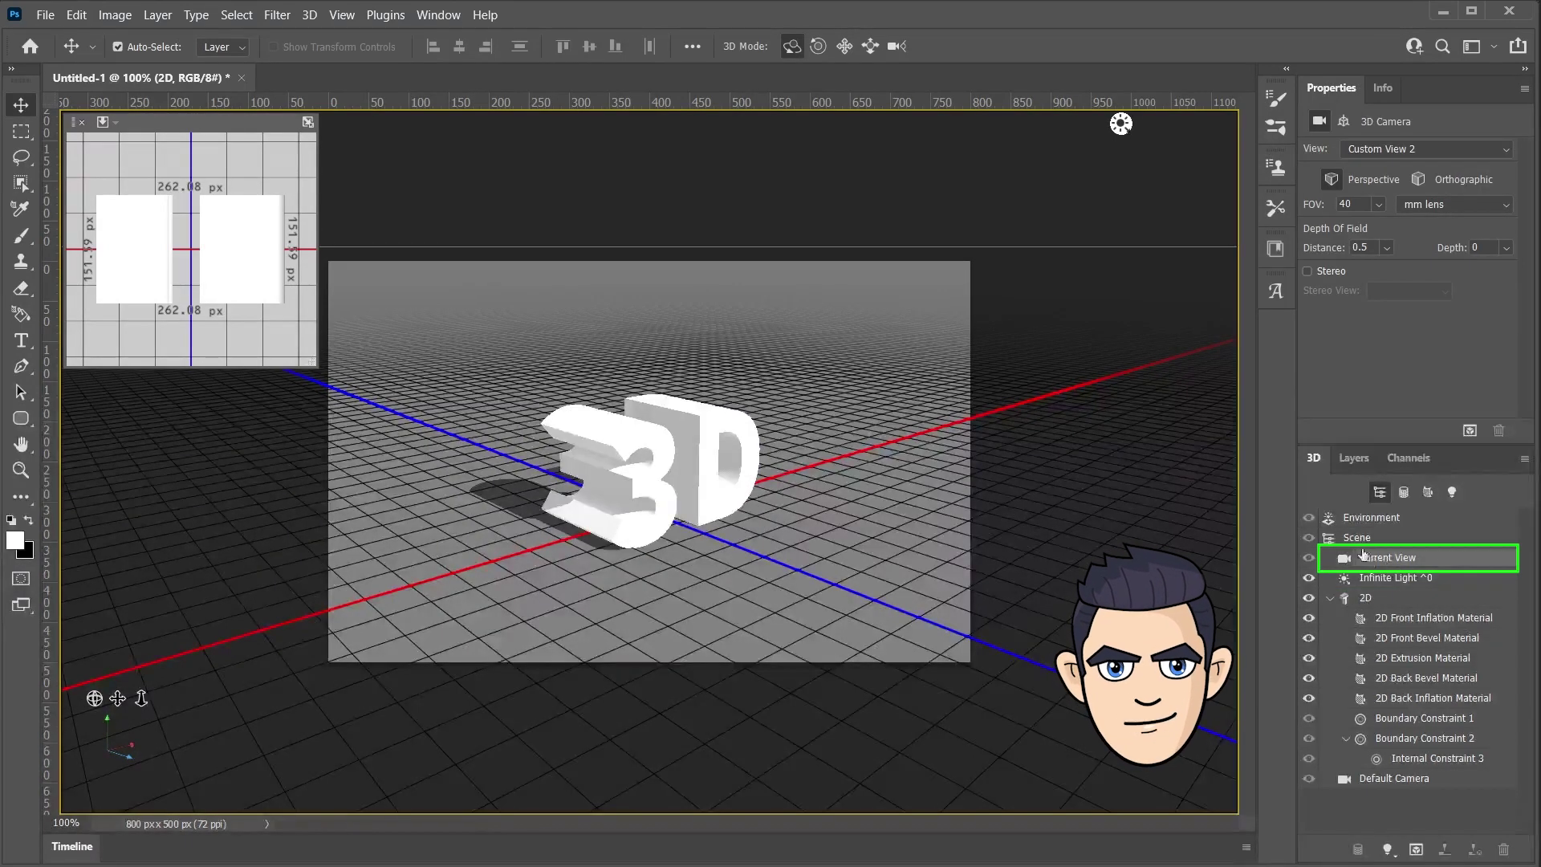
{"action": "left_click_drag", "start_coordinate": [94, 699], "coordinate": [82, 711]}
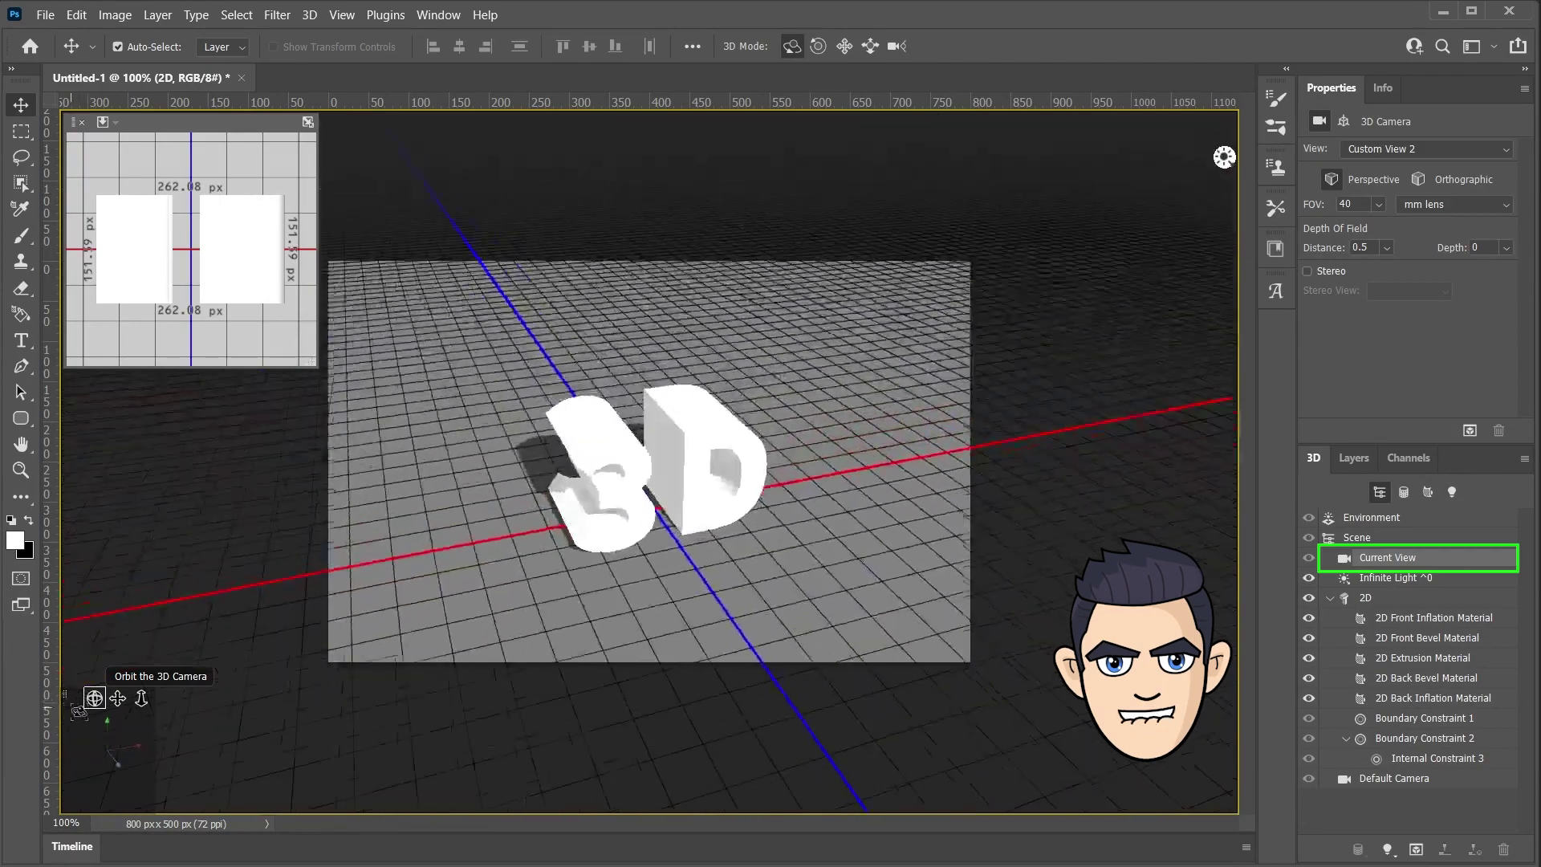
Inspect camera and mesh coordinates, ending on Current View at 37° and −25°.
{"action": "left_click", "coordinate": [1344, 121]}
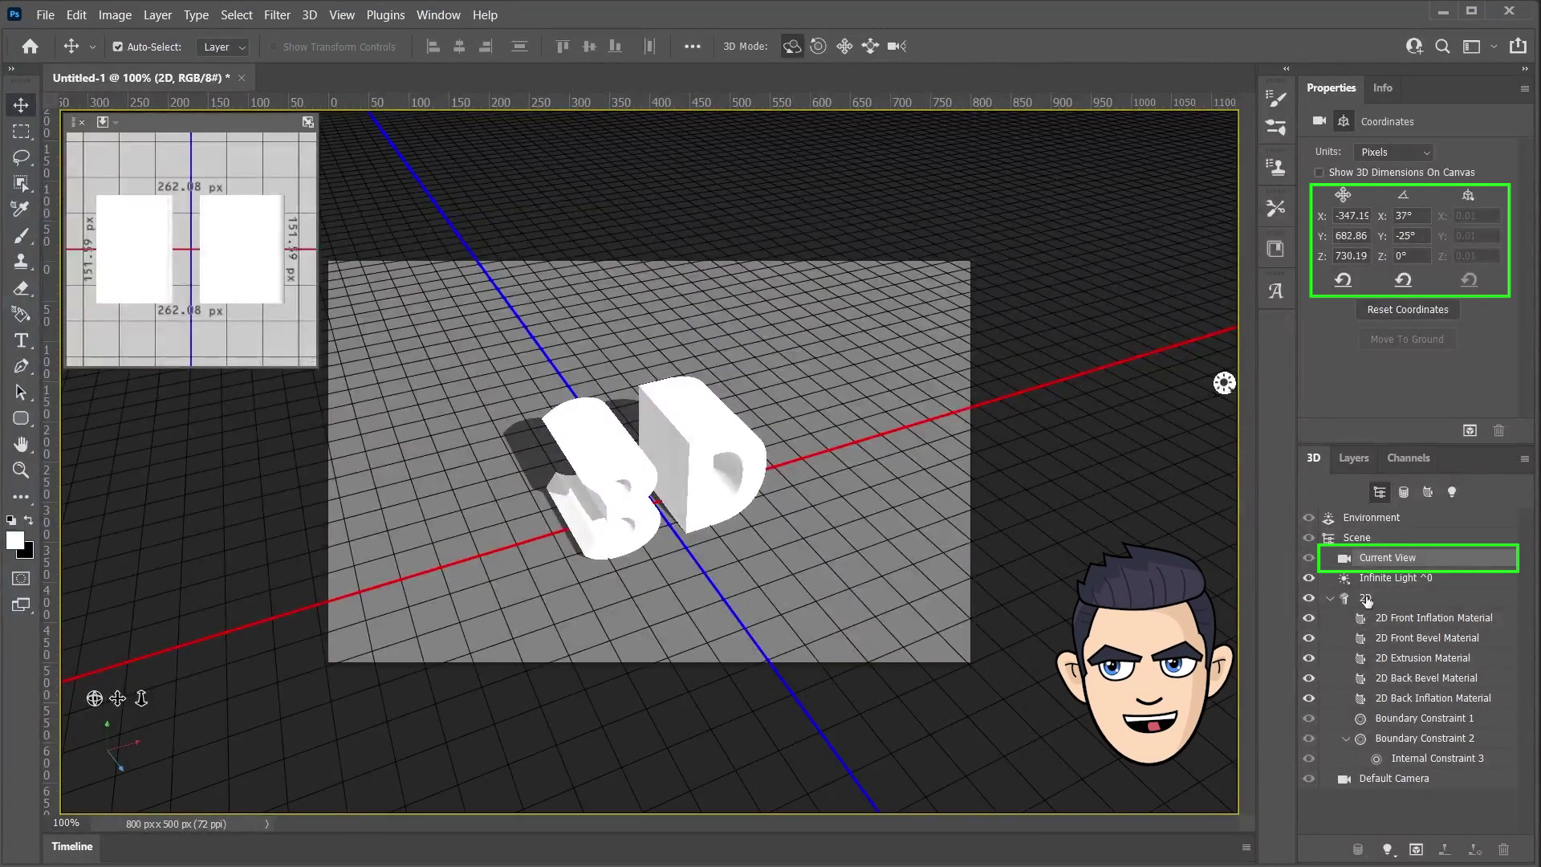
{"action": "left_click", "coordinate": [1365, 598]}
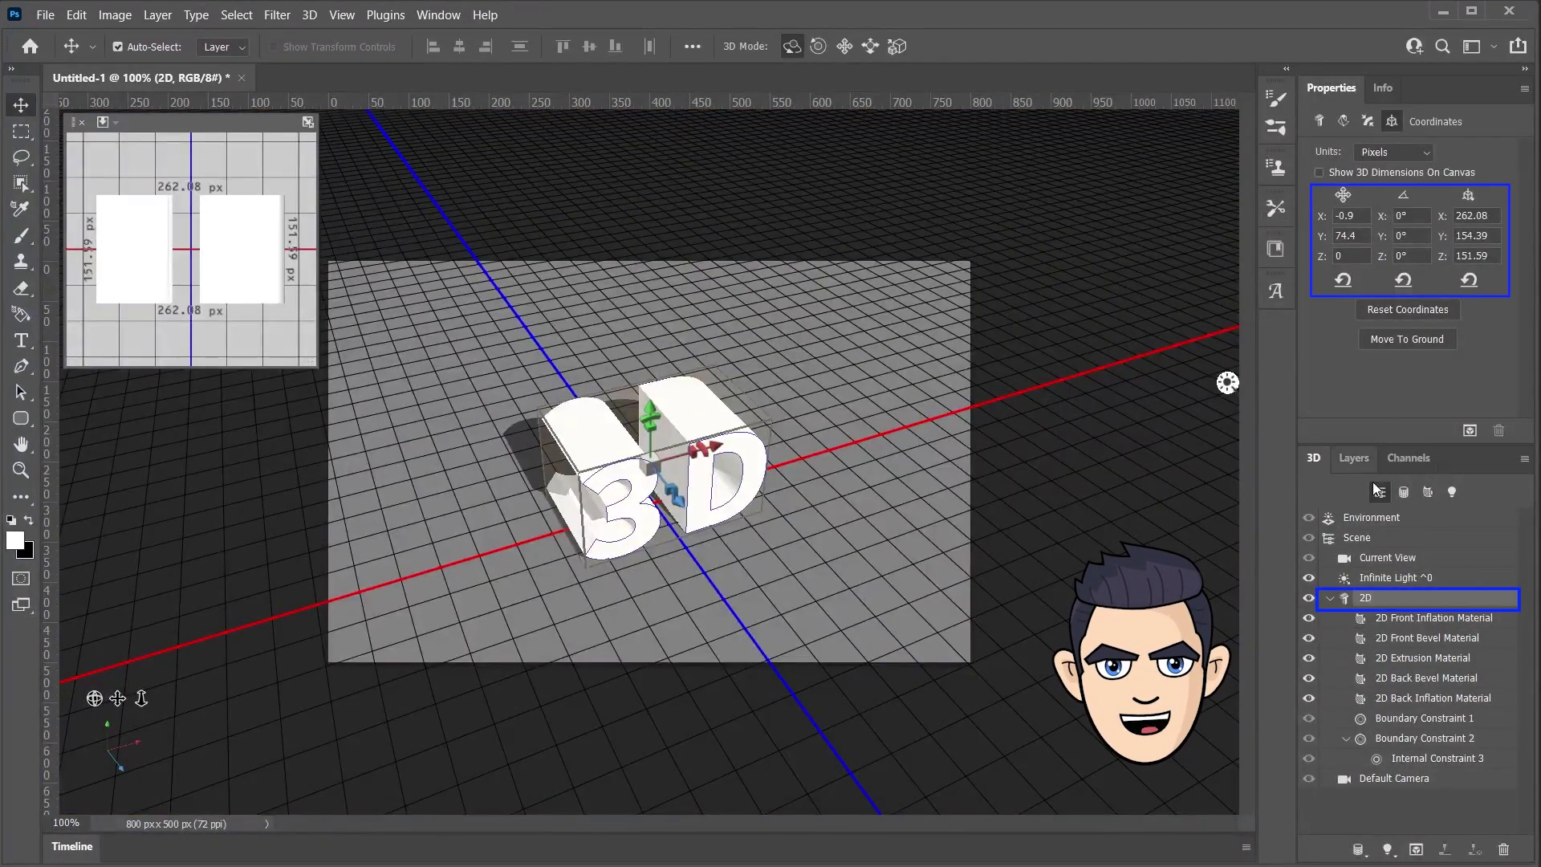
{"action": "left_click", "coordinate": [1374, 560]}
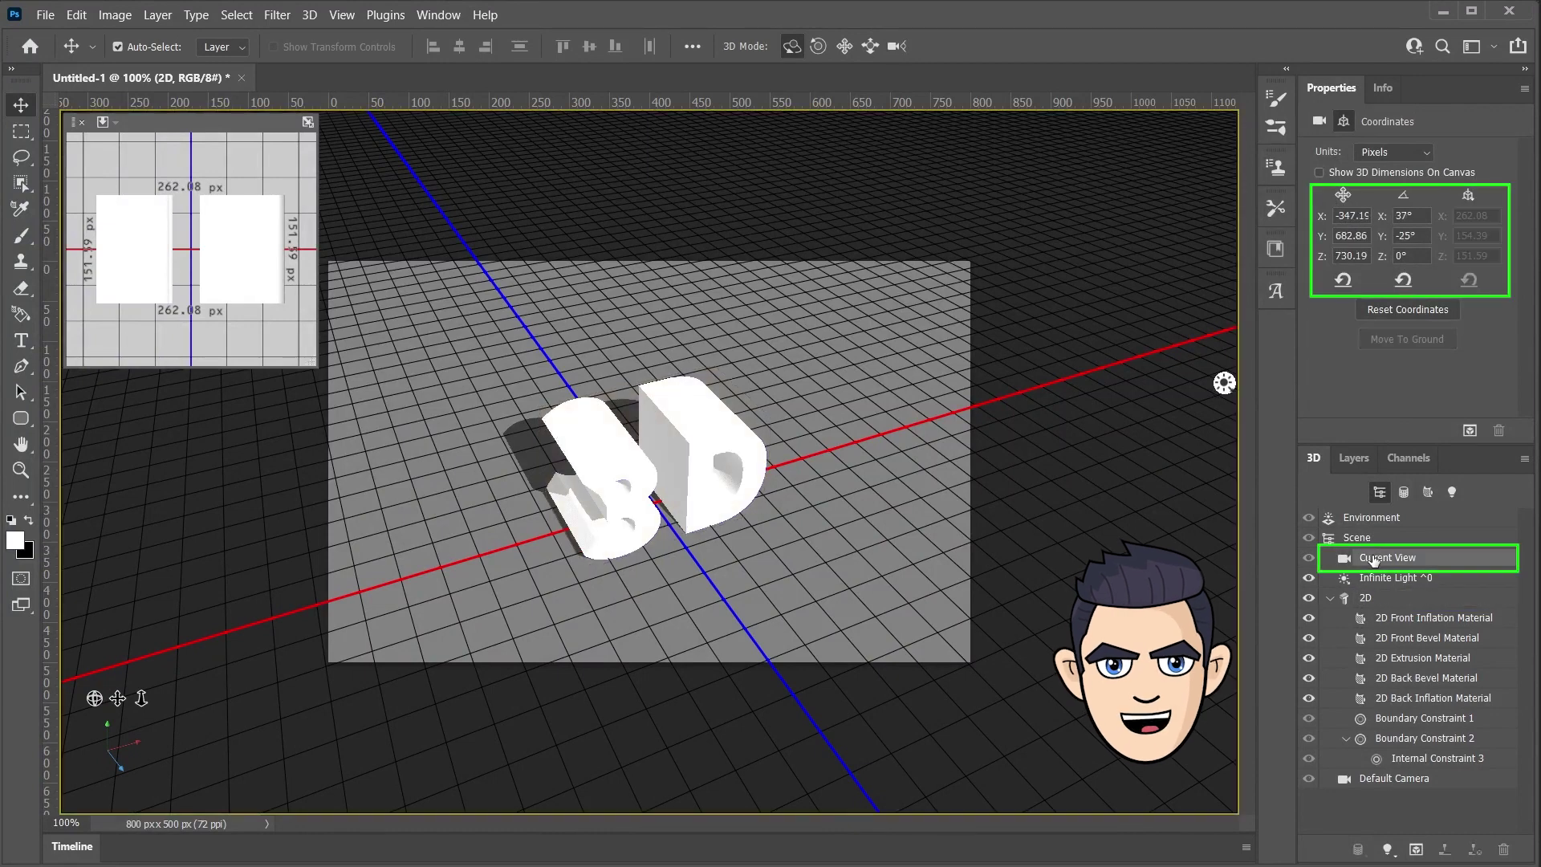
{"action": "left_click", "coordinate": [1364, 601]}
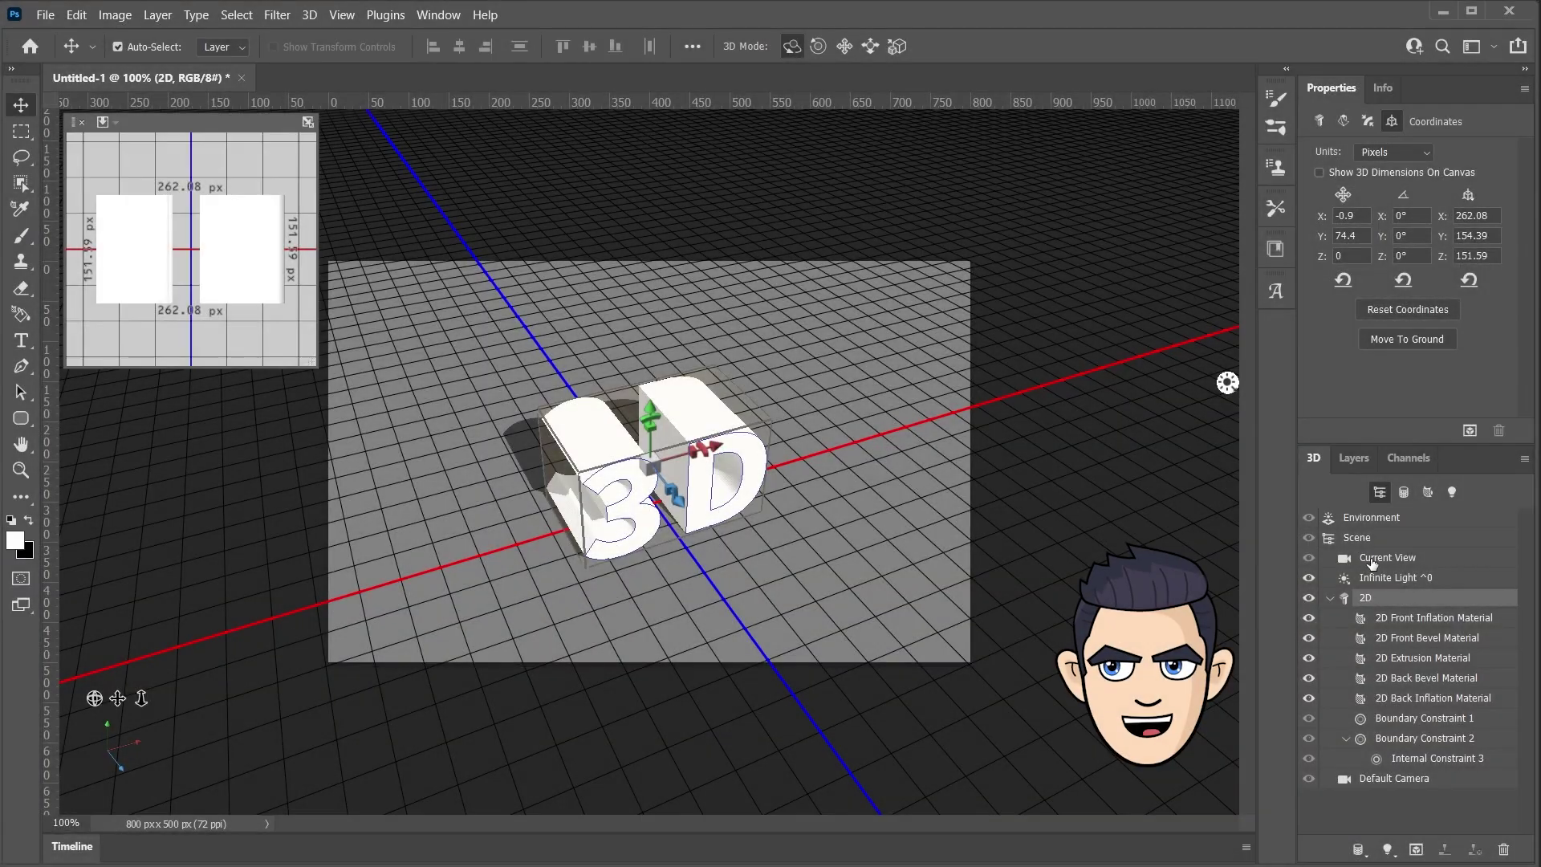
{"action": "left_click", "coordinate": [1372, 559]}
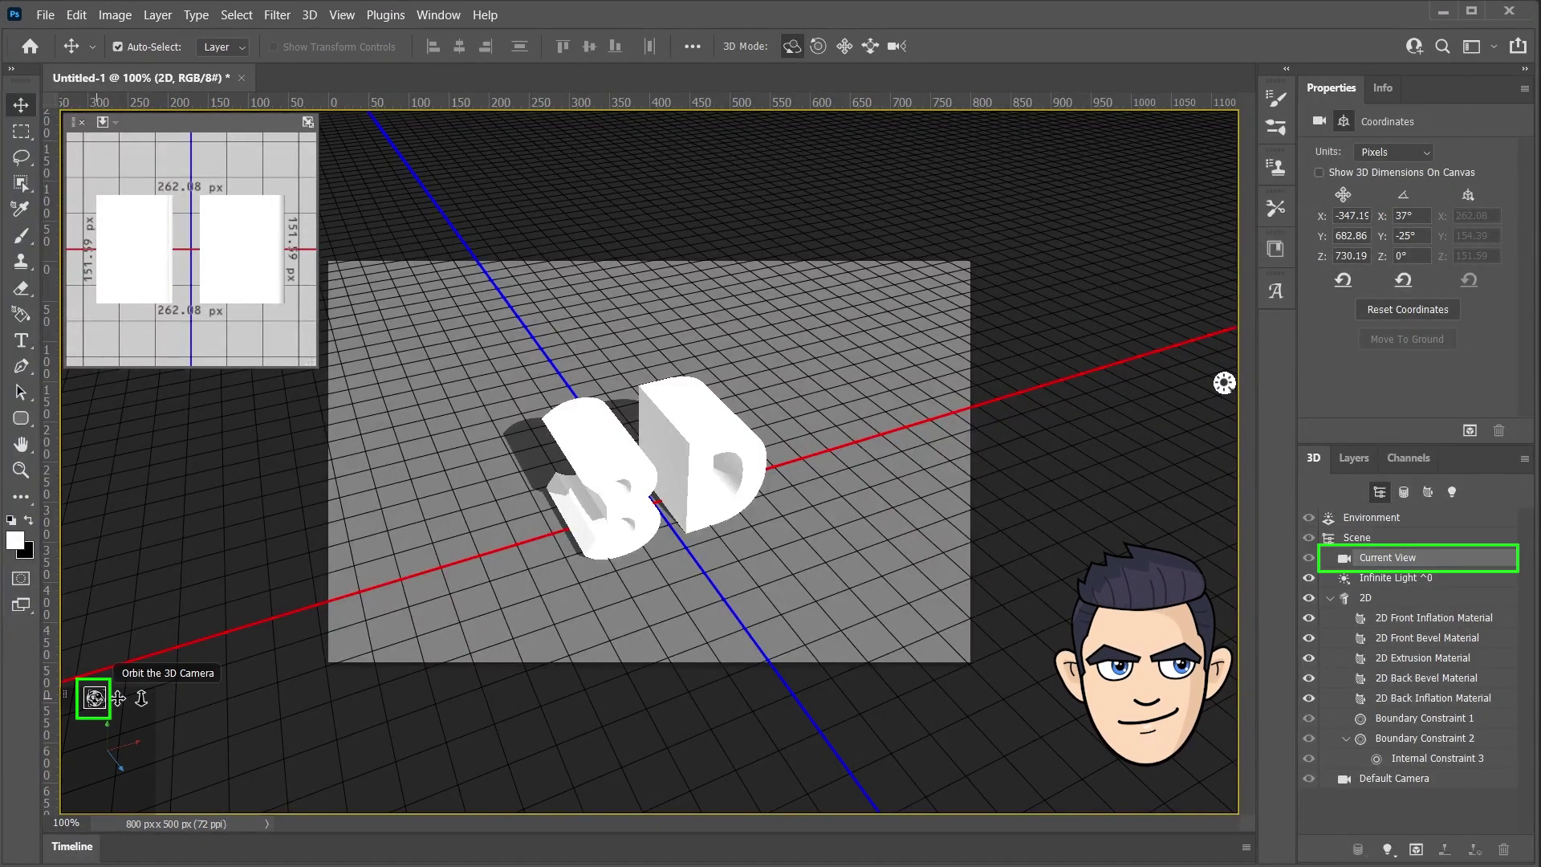
Orbit, pan and dolly the camera to centre the 3D text, ending at 20° and −33°.
{"action": "mouse_move", "coordinate": [96, 700]}
{"action": "left_mouse_down"}
{"action": "mouse_move", "coordinate": [9, 689]}
{"action": "mouse_move", "coordinate": [337, 679]}
{"action": "mouse_move", "coordinate": [675, 124]}
{"action": "mouse_move", "coordinate": [920, 123]}
{"action": "left_mouse_up"}
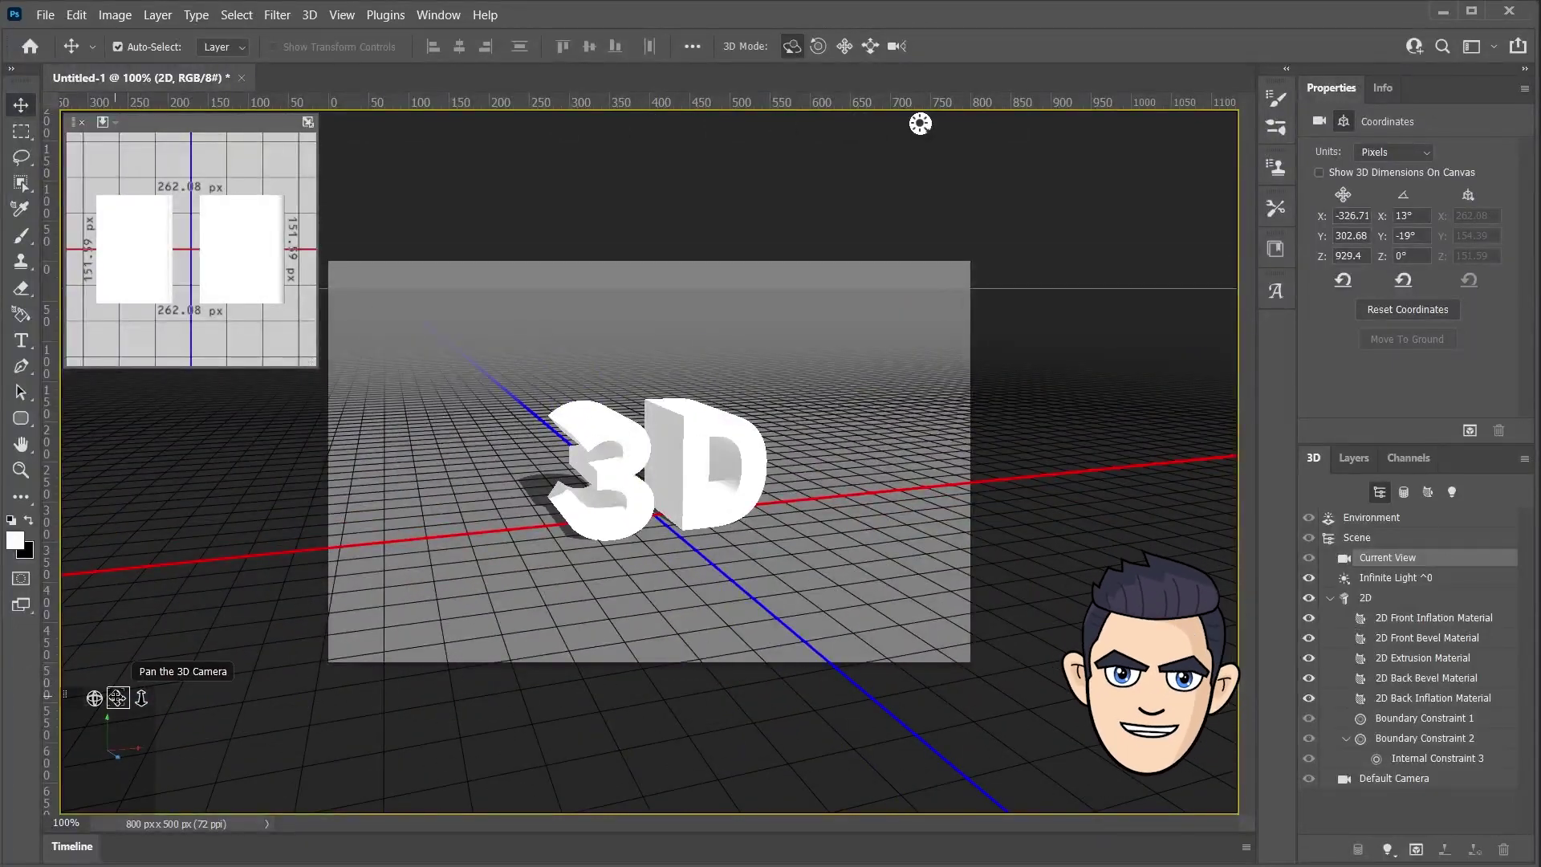
{"action": "left_click_drag", "start_coordinate": [118, 697], "coordinate": [61, 717]}
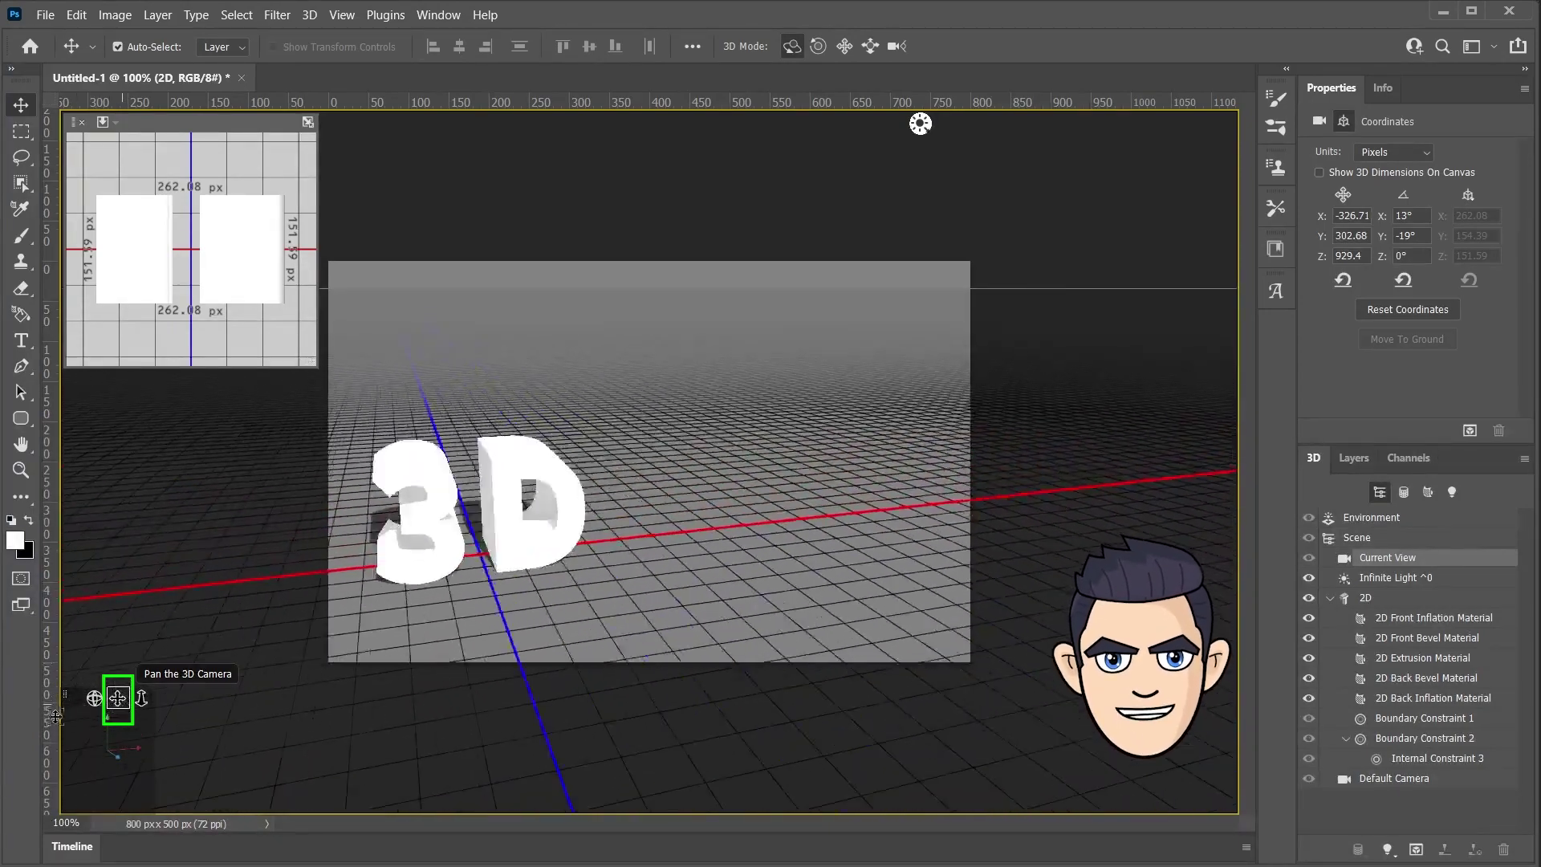
{"action": "left_click_drag", "start_coordinate": [710, 443], "coordinate": [734, 440]}
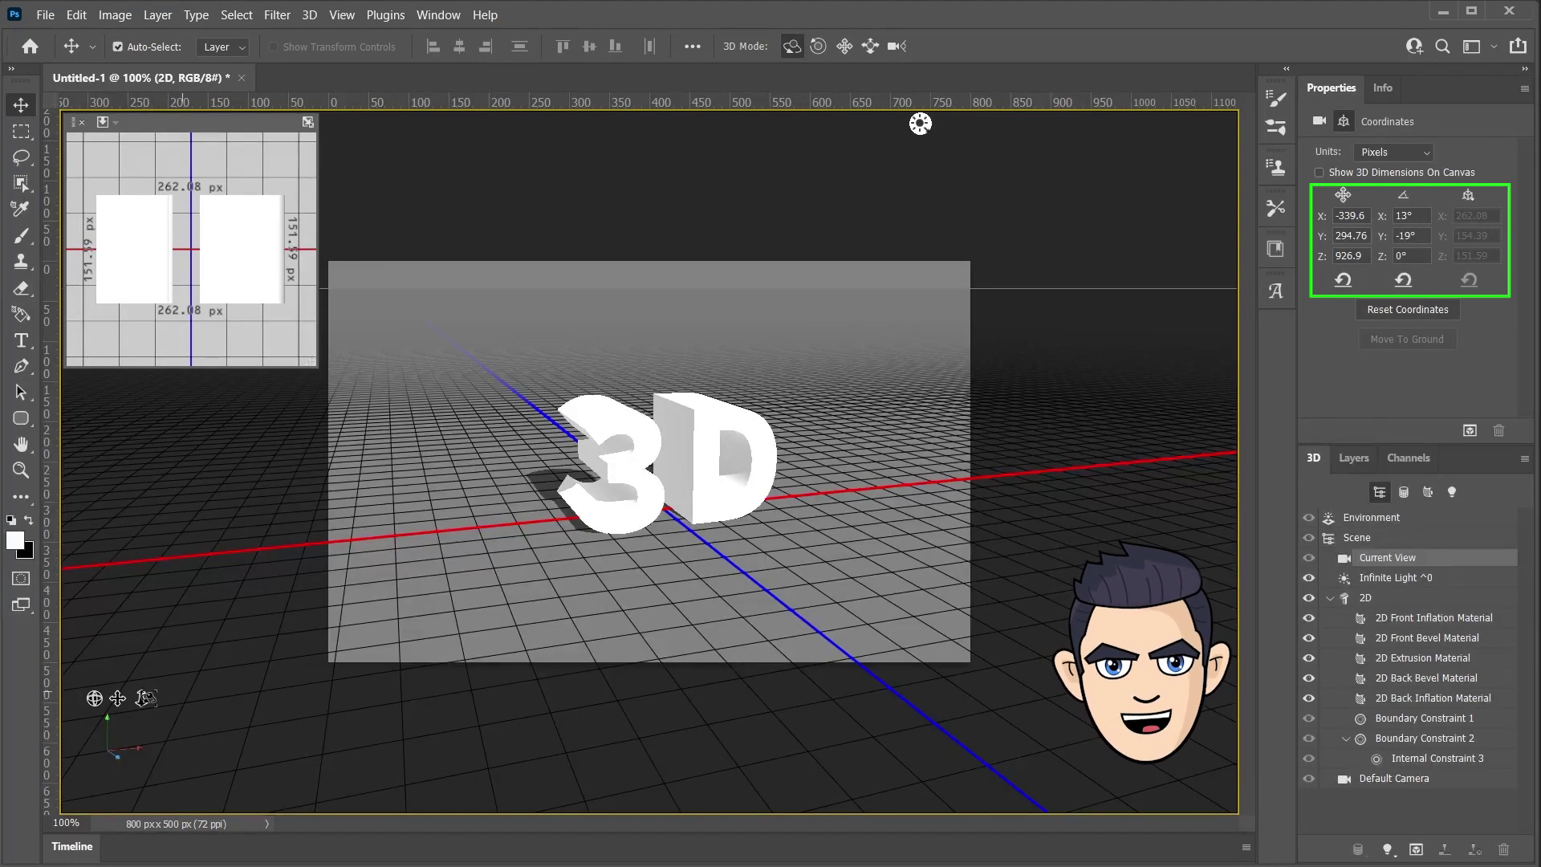
{"action": "left_click_drag", "start_coordinate": [118, 698], "coordinate": [72, 711]}
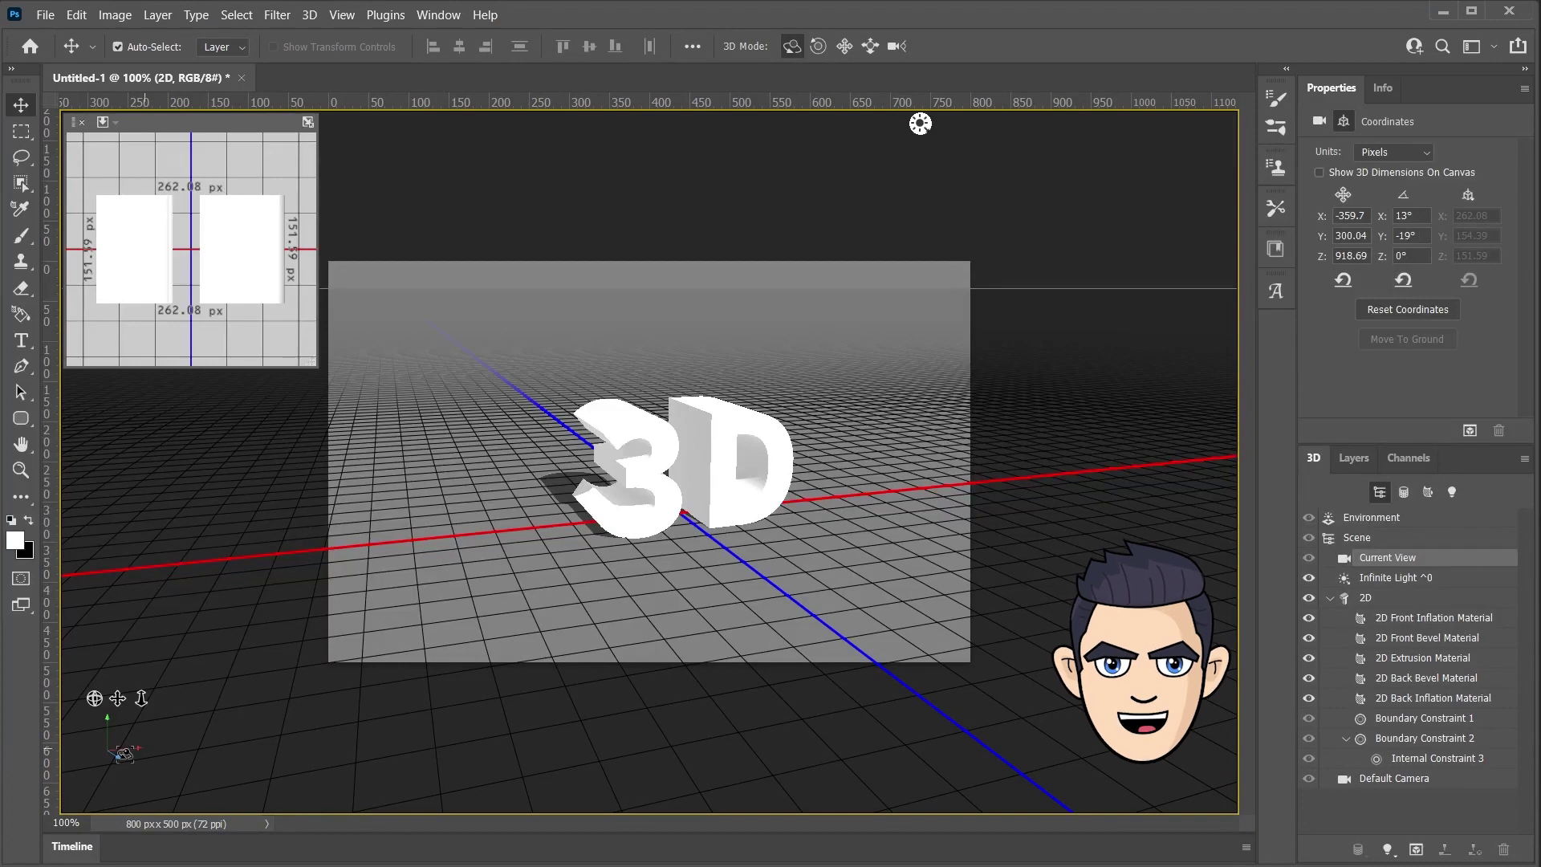
{"action": "left_click_drag", "start_coordinate": [141, 698], "coordinate": [168, 535]}
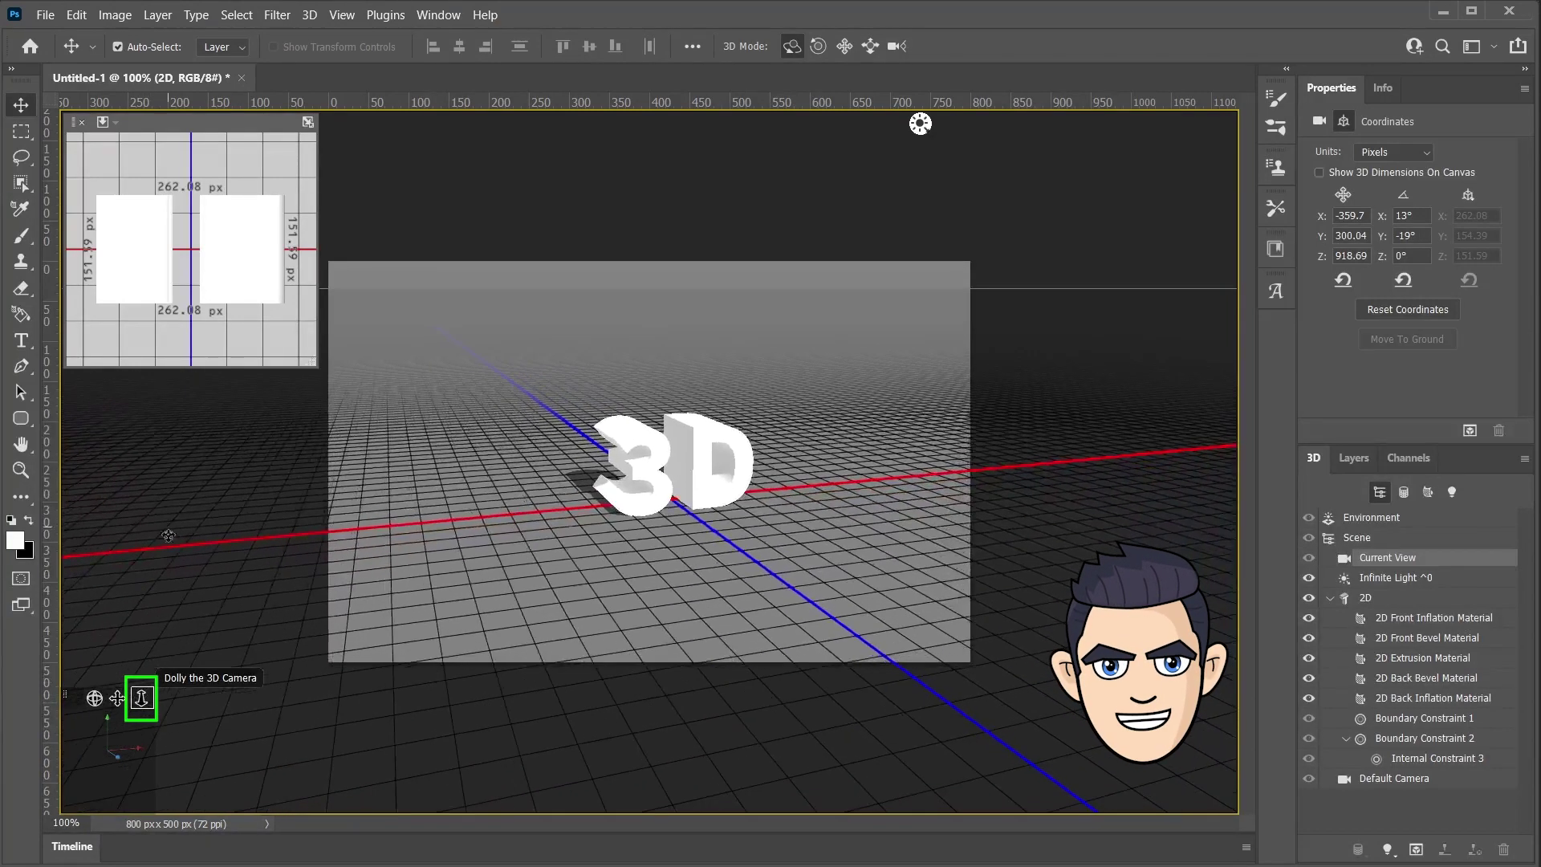
{"action": "mouse_move", "coordinate": [168, 536]}
{"action": "left_mouse_down"}
{"action": "mouse_move", "coordinate": [168, 610]}
{"action": "mouse_move", "coordinate": [278, 717]}
{"action": "left_mouse_up"}
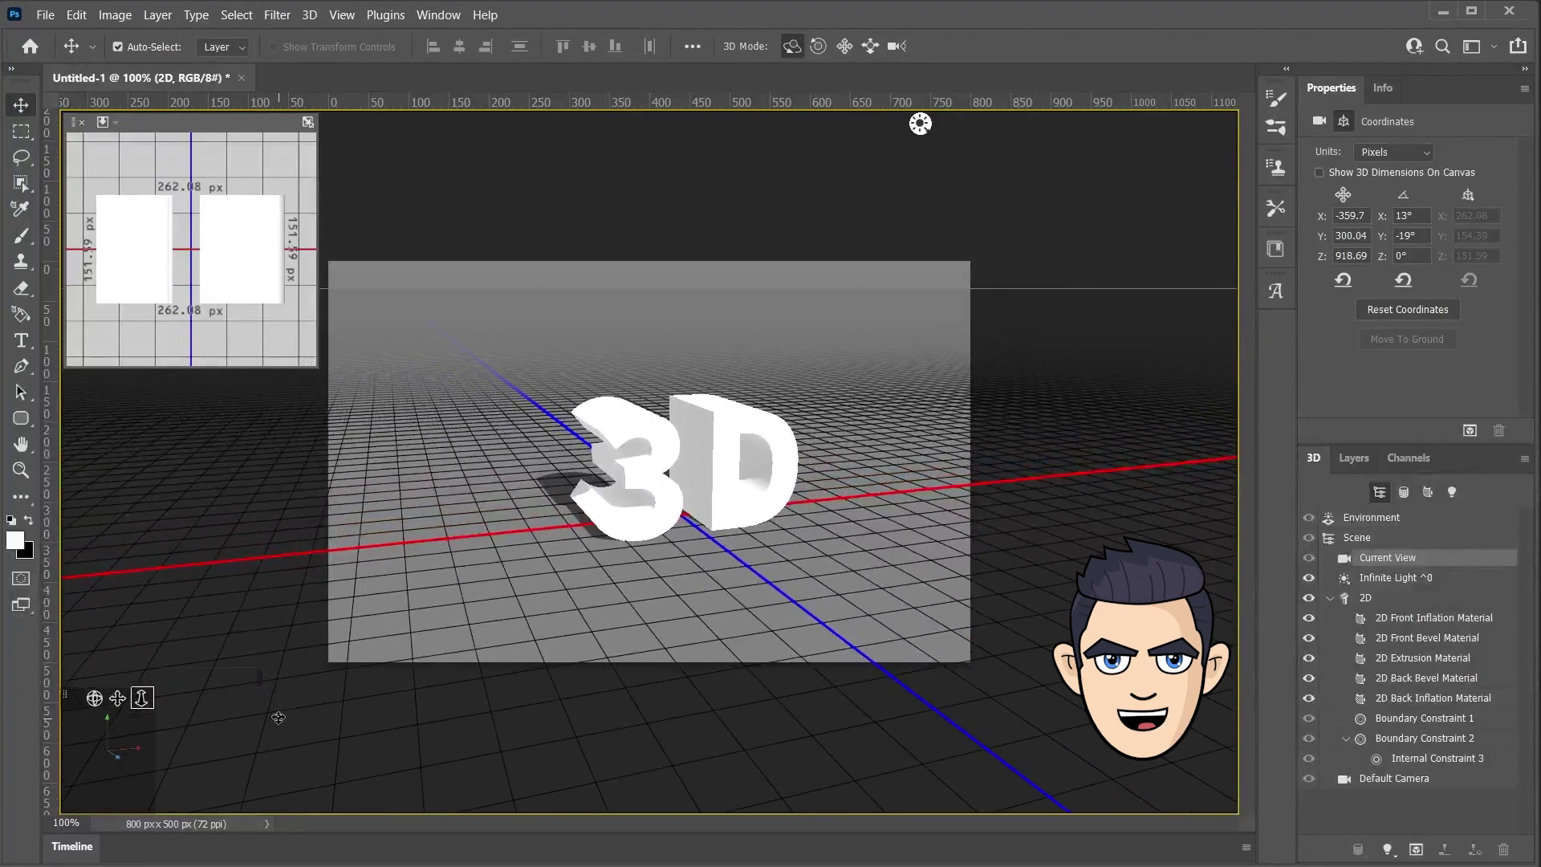
{"action": "left_click_drag", "start_coordinate": [118, 698], "coordinate": [95, 700]}
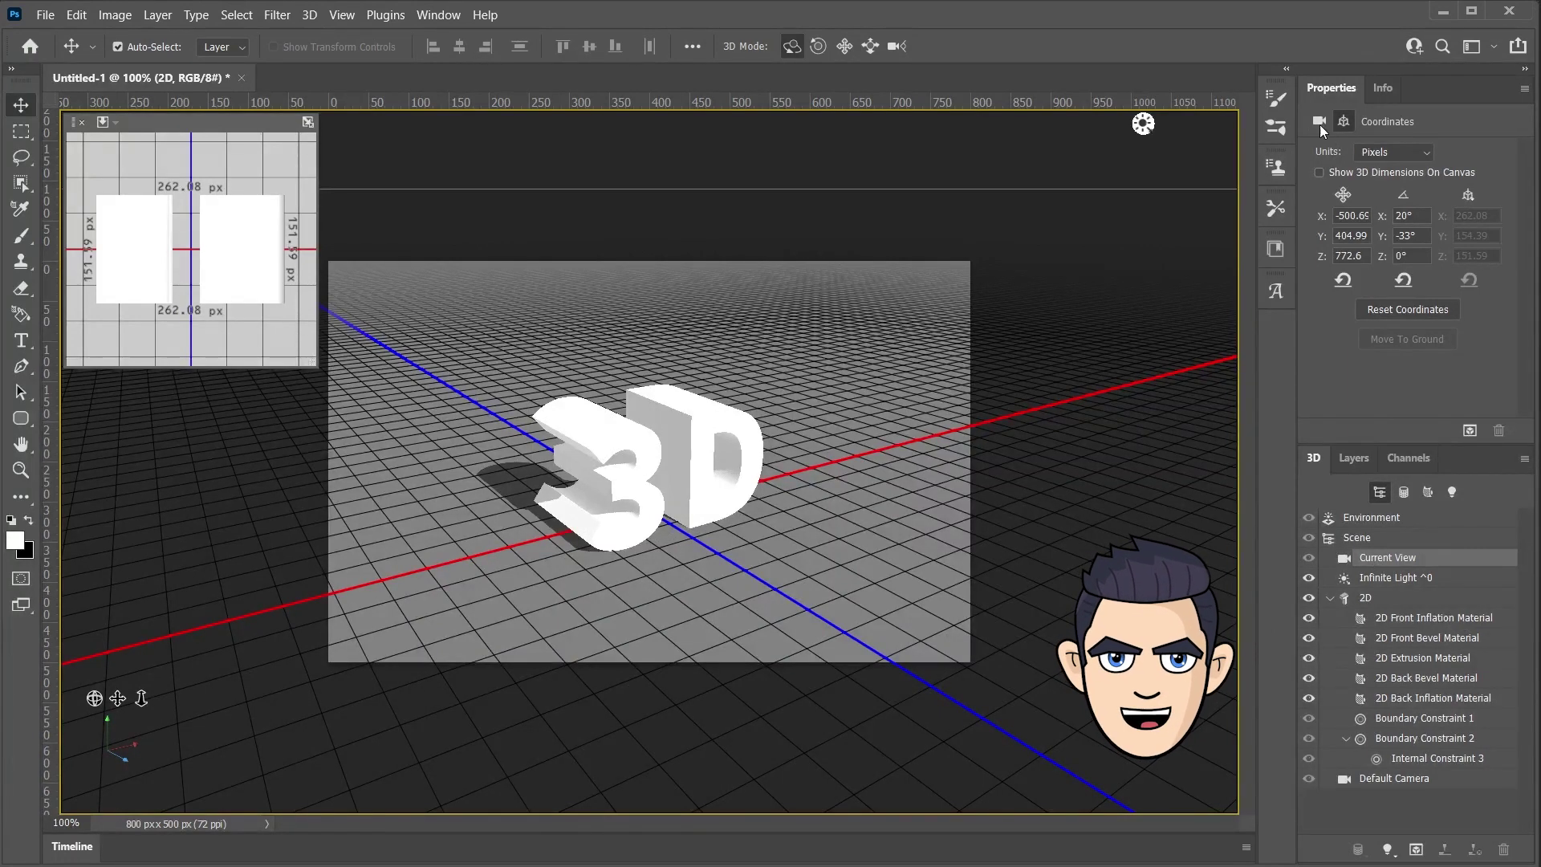
Save the current camera view under the name '기본카메라'.
{"action": "left_click", "coordinate": [1320, 122]}
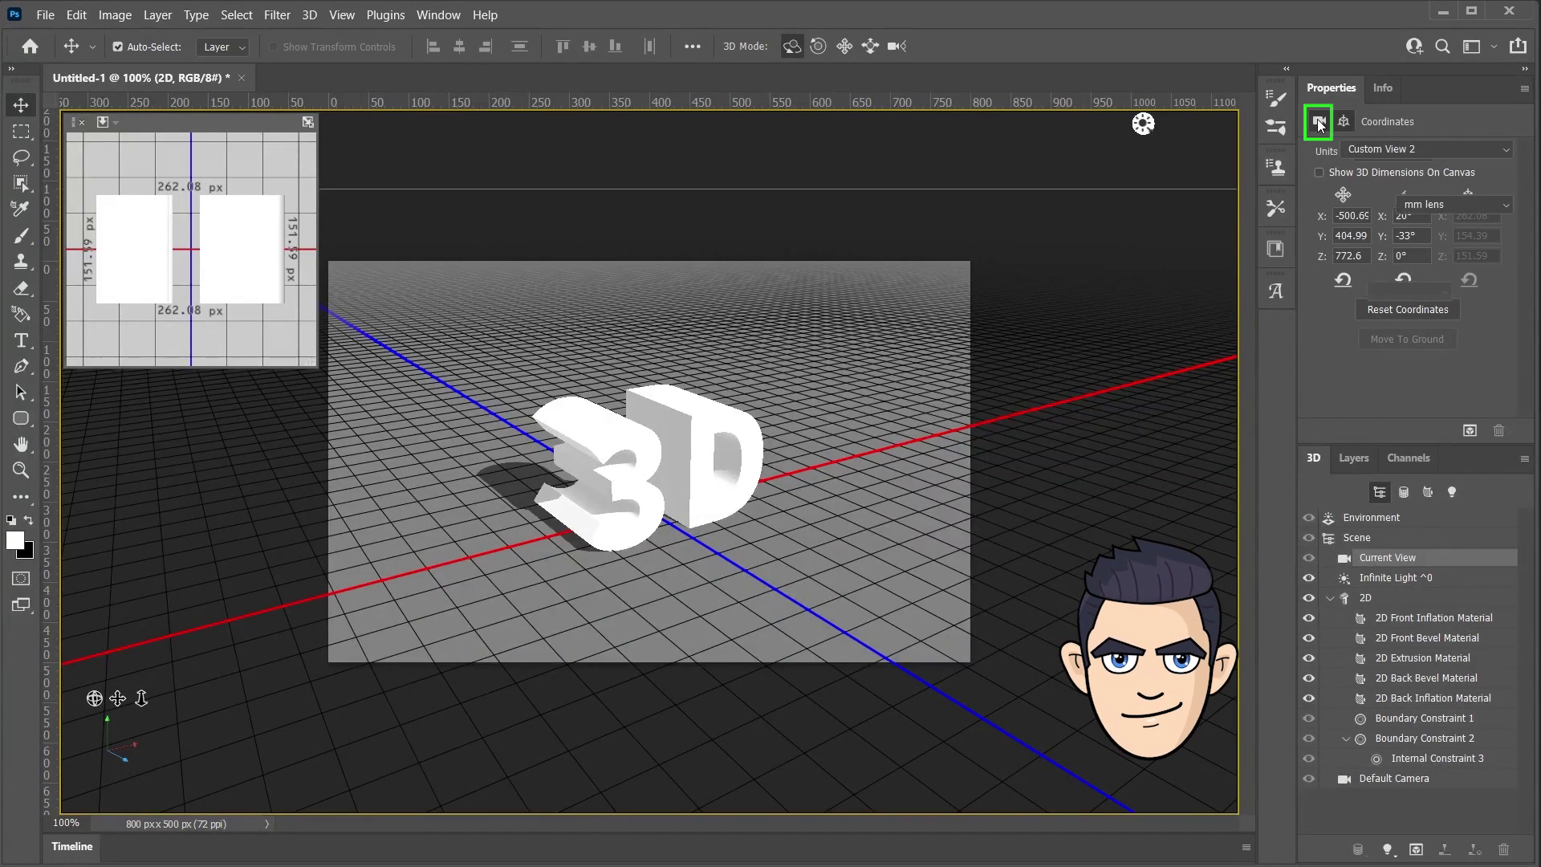
{"action": "left_click", "coordinate": [1452, 153]}
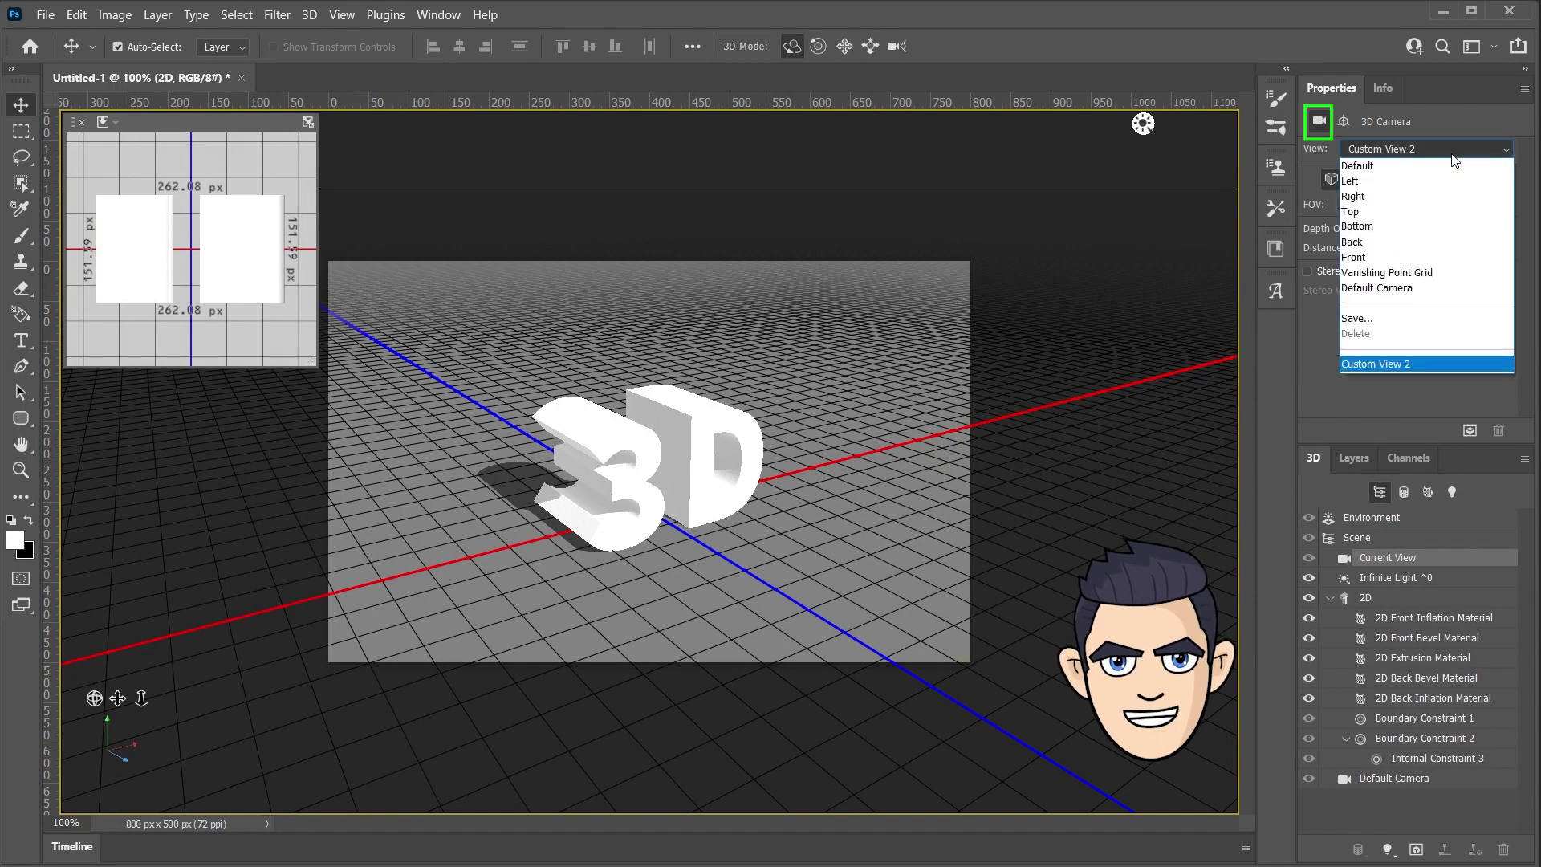
{"action": "left_click", "coordinate": [1377, 320]}
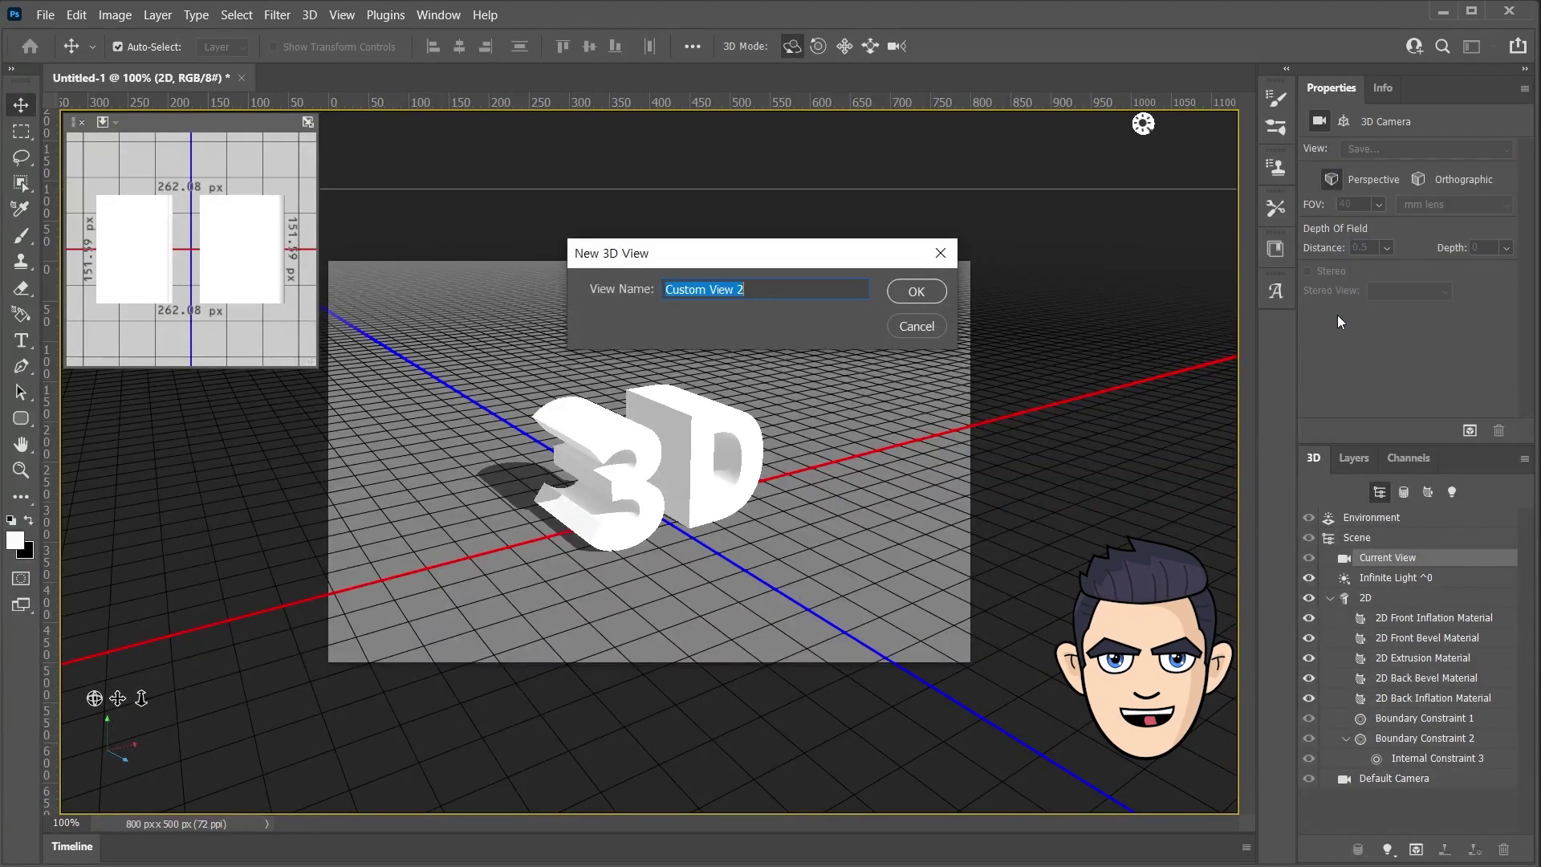
{"action": "type", "text": "라"}
{"action": "left_click", "coordinate": [919, 289]}
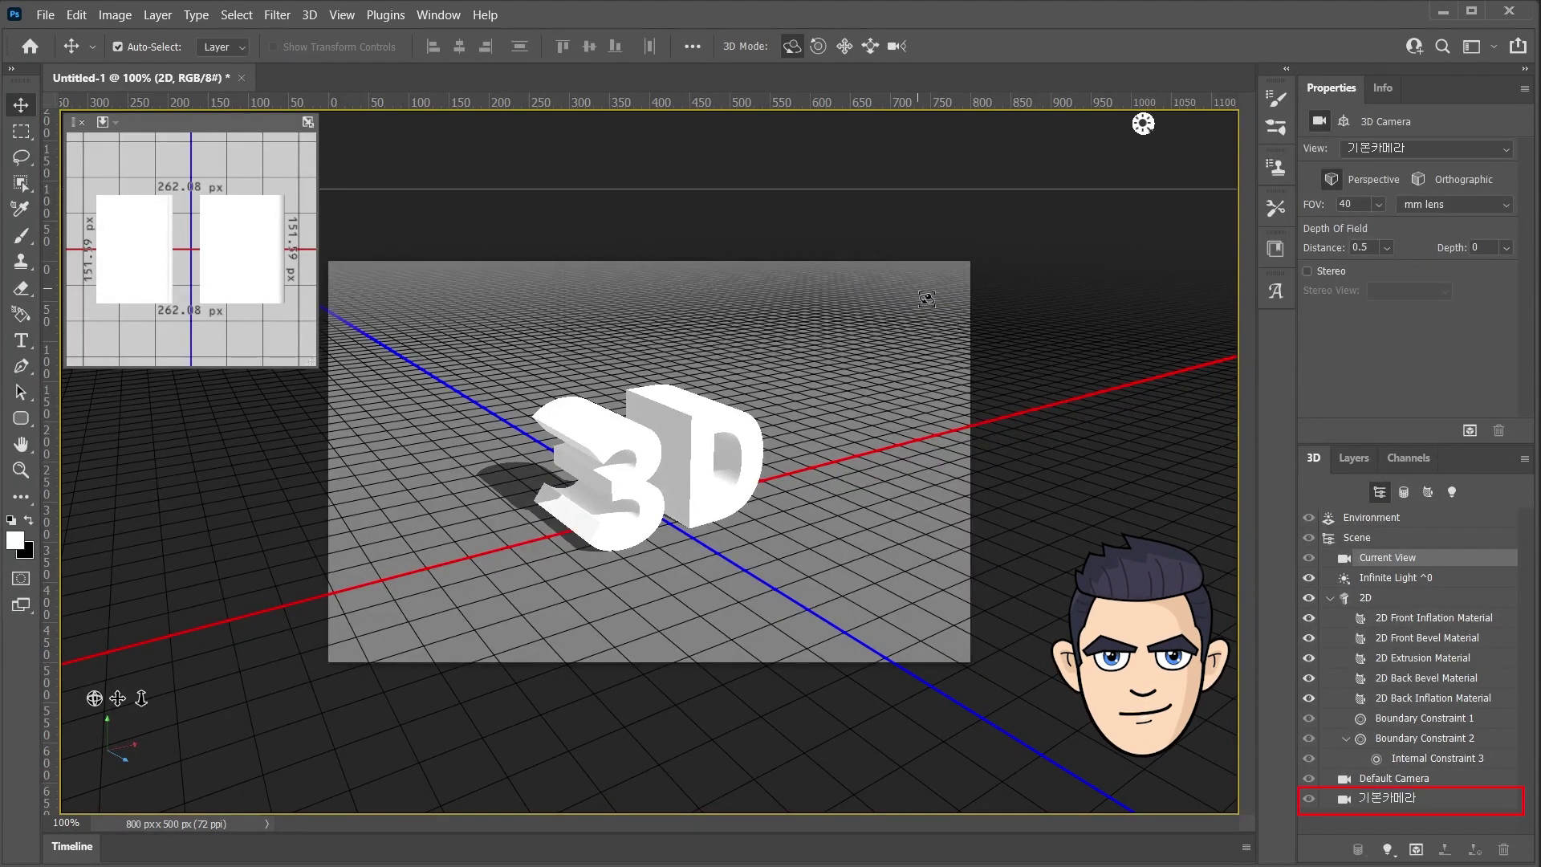
Orbit to a test angle, then restore the saved 기본카메라 view.
{"action": "left_click", "coordinate": [93, 697]}
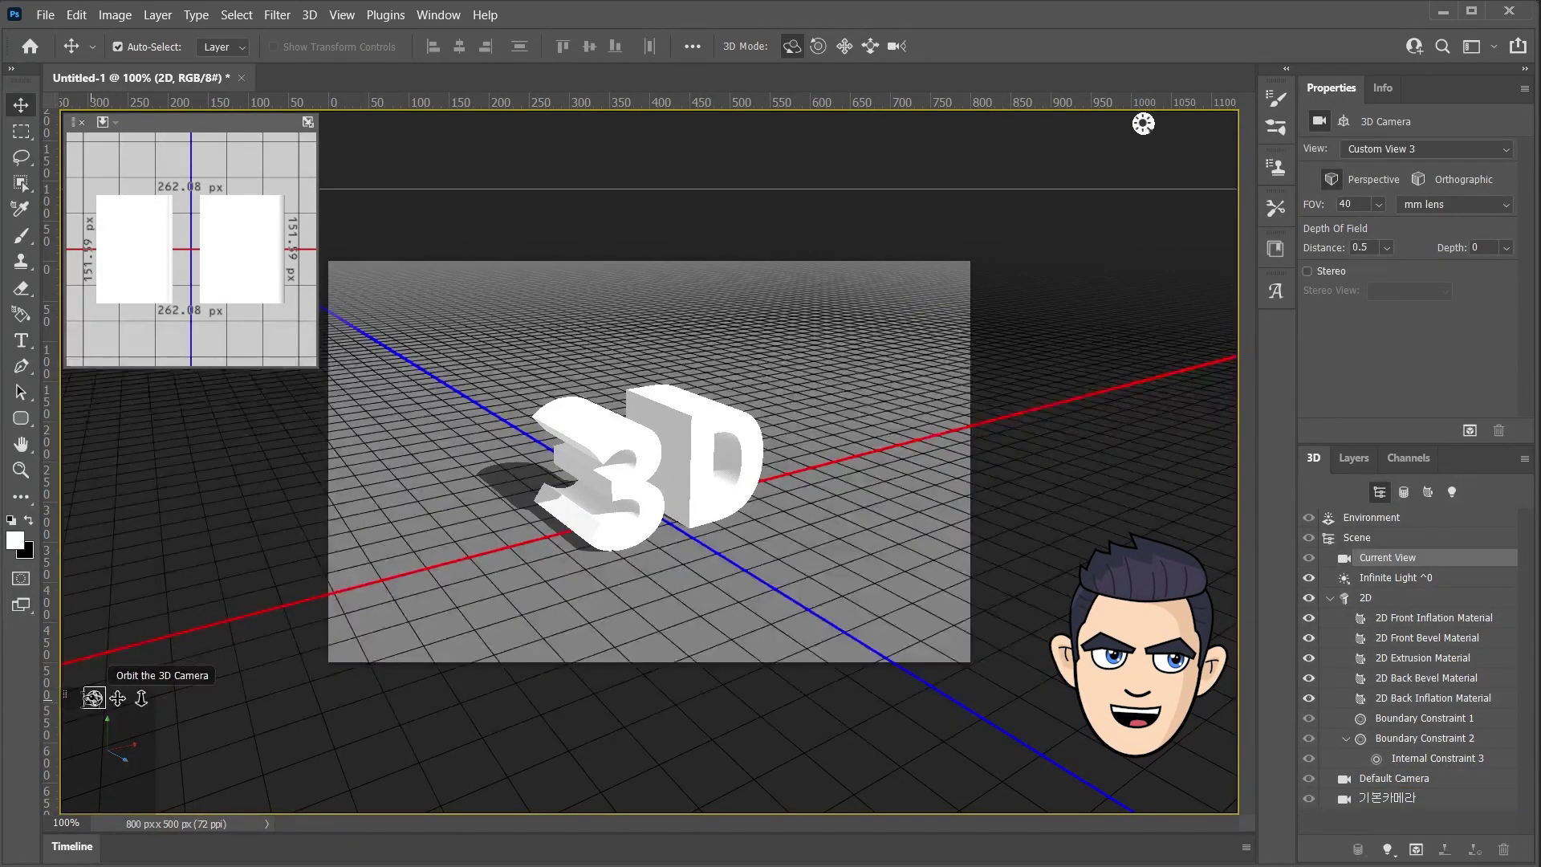
{"action": "left_click_drag", "start_coordinate": [93, 697], "coordinate": [113, 726]}
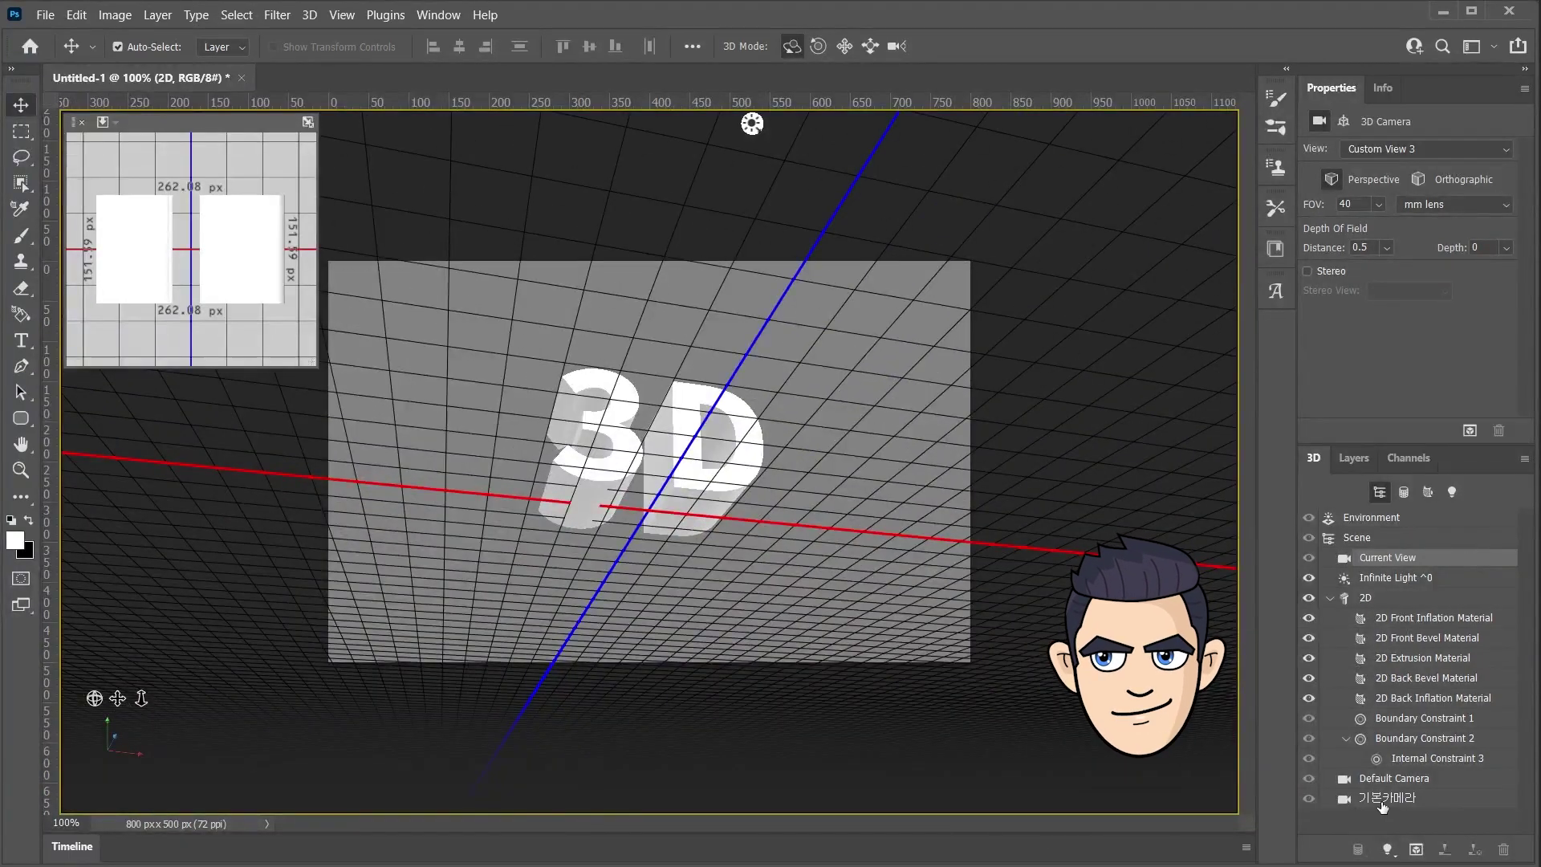
{"action": "left_click", "coordinate": [1382, 803]}
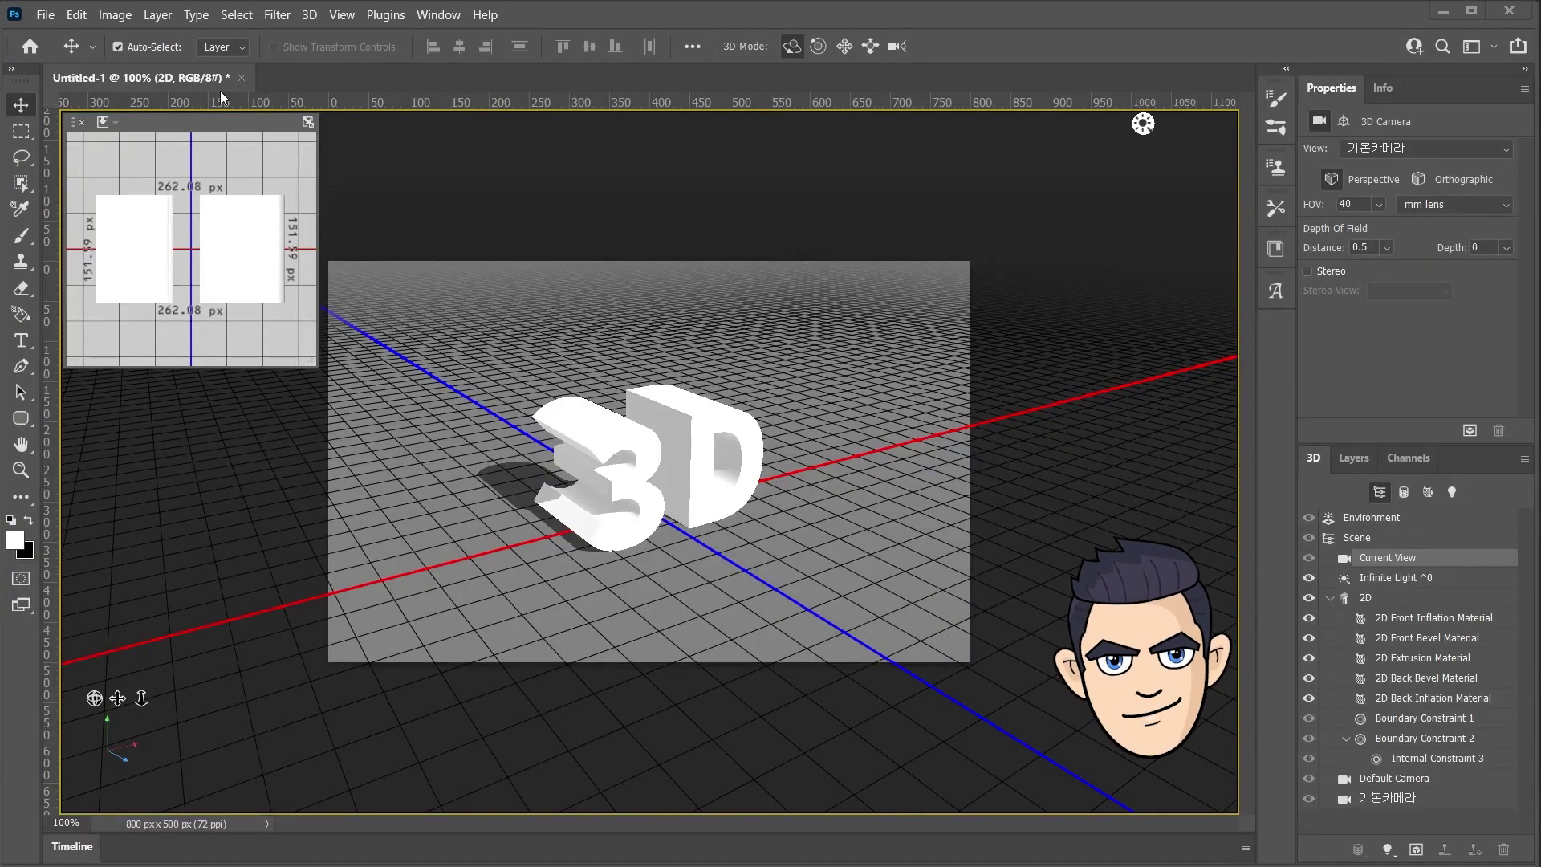
{"action": "left_click", "coordinate": [45, 14]}
Save 3D.psd to the computer, then open 3D.png and zoom in to inspect it.
{"action": "left_click", "coordinate": [80, 212]}
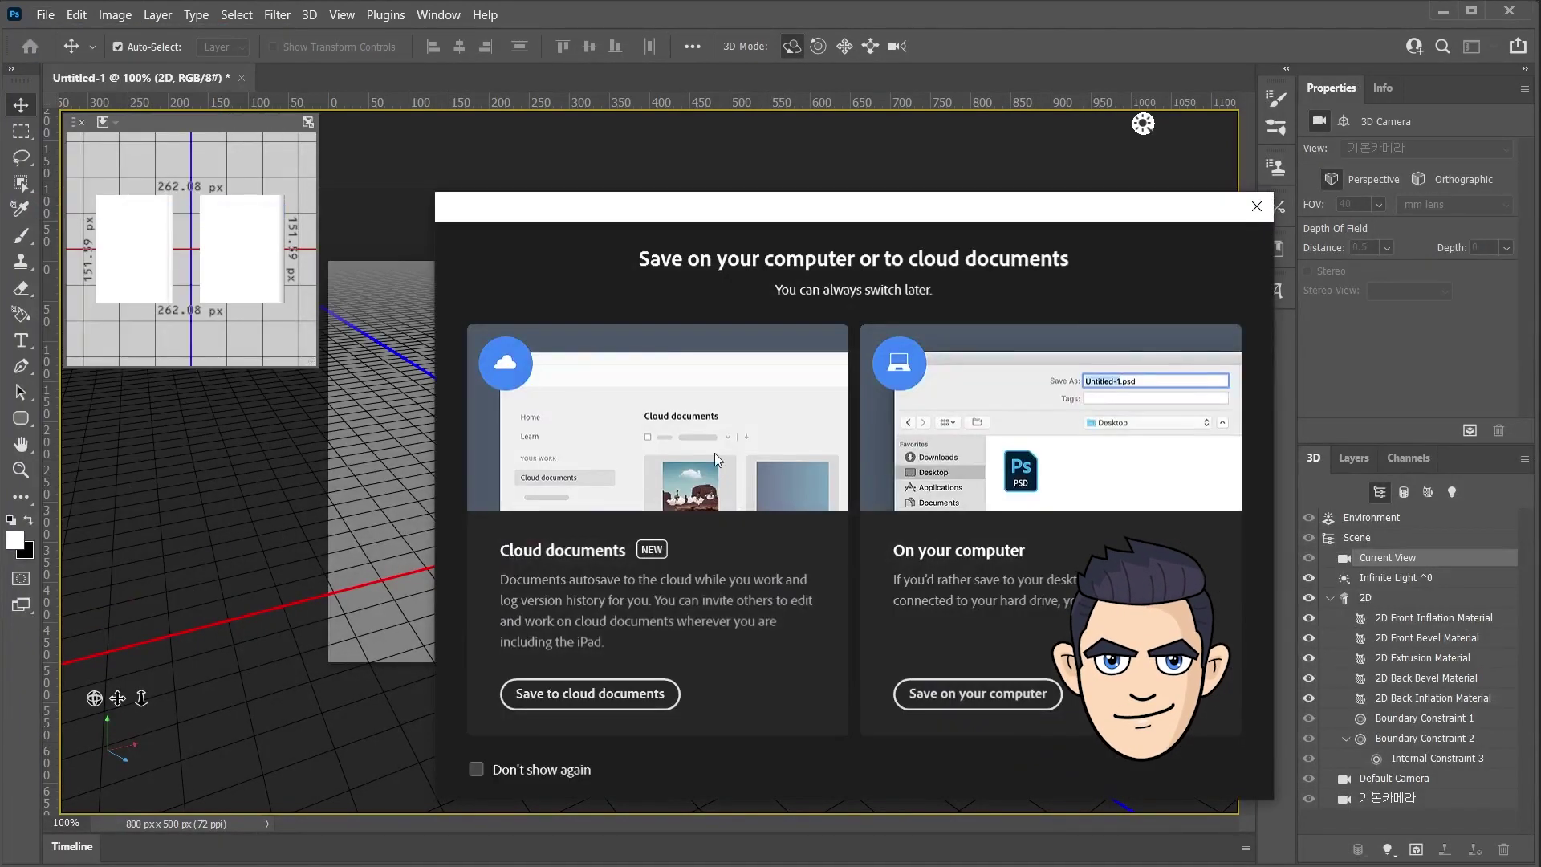
{"action": "left_click", "coordinate": [978, 694]}
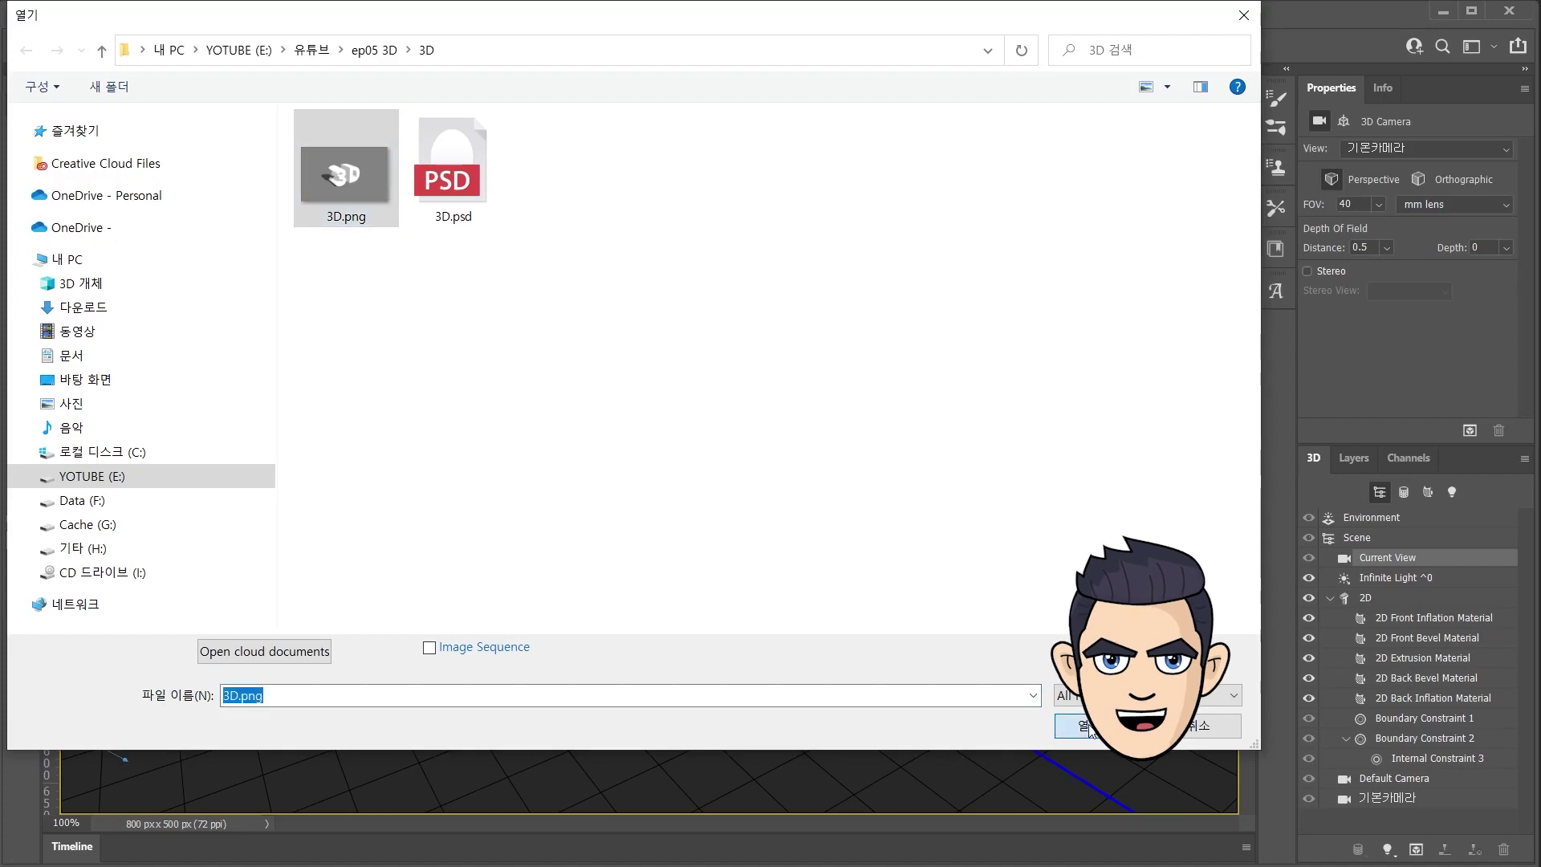
{"action": "left_click", "coordinate": [1089, 727]}
{"action": "key", "text": "z"}
{"action": "left_click", "coordinate": [562, 430]}
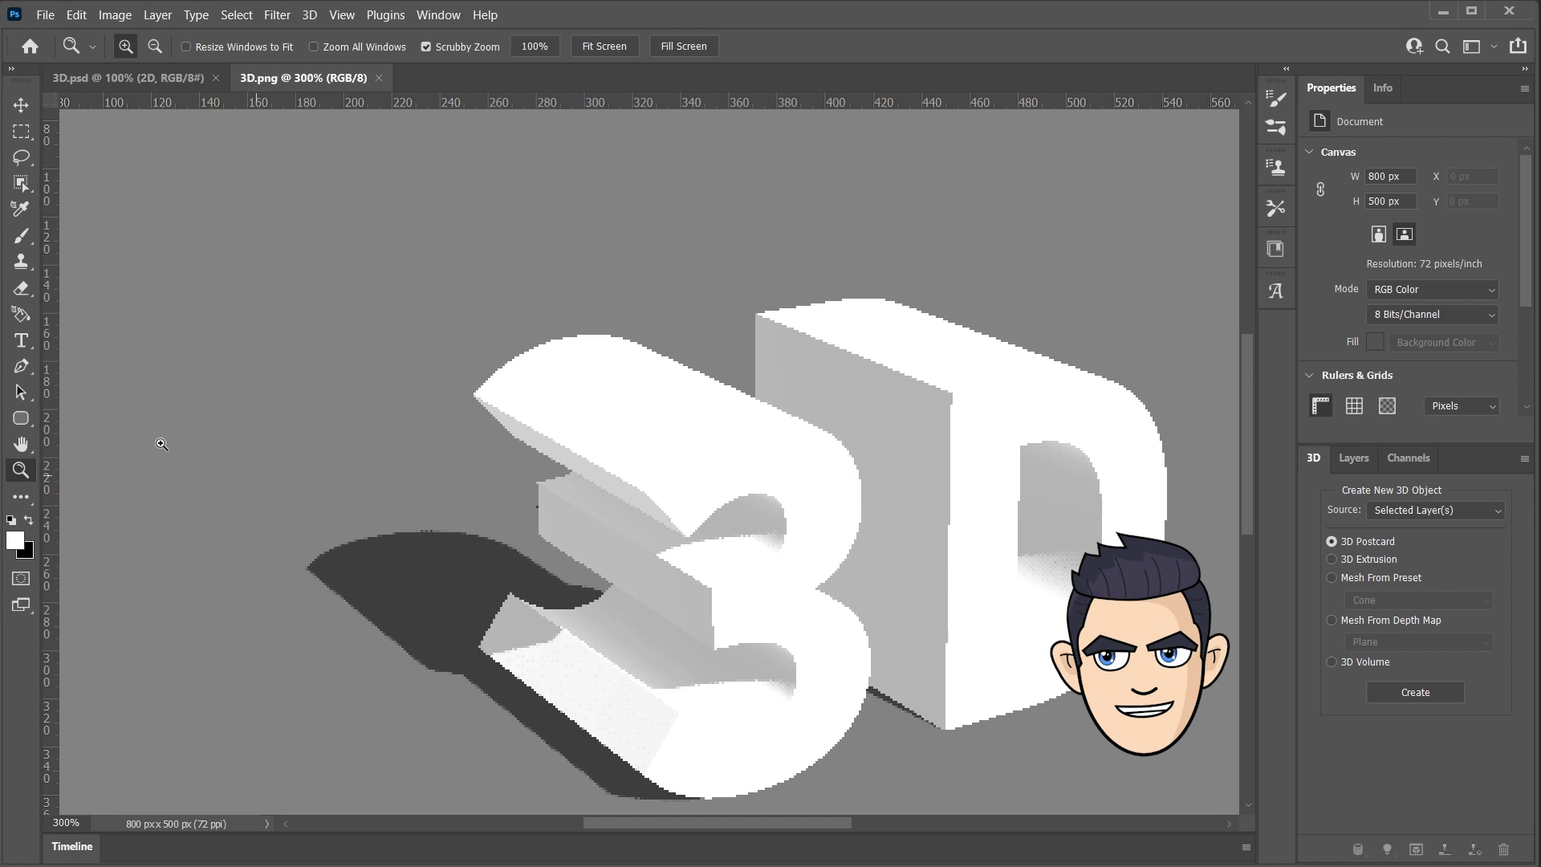
{"action": "double_click", "coordinate": [20, 472]}
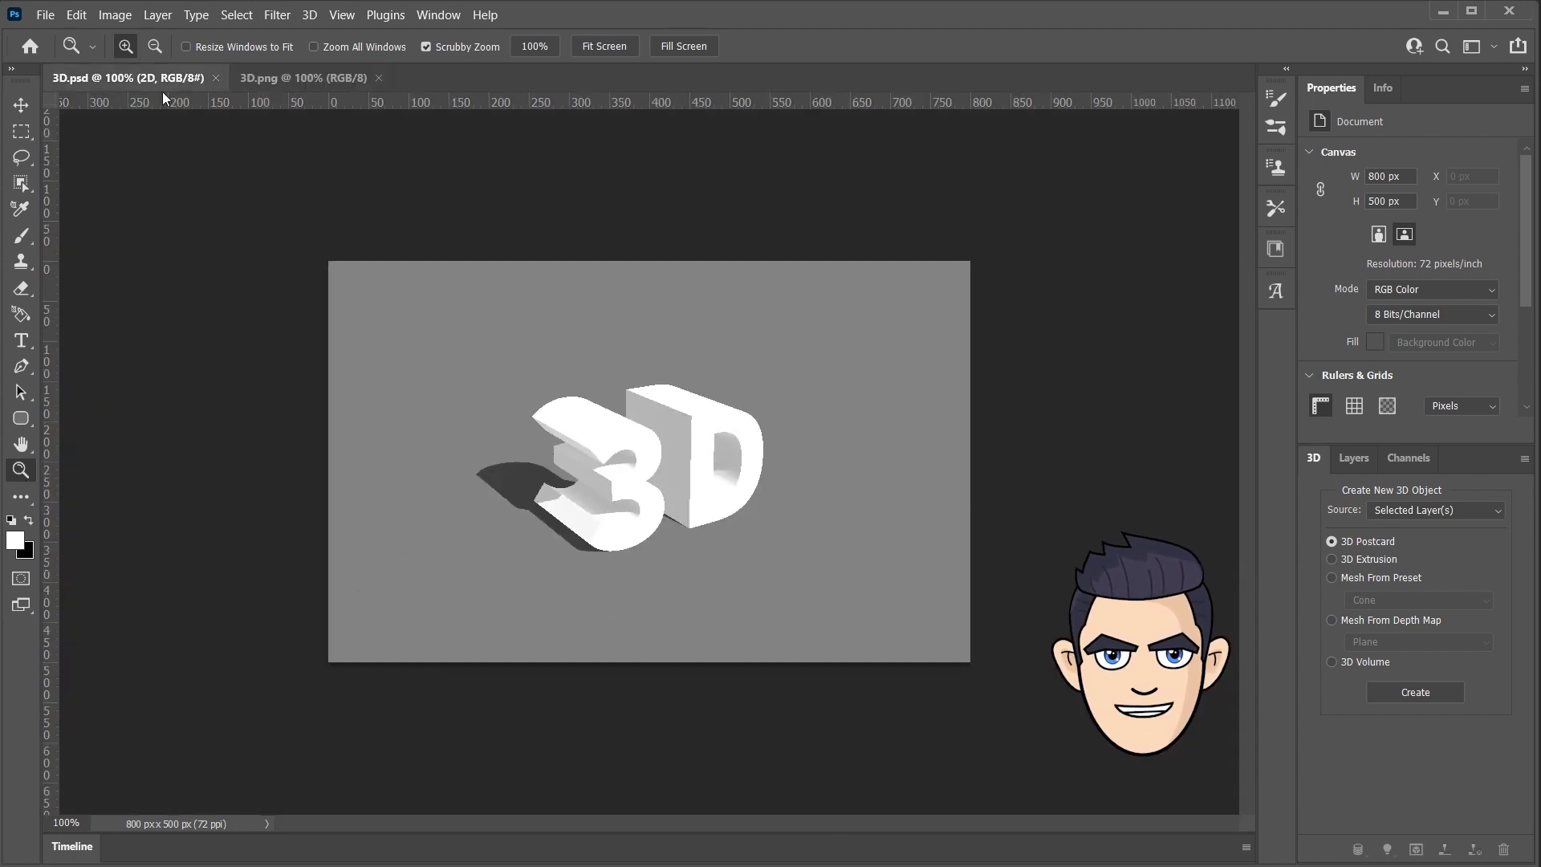
Render the 3D.psd scene's 3D layer to produce smooth shading and a soft shadow.
{"action": "left_click", "coordinate": [156, 85]}
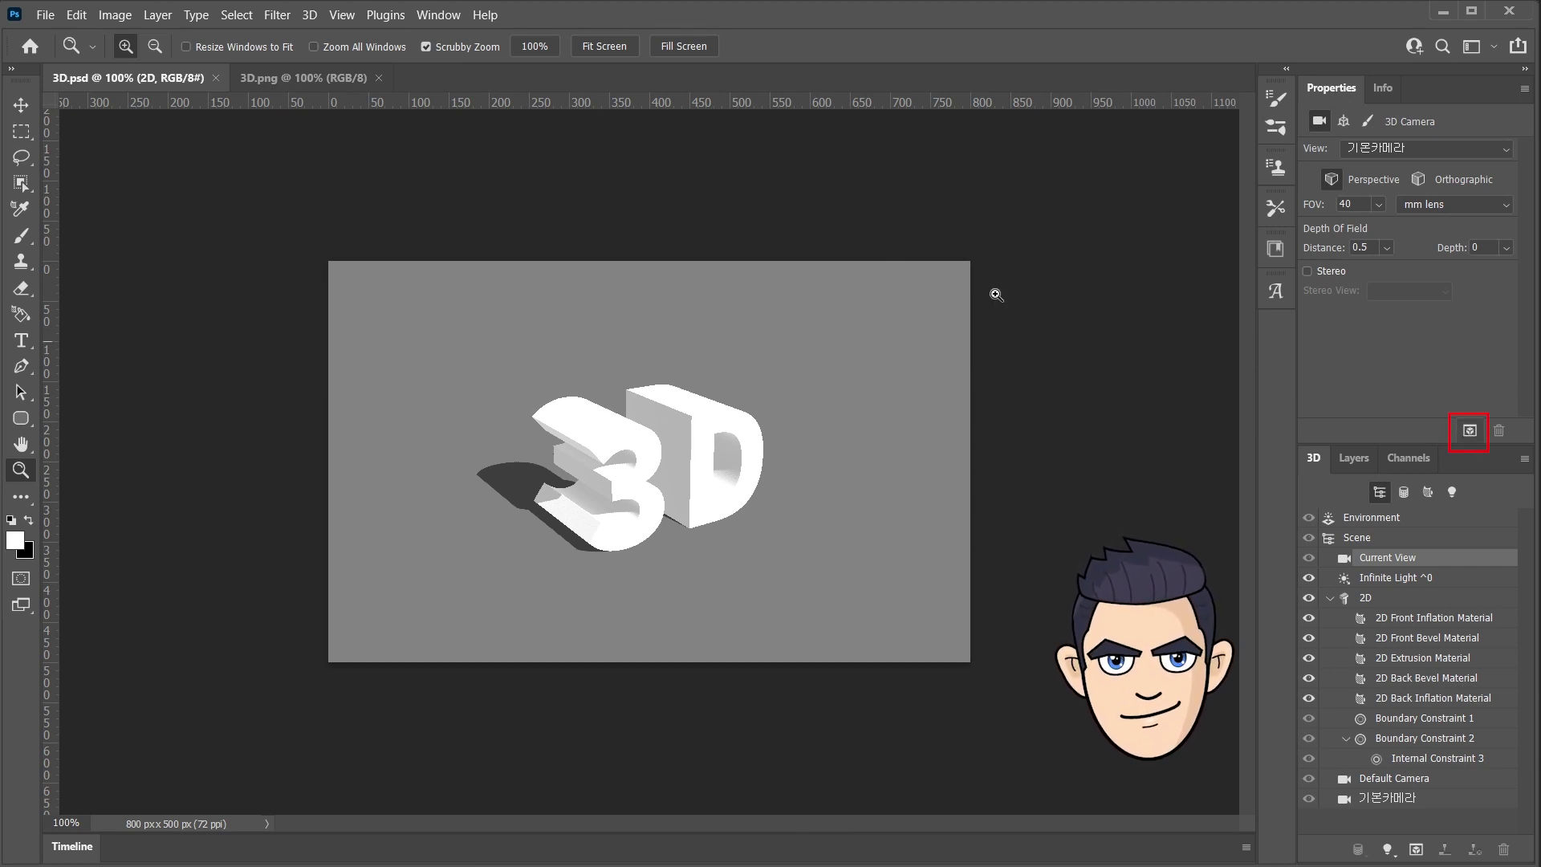
{"action": "left_click", "coordinate": [309, 14]}
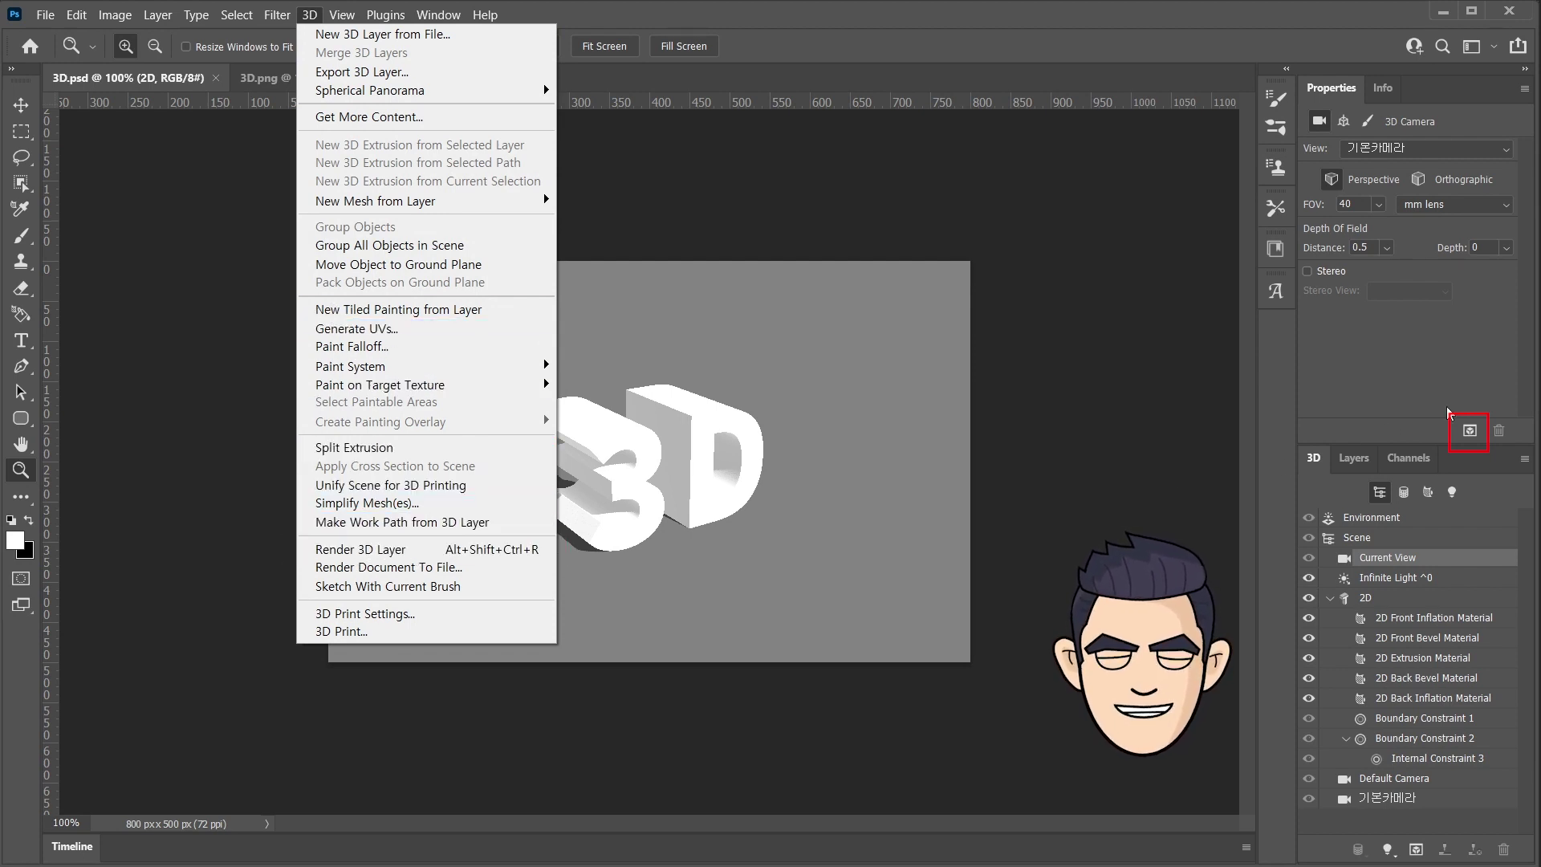
{"action": "left_click", "coordinate": [1466, 434]}
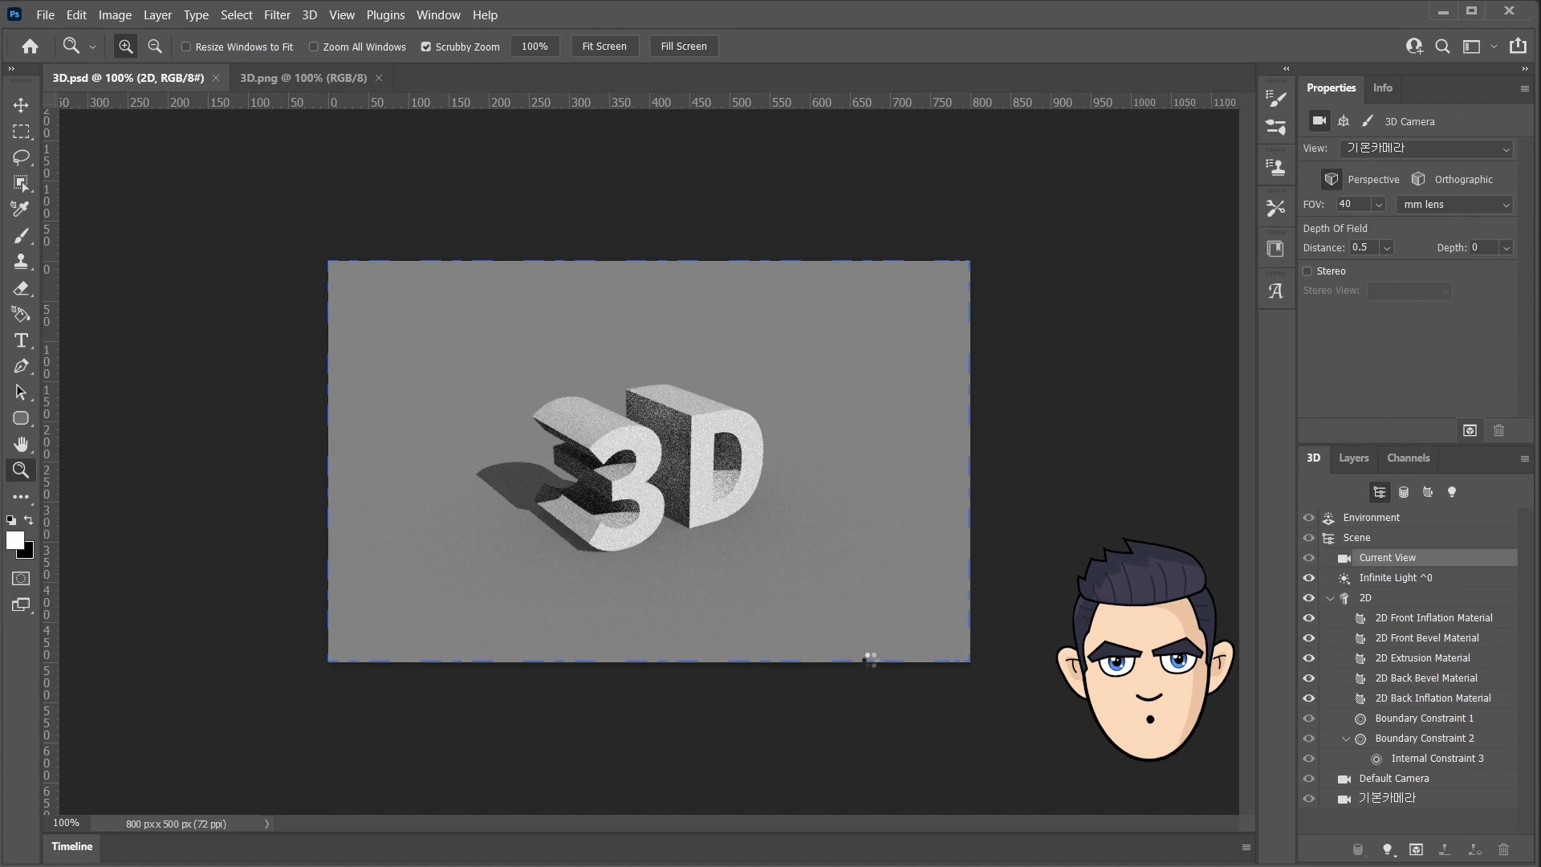
{"action": "left_click", "coordinate": [1354, 461]}
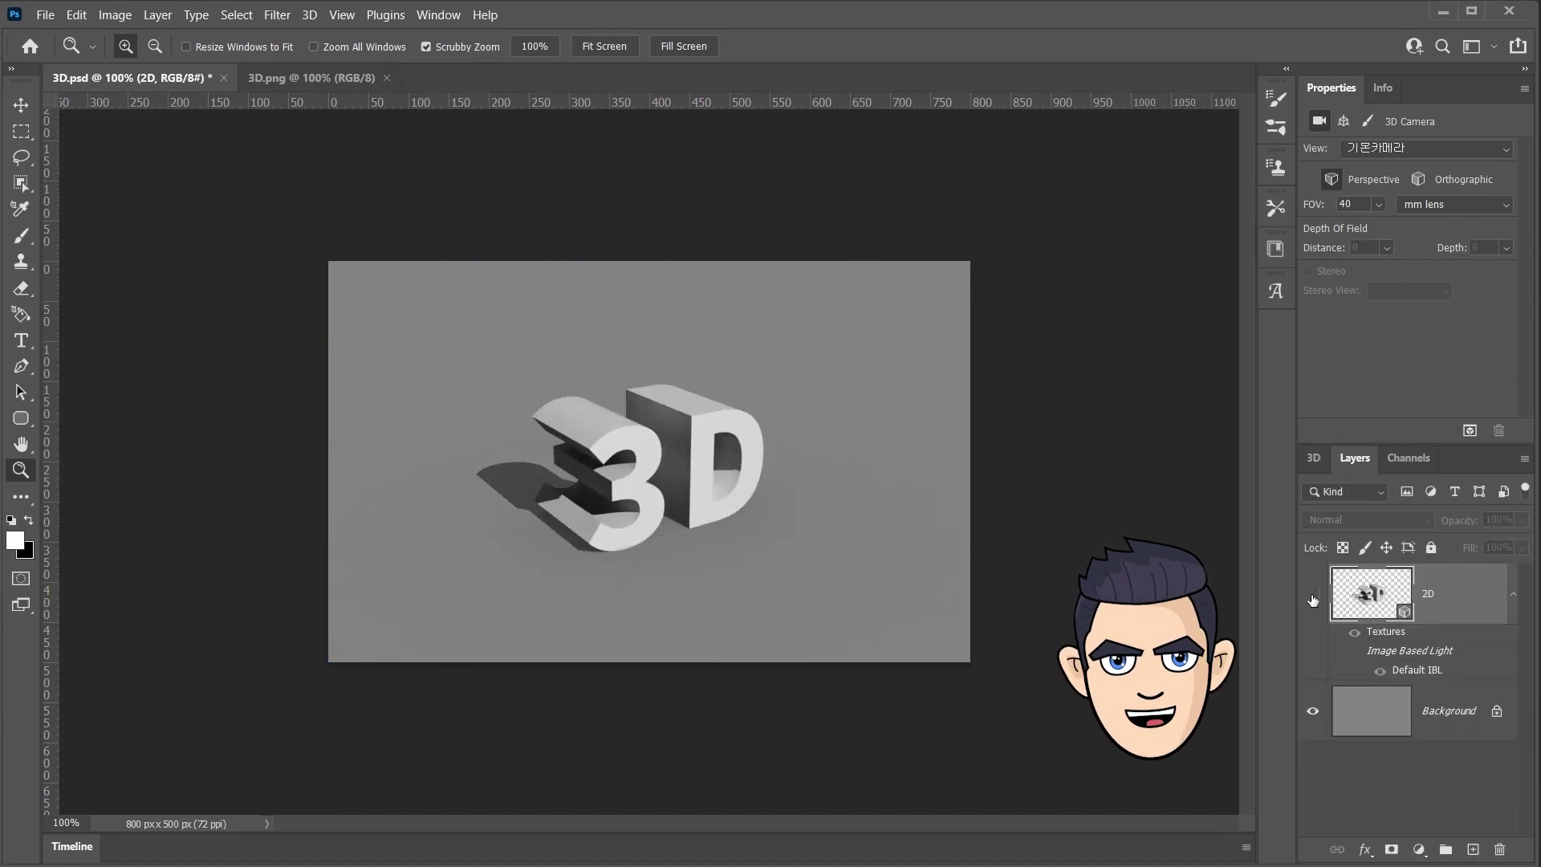
Hide and re-show the Background layer, then zoom out to see the whole rendered image.
{"action": "left_click", "coordinate": [1313, 711]}
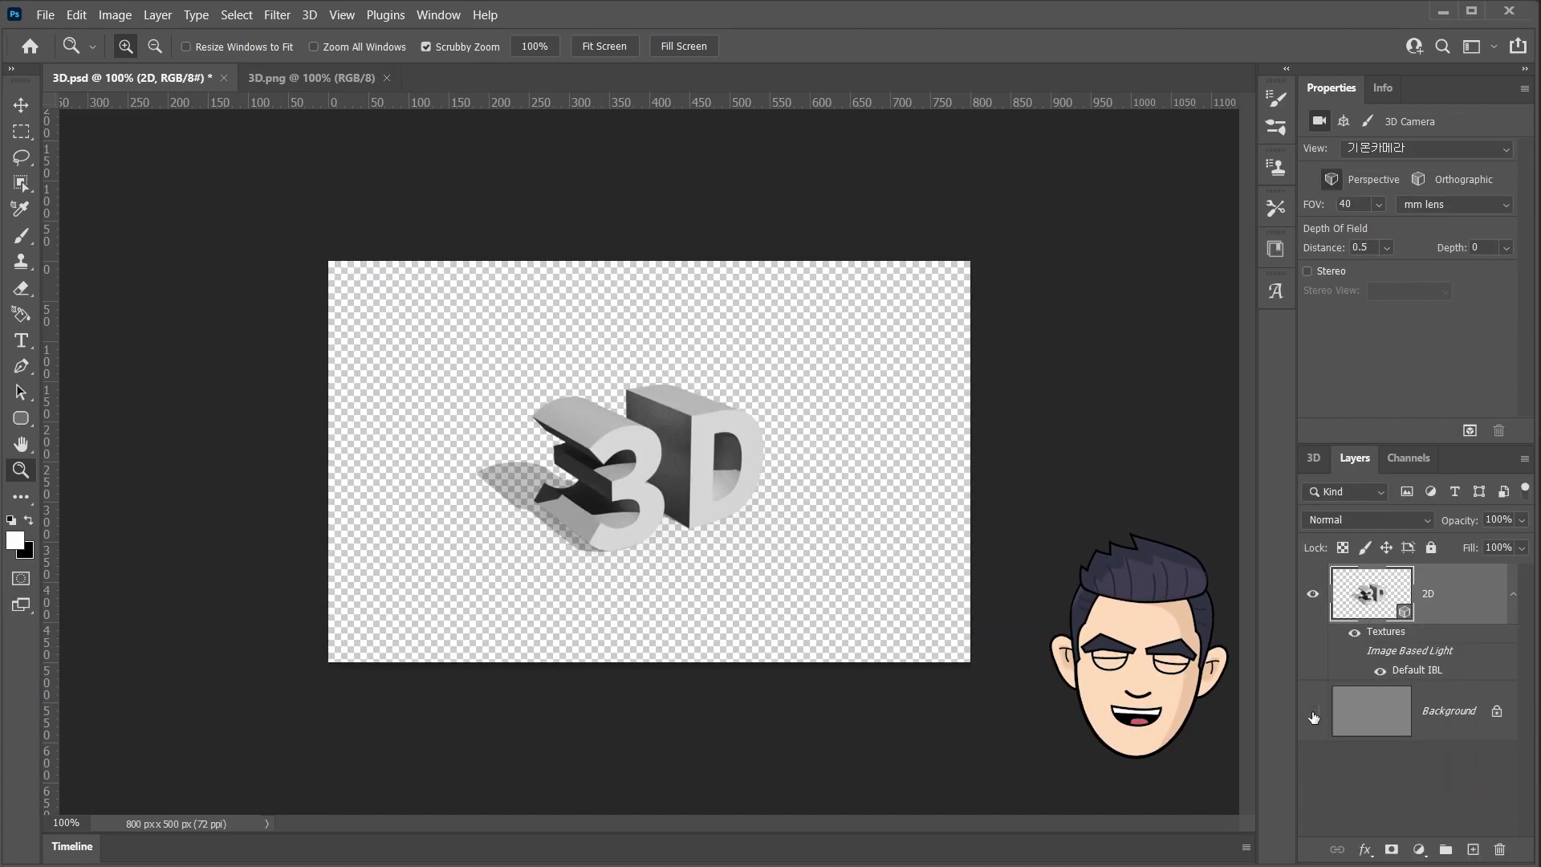
{"action": "left_click", "coordinate": [604, 496]}
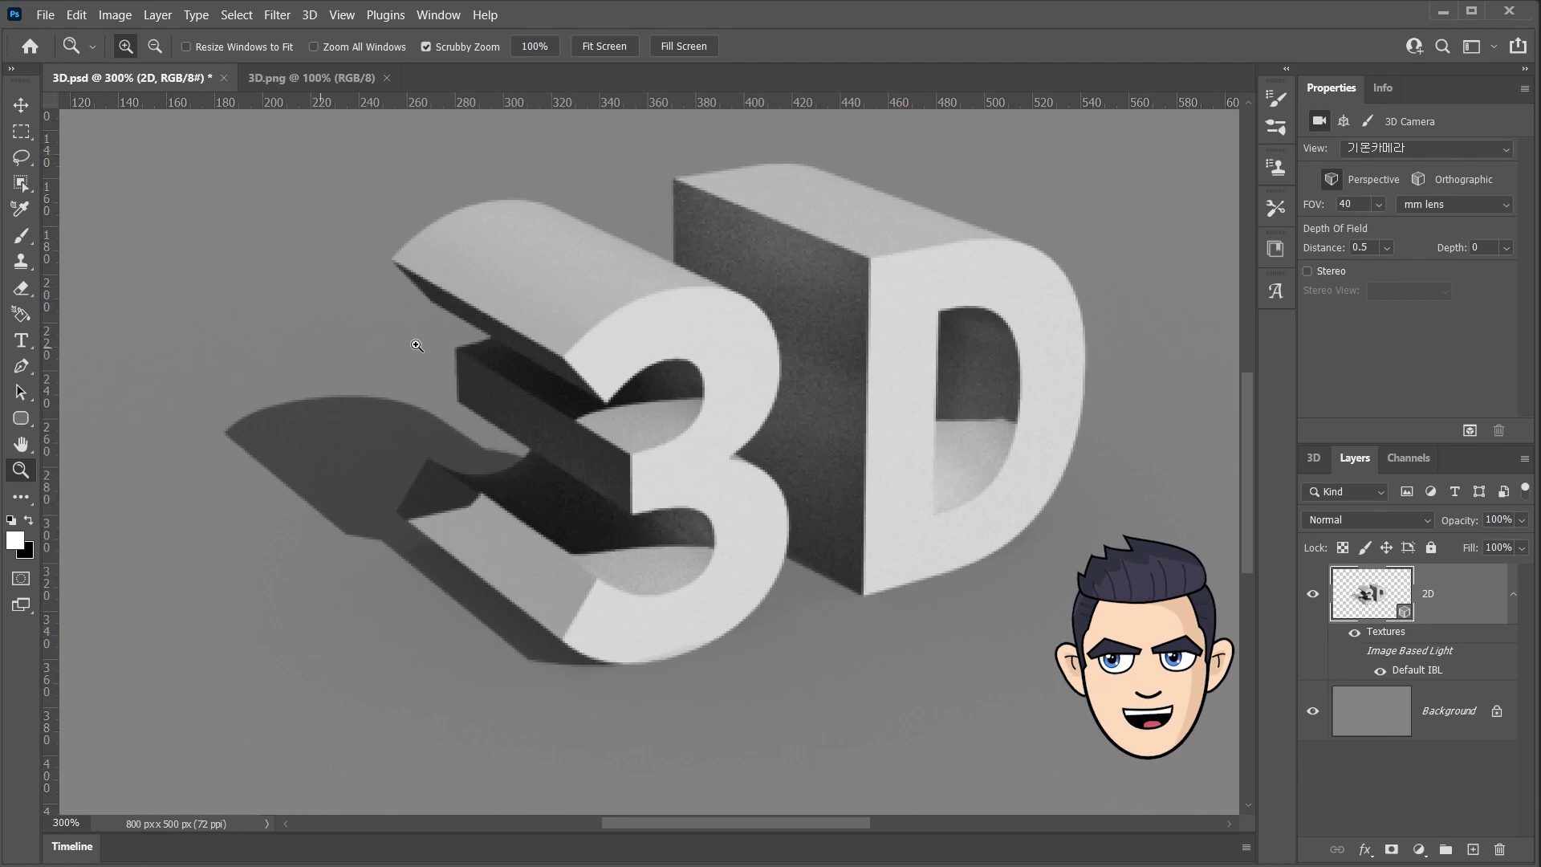
{"action": "left_click", "coordinate": [128, 401], "text": "alt"}
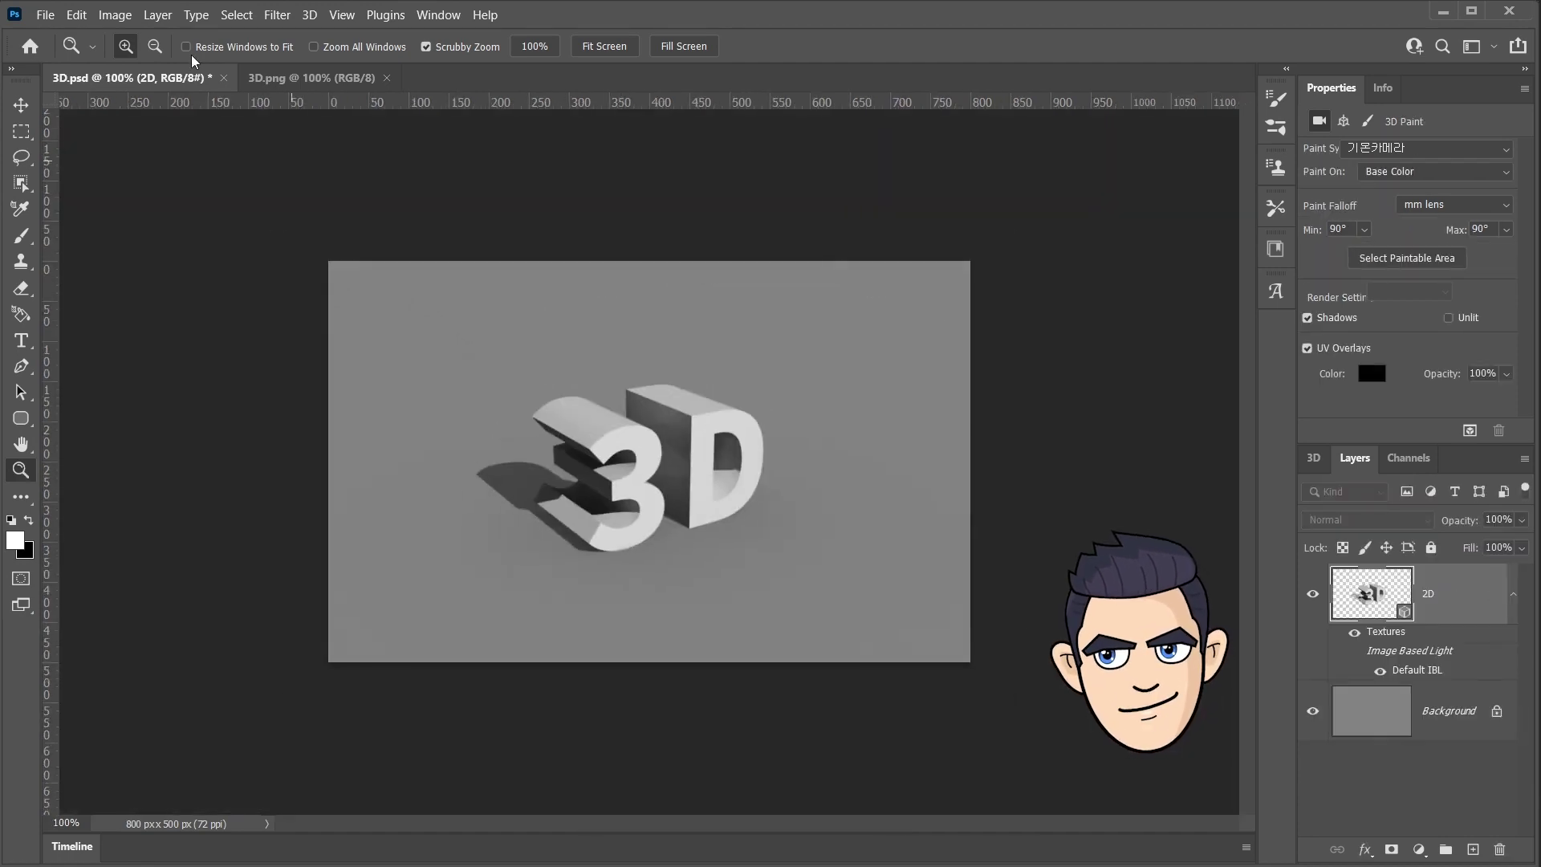
Save a copy of the rendered image to the computer as 3D_렌더1.png.
{"action": "left_click", "coordinate": [45, 14]}
{"action": "left_click", "coordinate": [103, 229]}
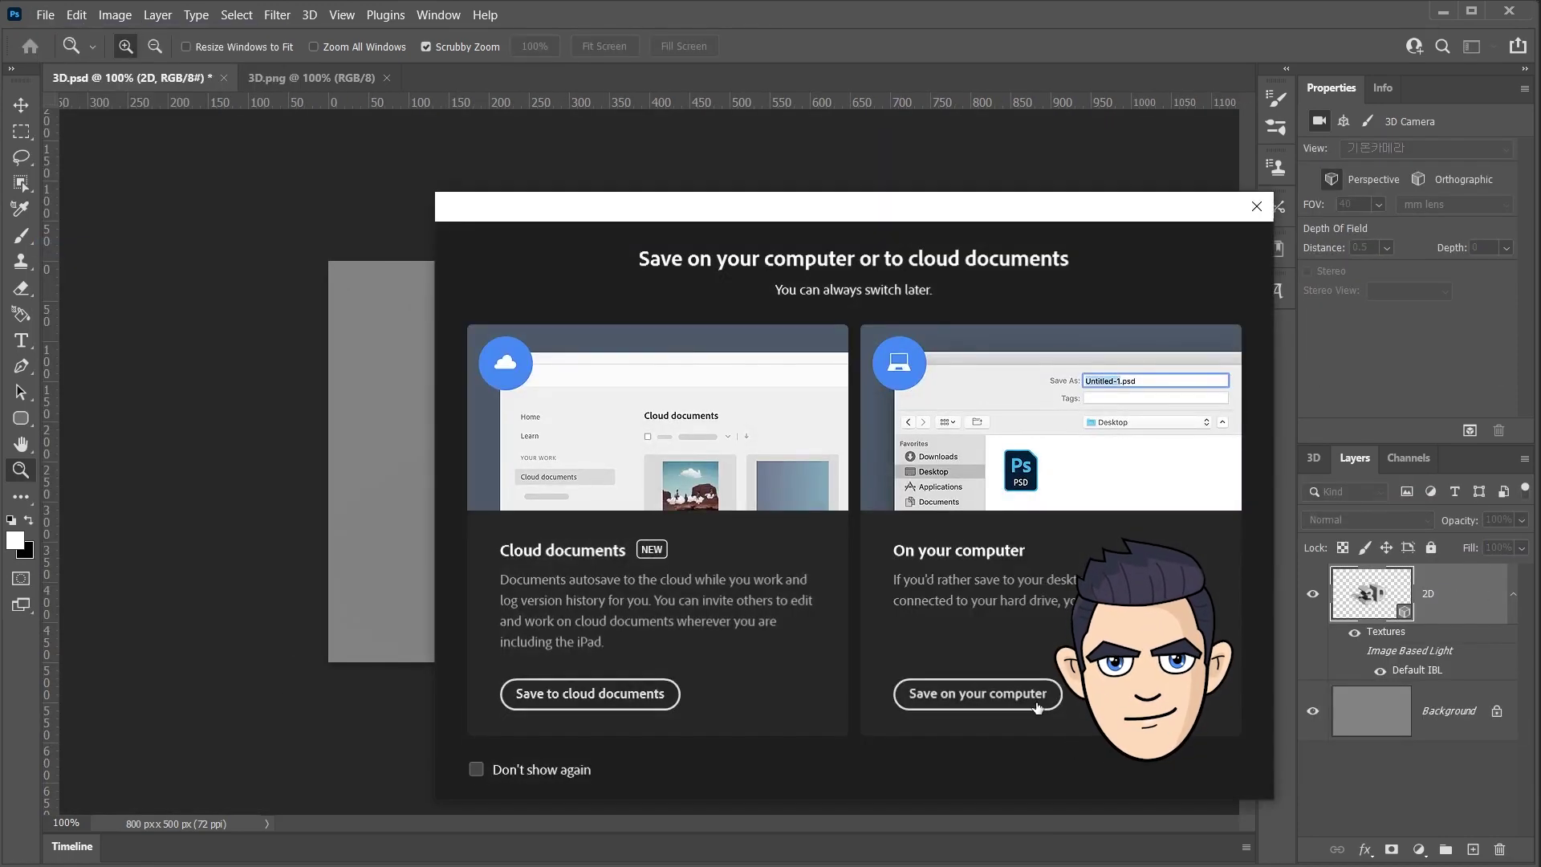
{"action": "left_click", "coordinate": [974, 595]}
Return to 3D.psd and select the 2D text mesh in the 3D panel.
{"action": "left_click", "coordinate": [342, 79]}
{"action": "left_click", "coordinate": [514, 78]}
{"action": "key", "text": "ctrl+Tab"}
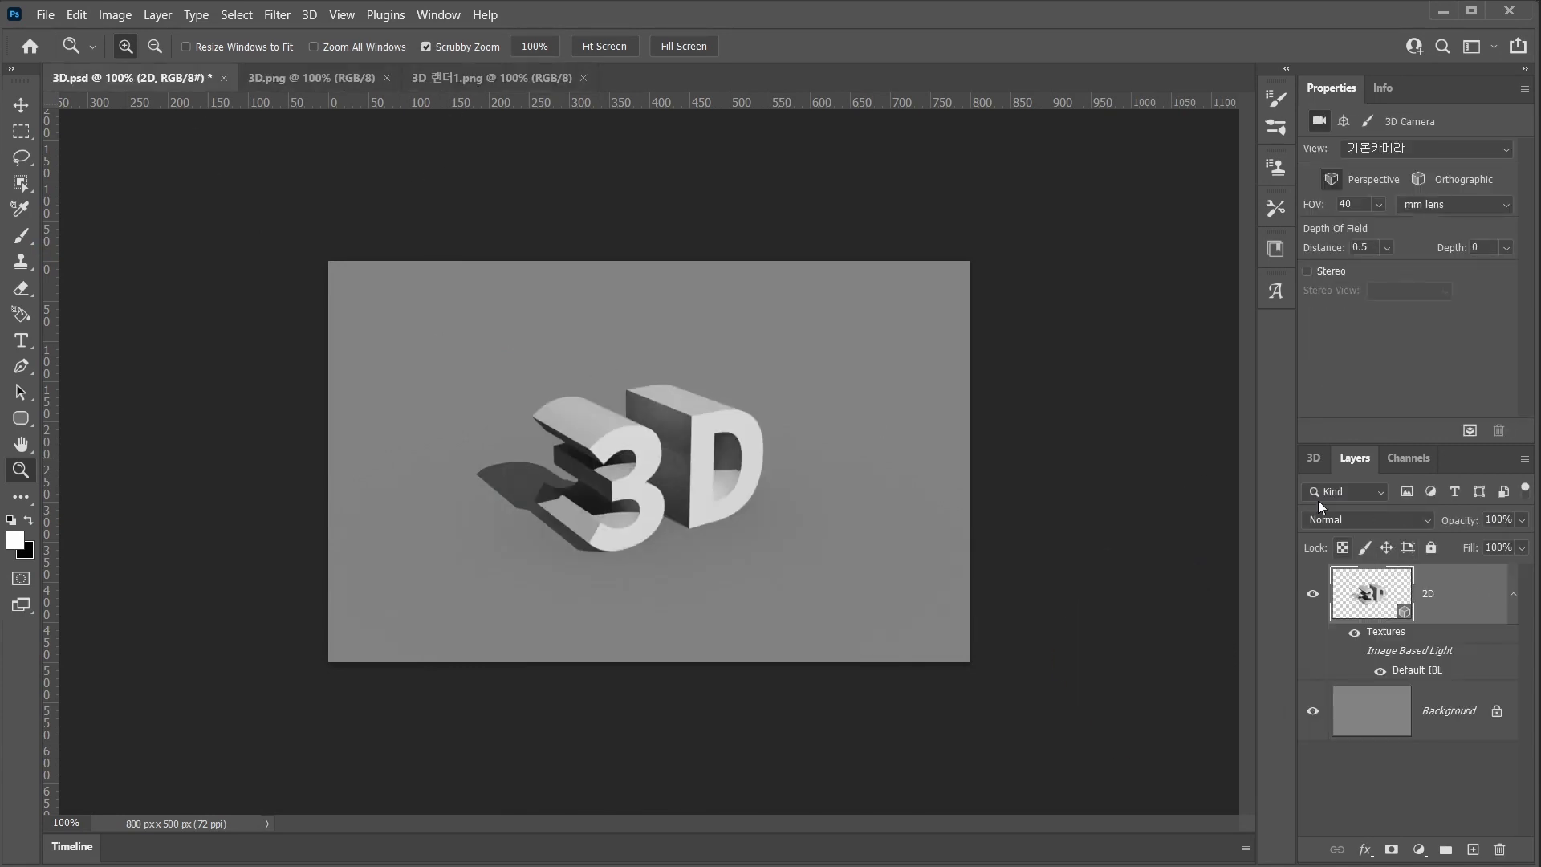
{"action": "left_click", "coordinate": [1314, 459]}
{"action": "left_click", "coordinate": [1367, 600]}
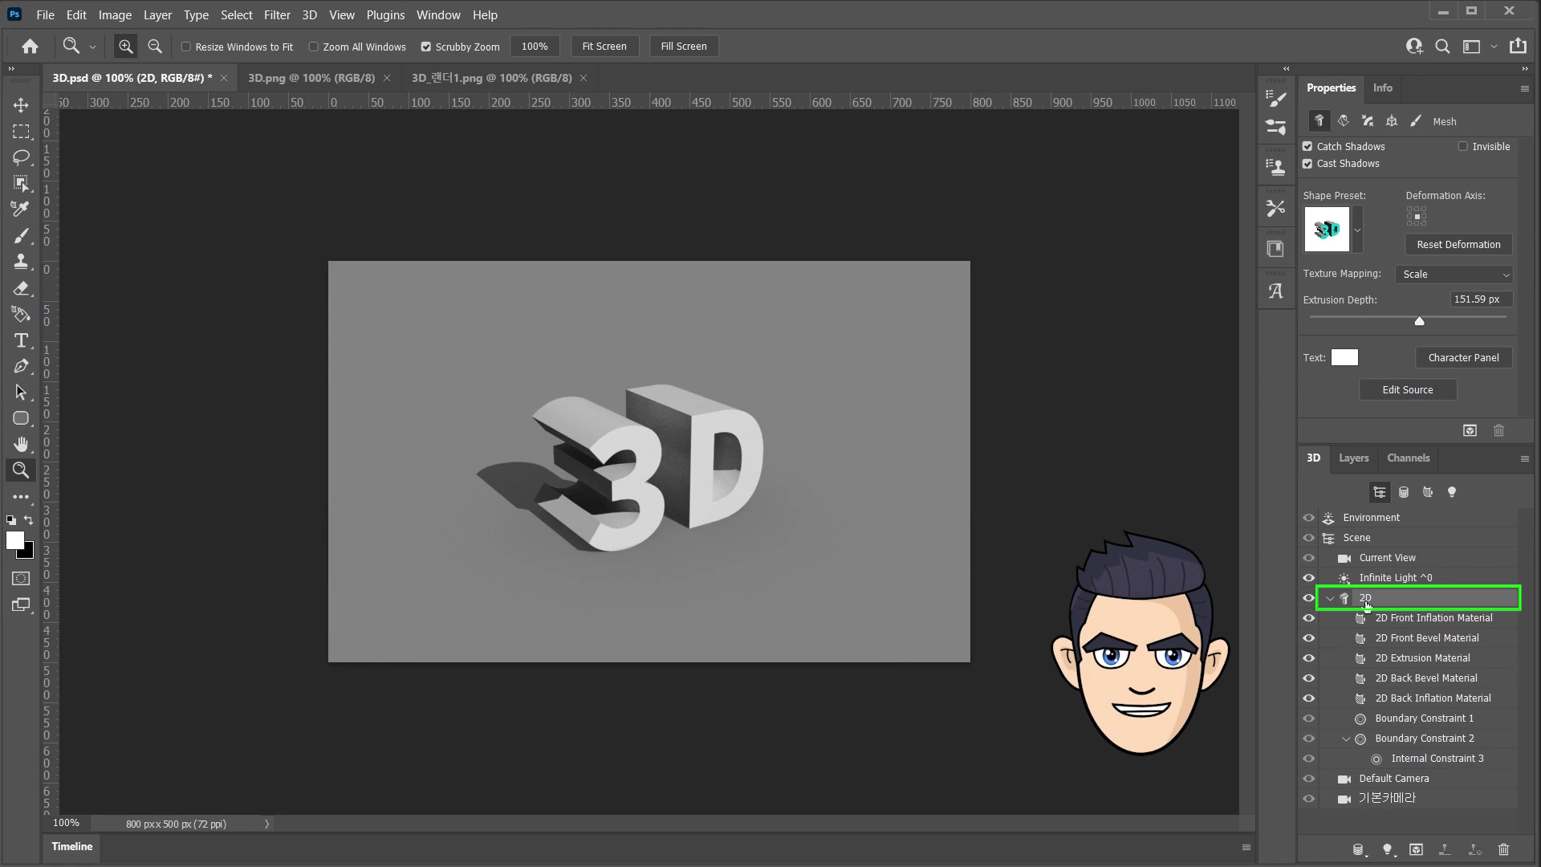
Try moving the 3D text along X and Z, then undo it back to the scene origin.
{"action": "left_click", "coordinate": [1392, 121]}
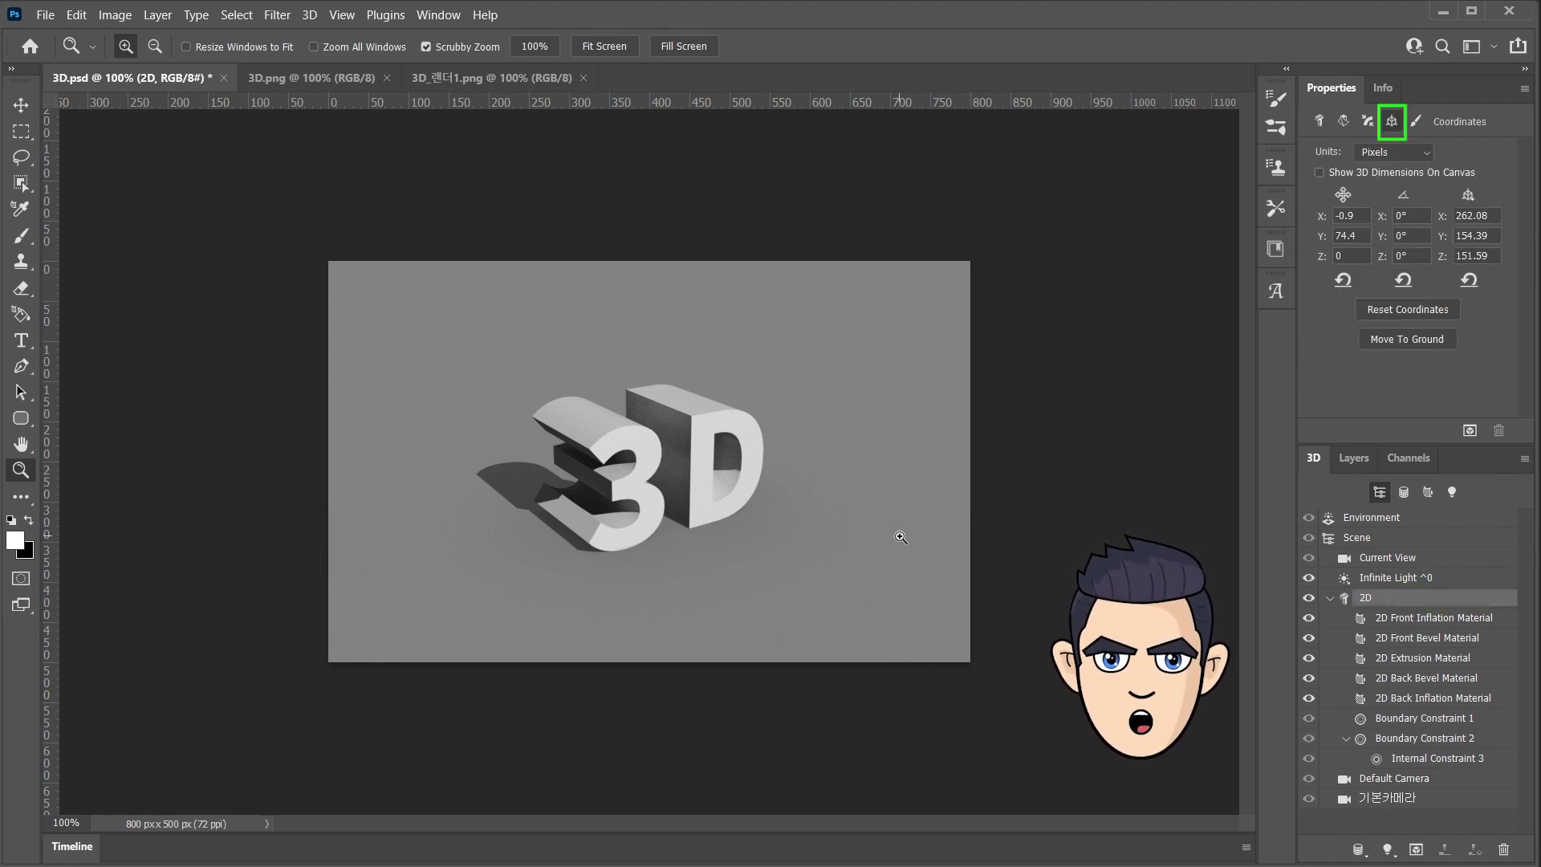
{"action": "left_click", "coordinate": [21, 105]}
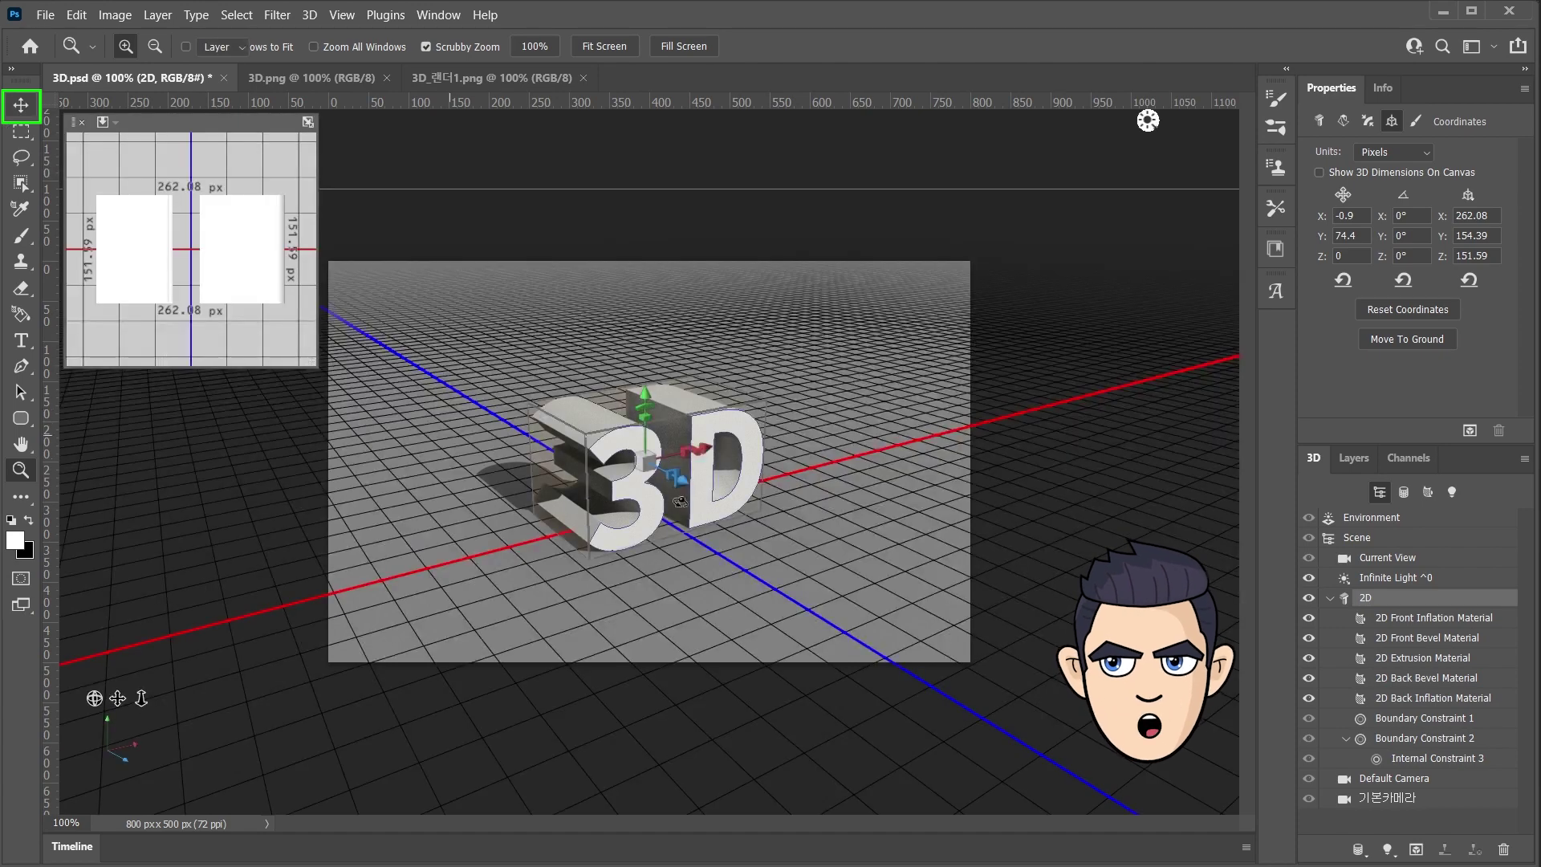
{"action": "left_click_drag", "start_coordinate": [702, 448], "coordinate": [712, 446]}
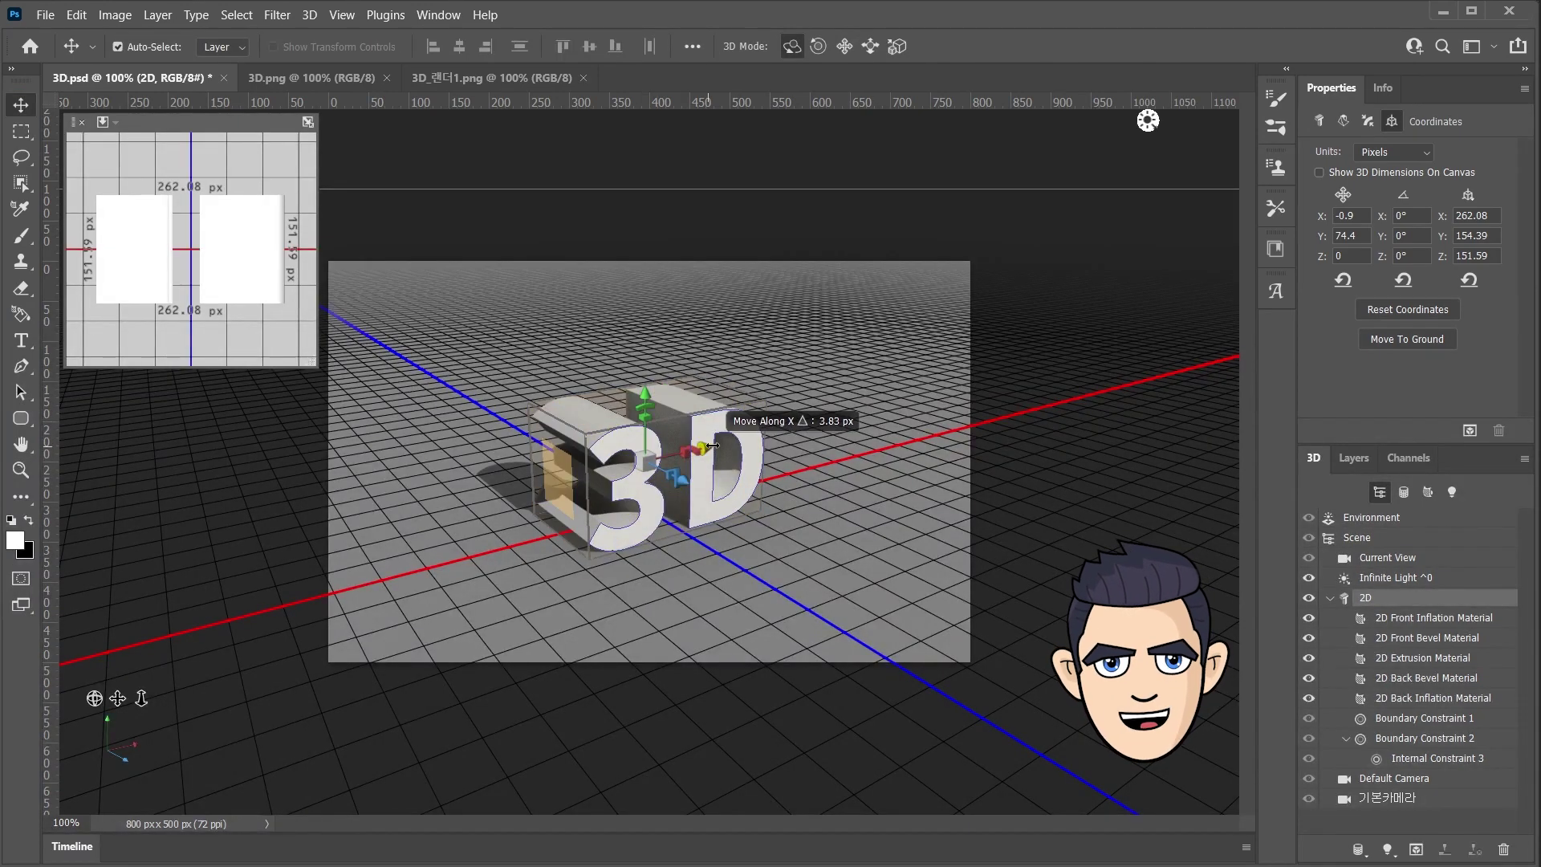
{"action": "left_click_drag", "start_coordinate": [712, 446], "coordinate": [667, 367]}
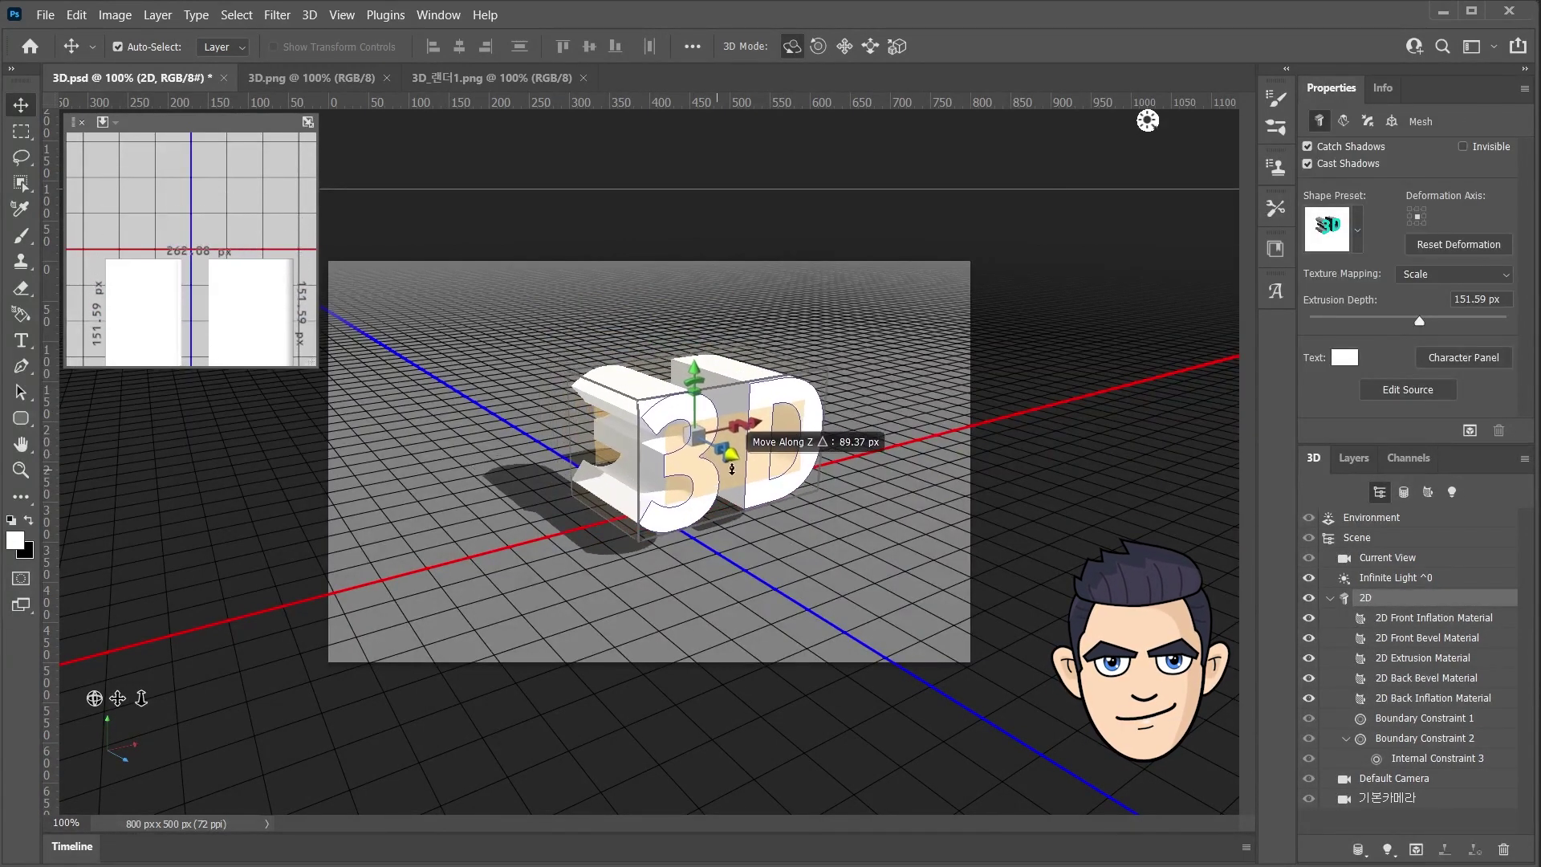
{"action": "left_click_drag", "start_coordinate": [694, 438], "coordinate": [678, 530]}
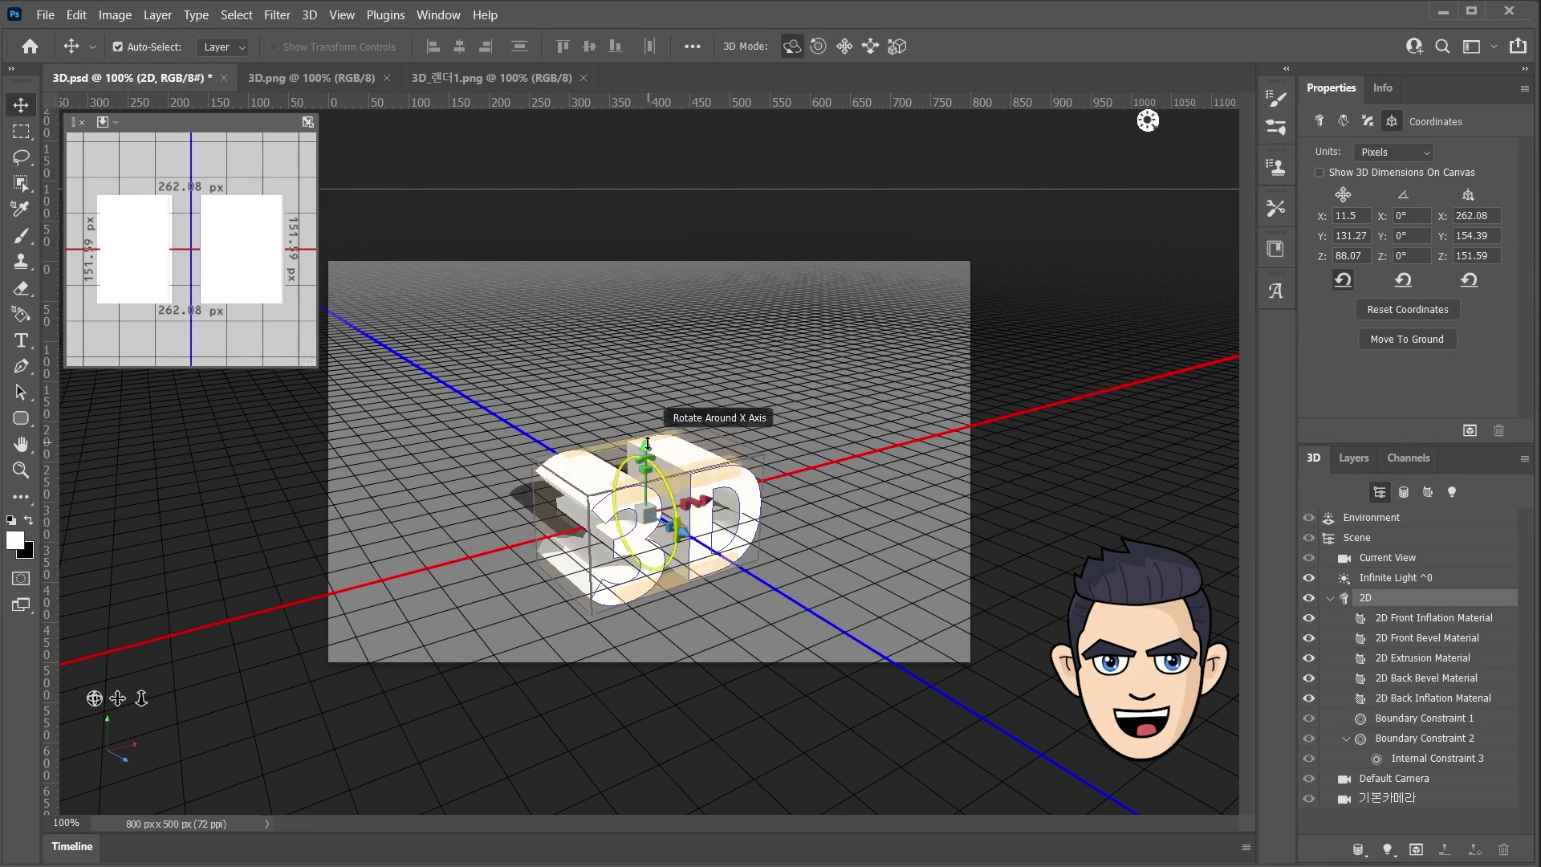
{"action": "key", "text": "ctrl+z"}
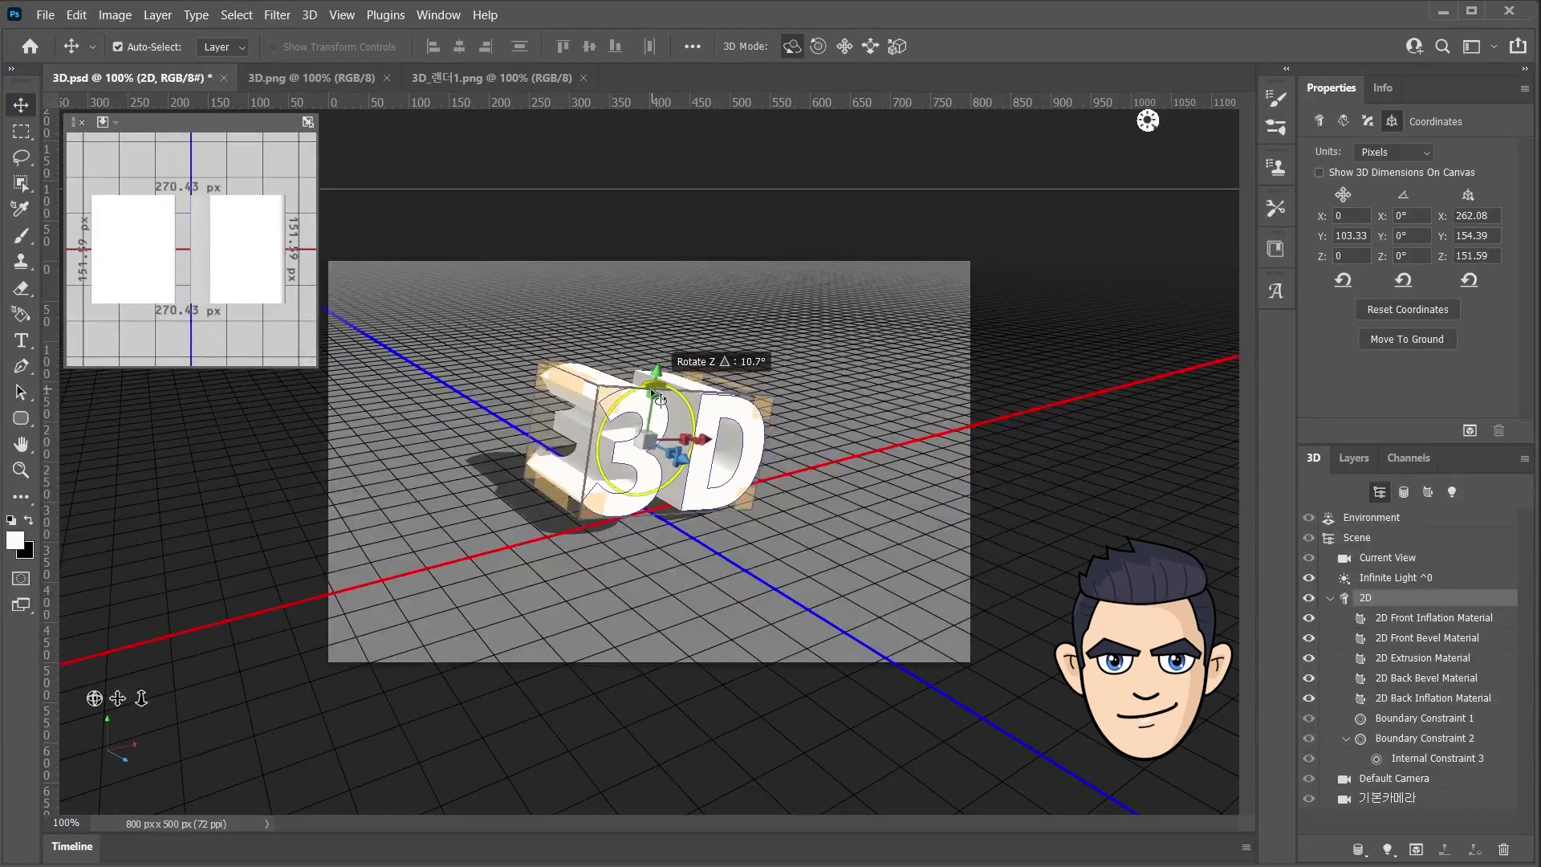
Reset the text's rotation so it stands upright, then enlarge it uniformly.
{"action": "left_click_drag", "start_coordinate": [645, 396], "coordinate": [669, 381]}
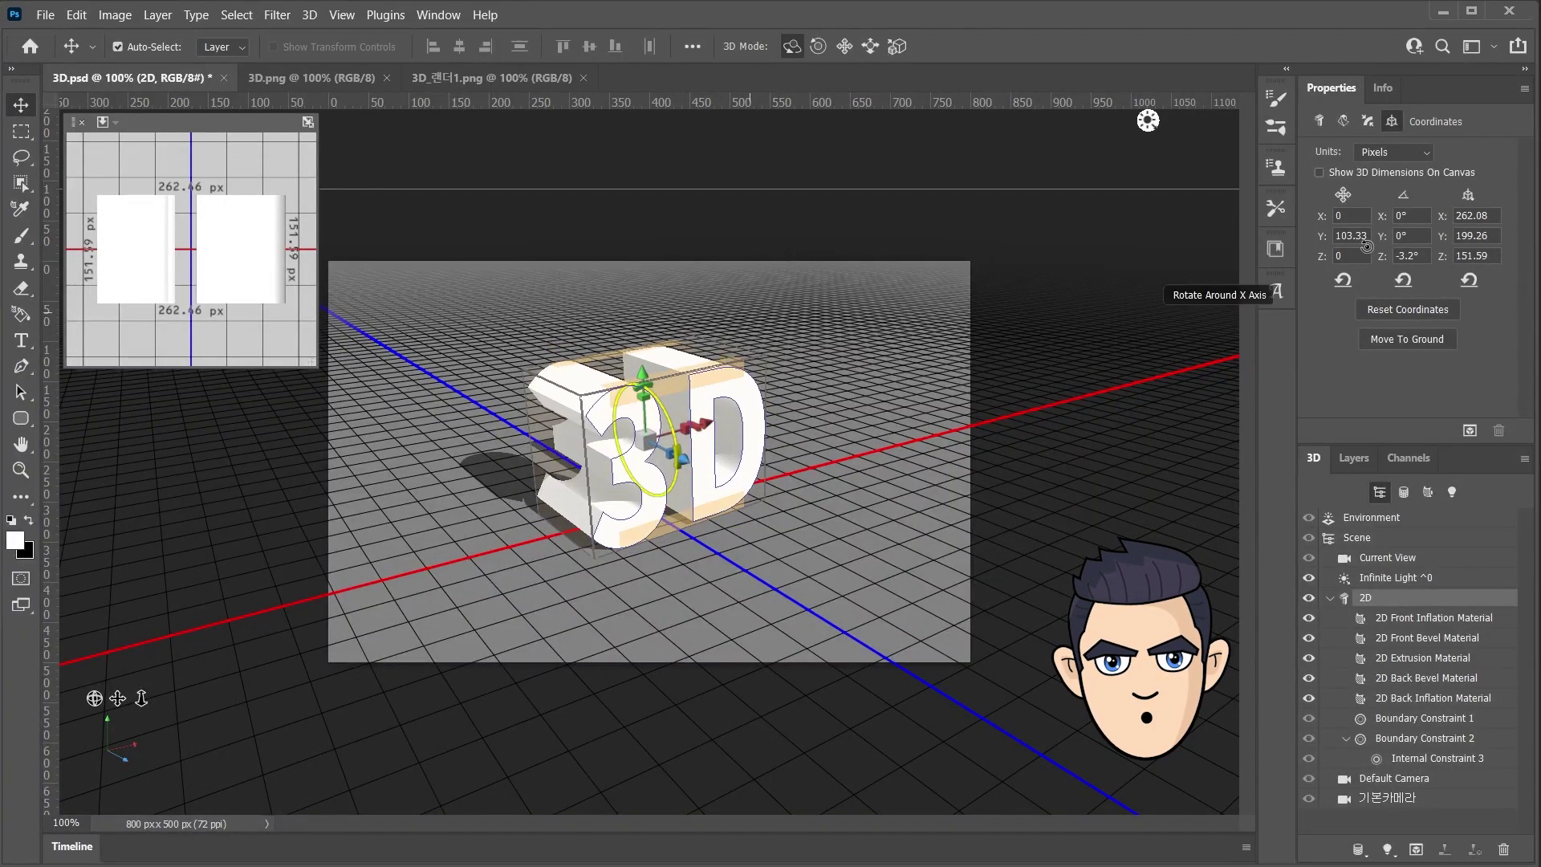
{"action": "key", "text": "ctrl+z"}
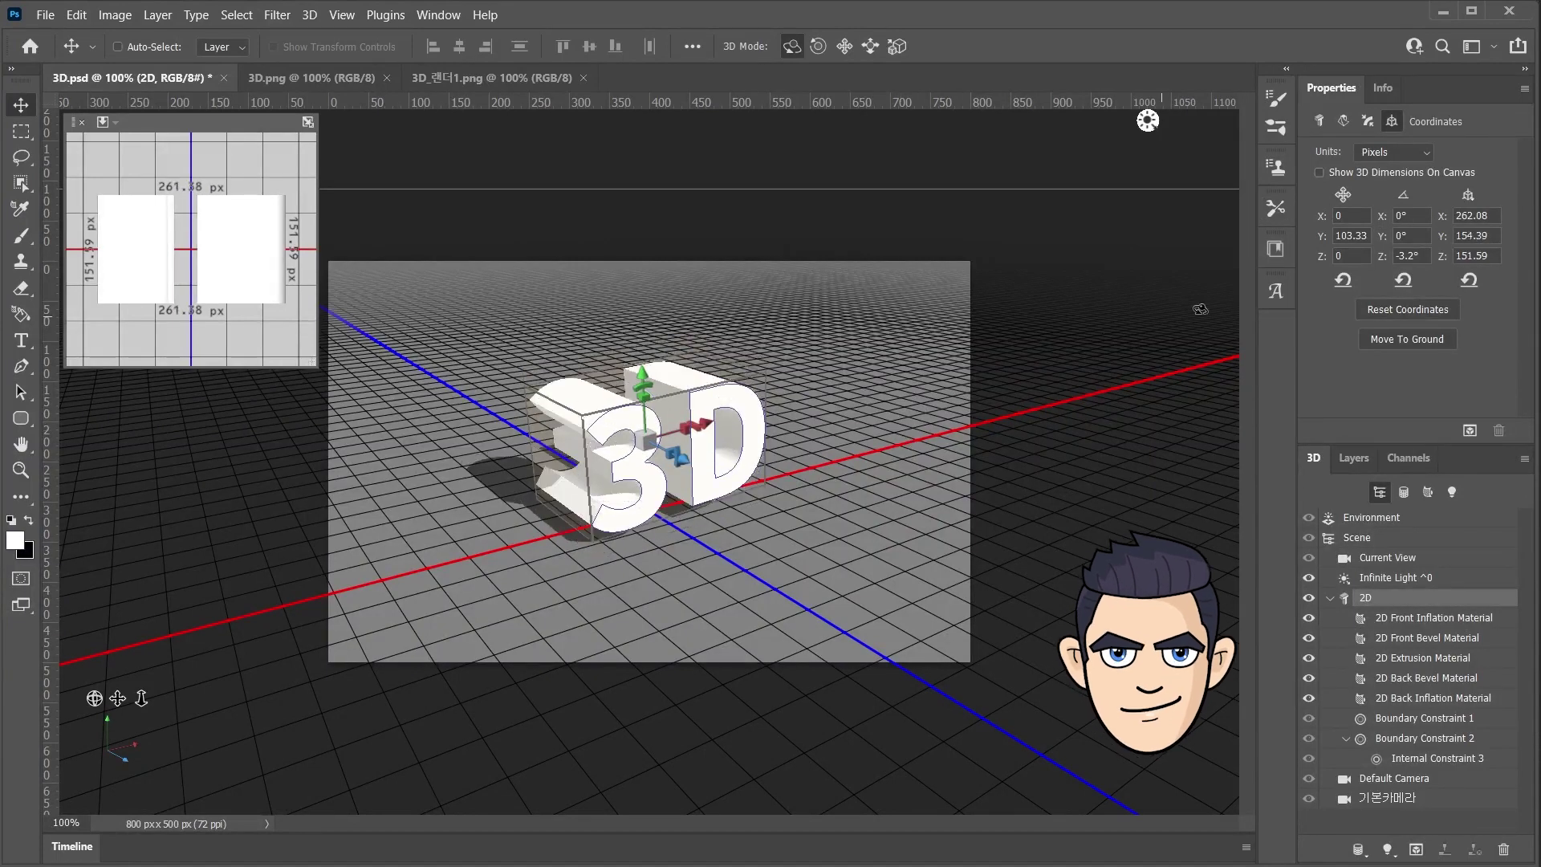
{"action": "left_click", "coordinate": [1402, 281]}
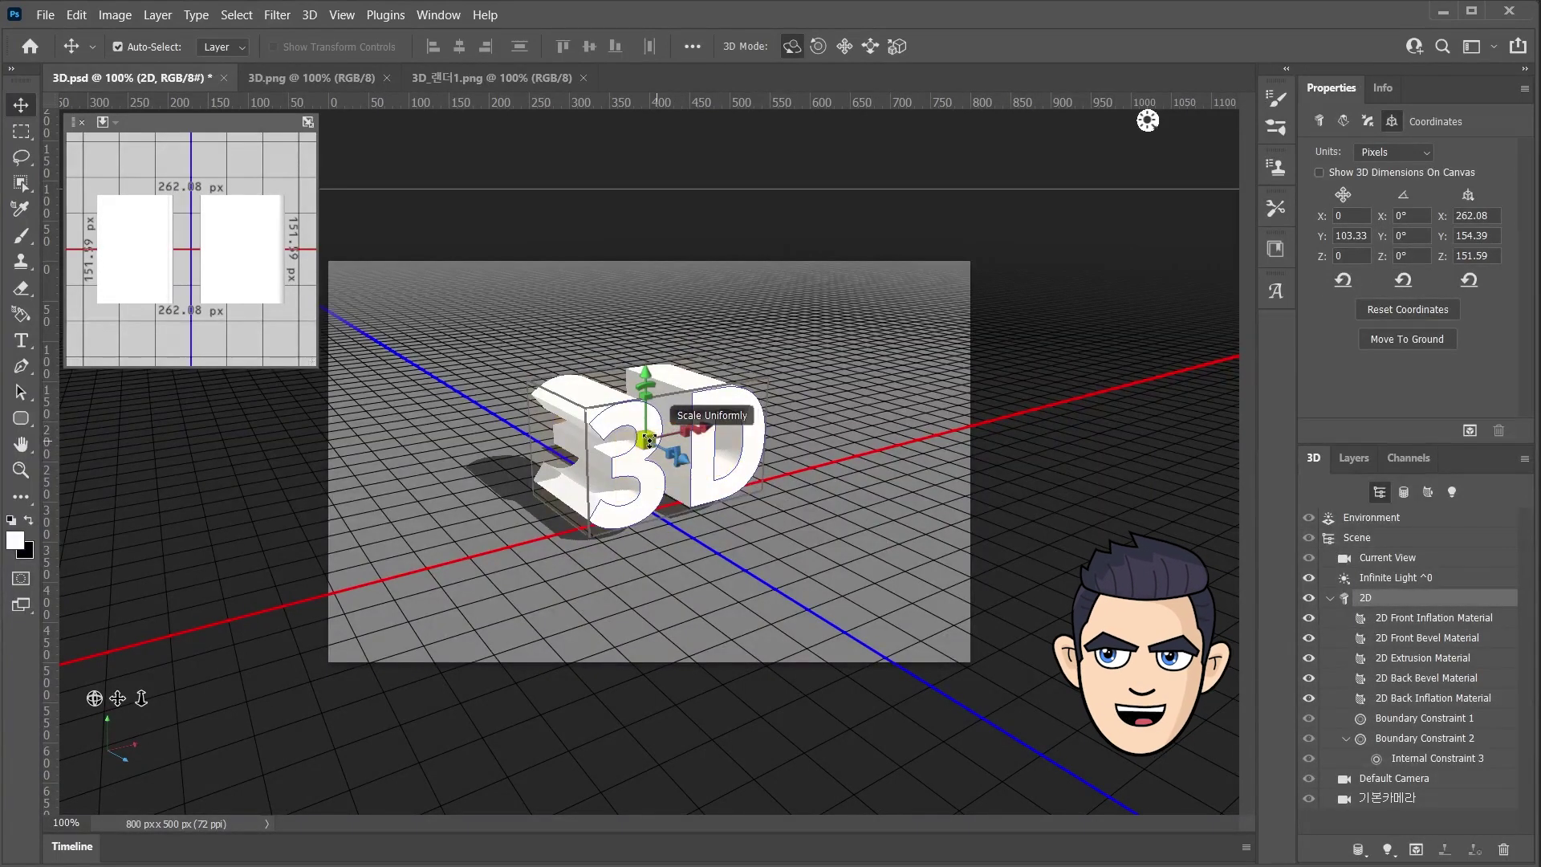
{"action": "left_click_drag", "start_coordinate": [647, 440], "coordinate": [688, 445]}
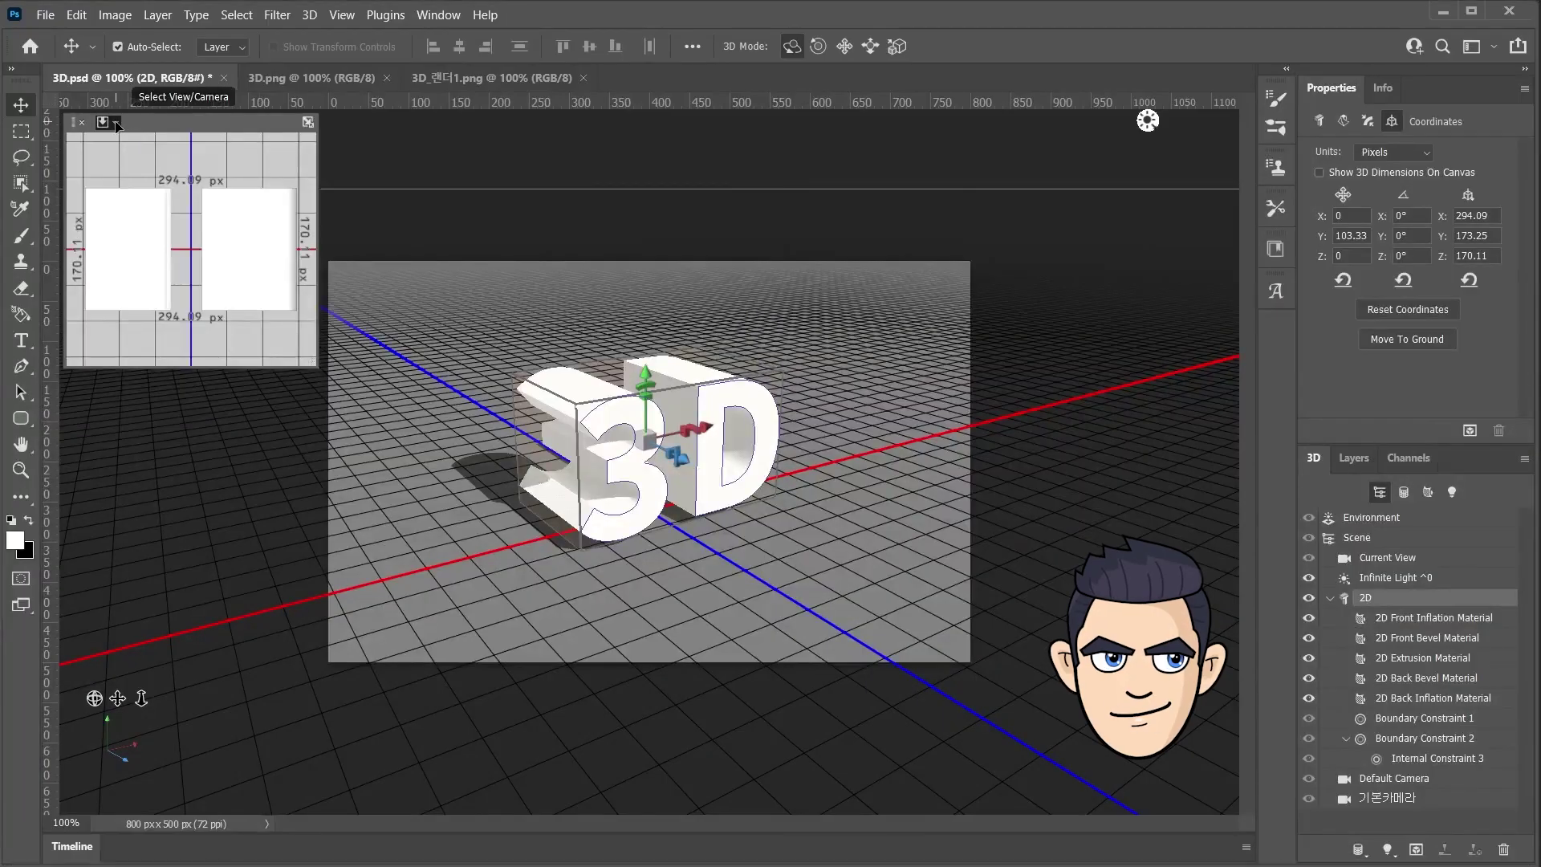
Set the secondary view to Front, raise the text slightly there, then restore the perspective main view.
{"action": "left_click", "coordinate": [118, 124]}
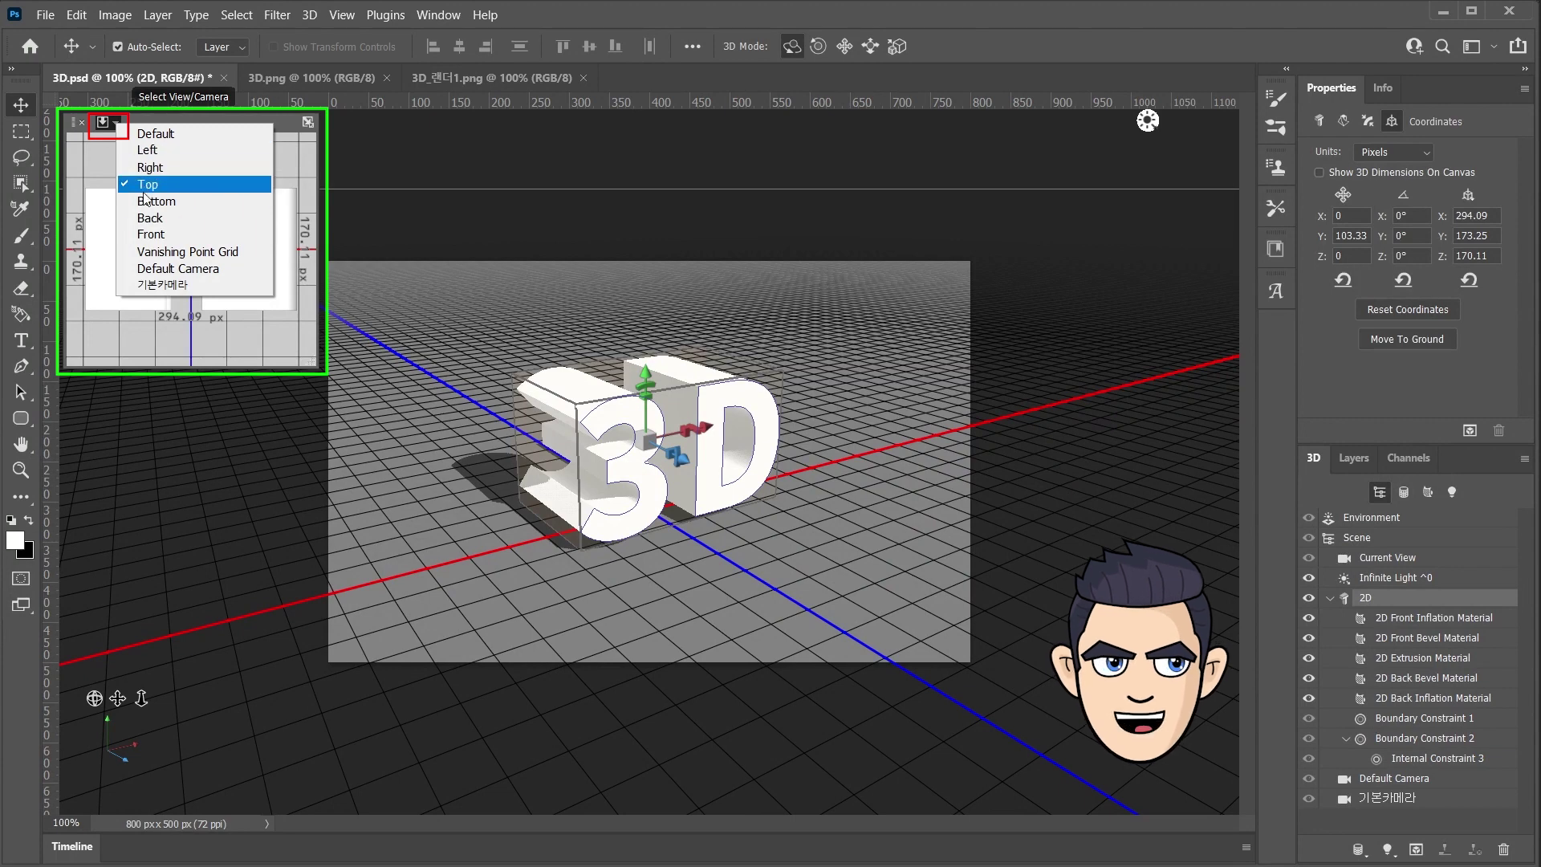
{"action": "left_click", "coordinate": [146, 234]}
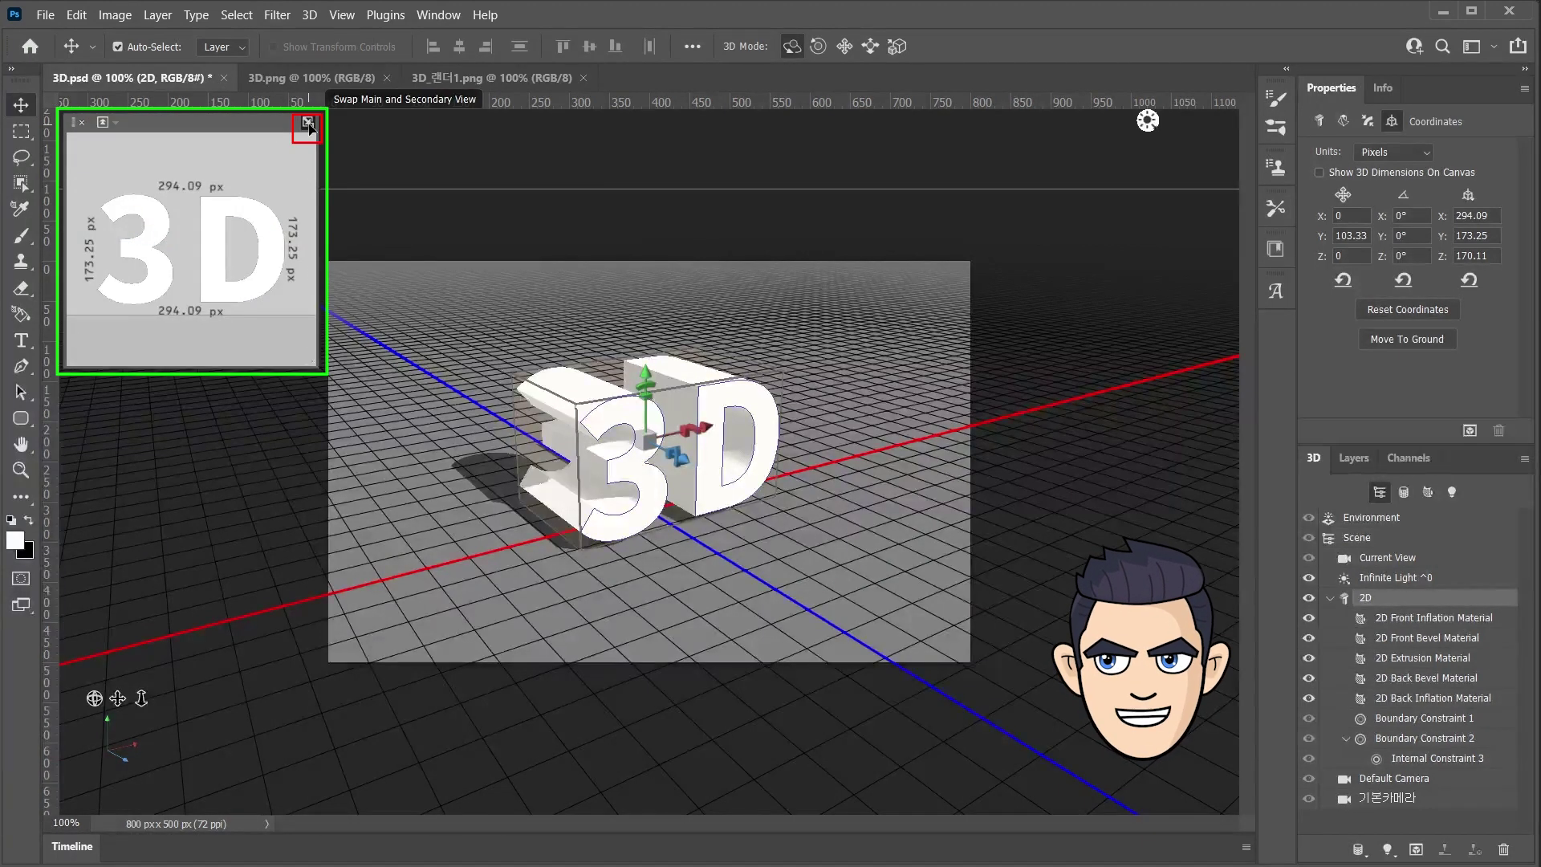
{"action": "left_click", "coordinate": [309, 123]}
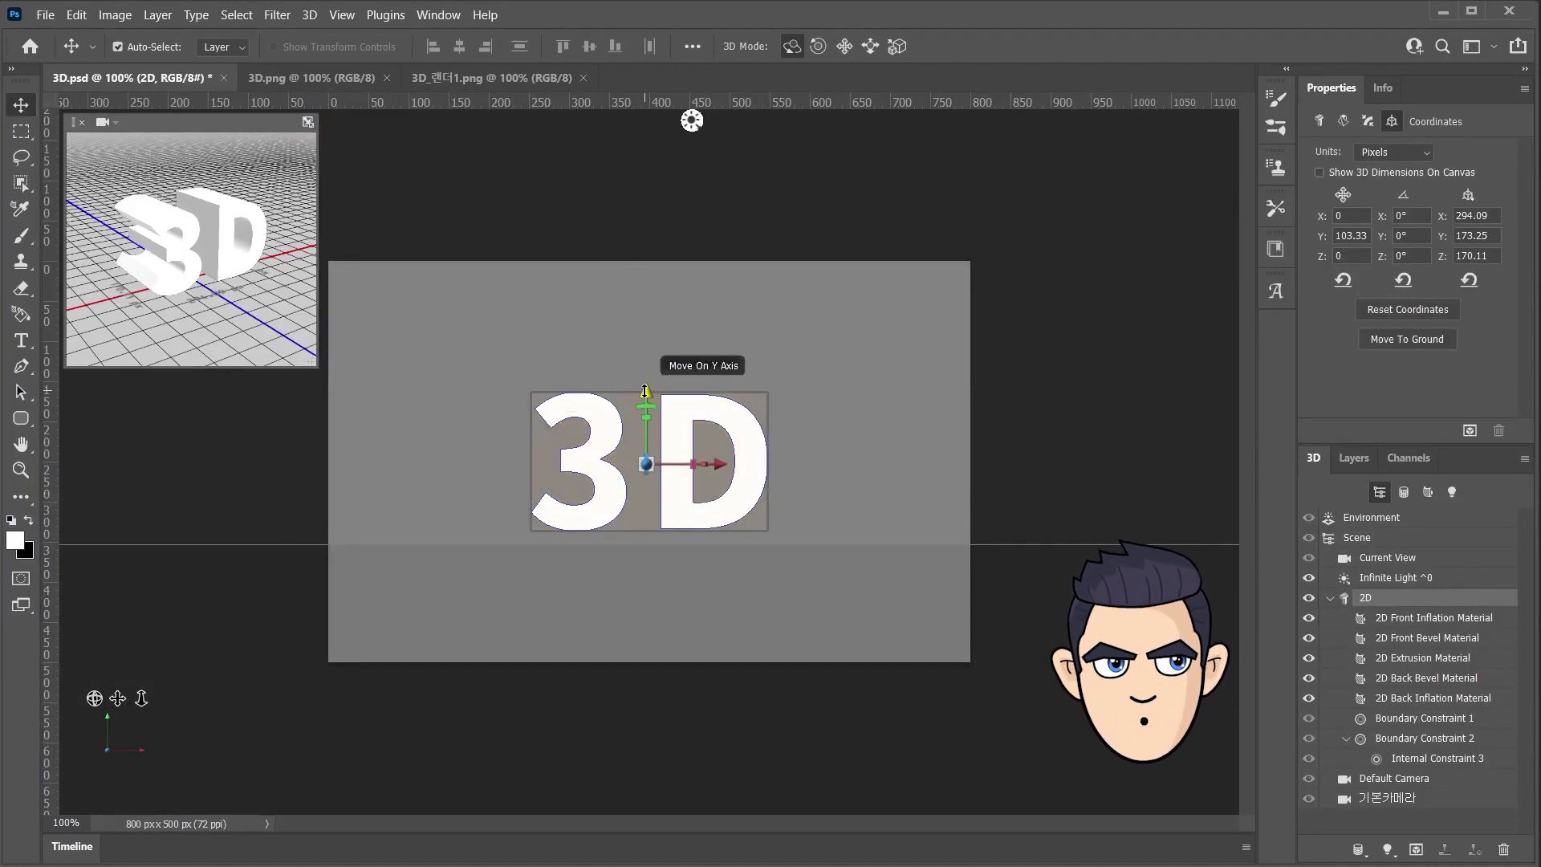
{"action": "left_click_drag", "start_coordinate": [644, 391], "coordinate": [651, 374]}
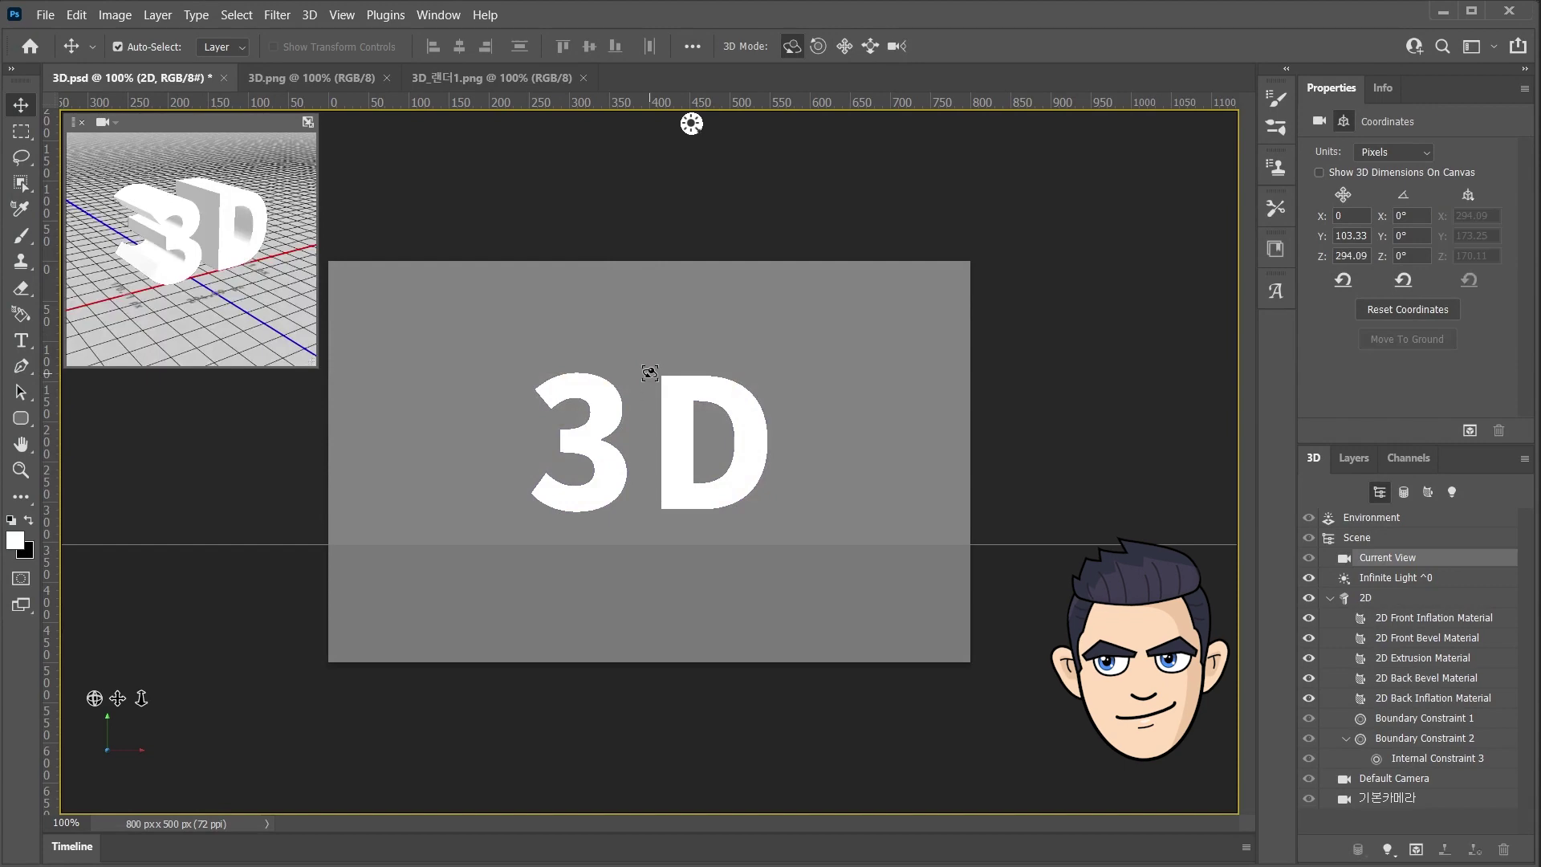
{"action": "left_click", "coordinate": [307, 123]}
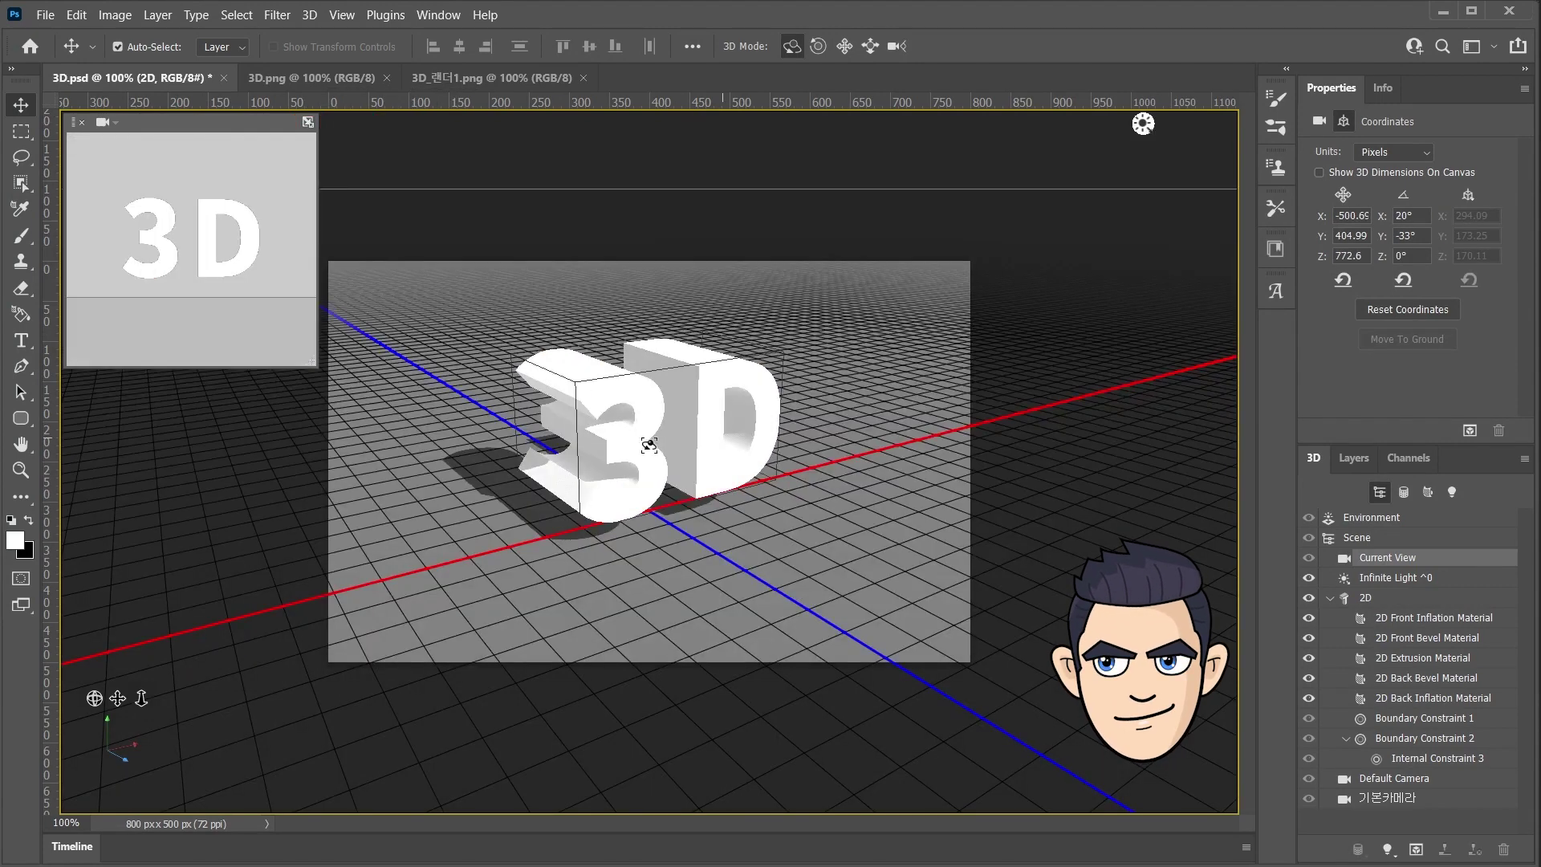
Keep Catch and Cast Shadows on for the text mesh and set Extrusion Depth to 110 px.
{"action": "left_click", "coordinate": [659, 393]}
{"action": "left_click", "coordinate": [1312, 123]}
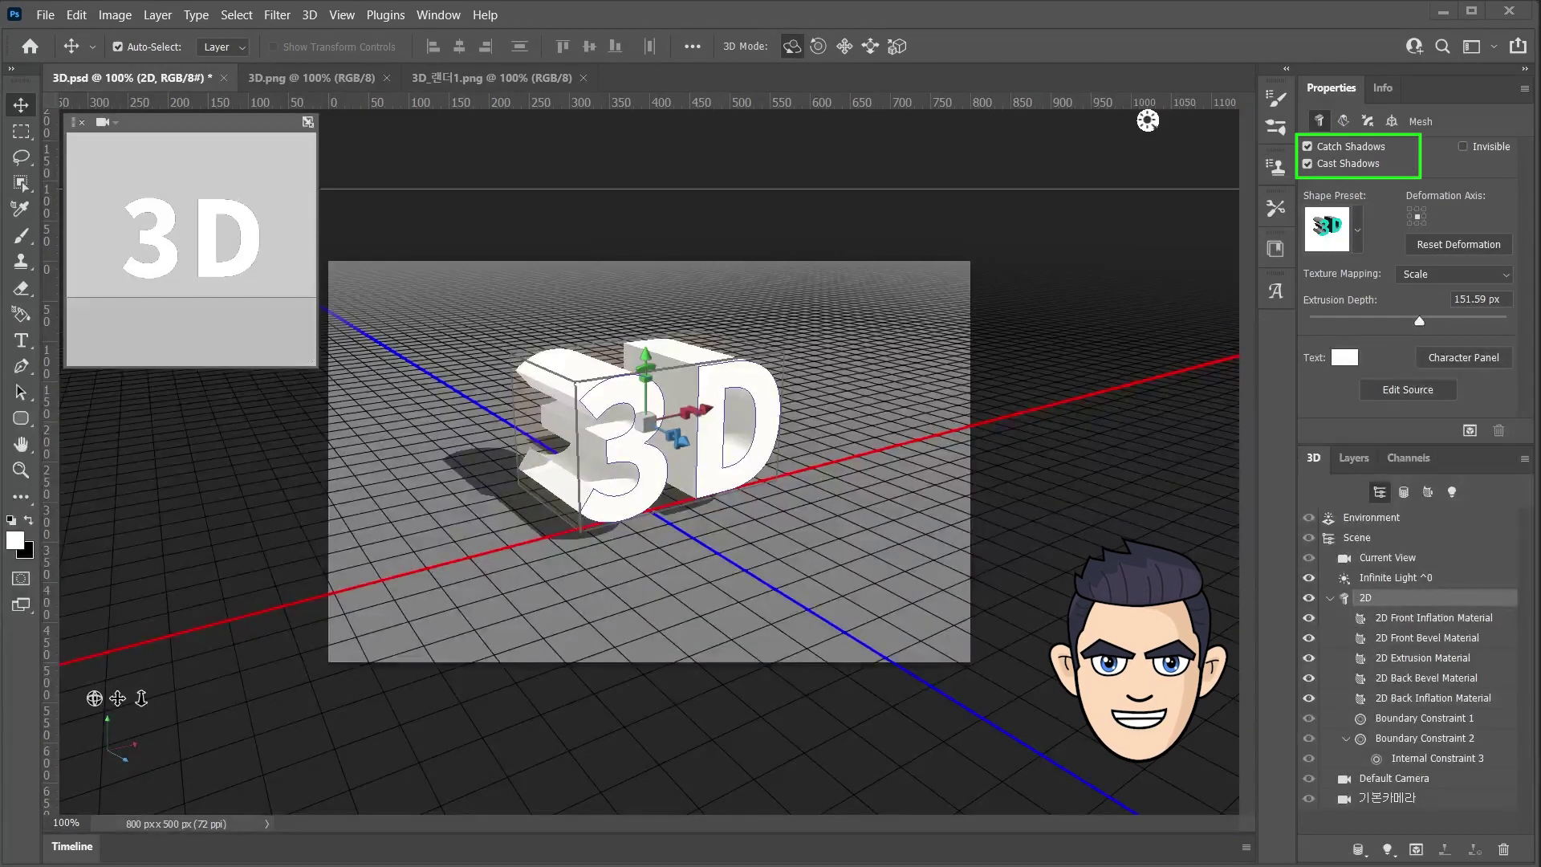
{"action": "left_click", "coordinate": [1308, 146]}
{"action": "left_click", "coordinate": [1309, 147]}
{"action": "left_click", "coordinate": [1308, 163]}
{"action": "left_click", "coordinate": [1308, 165]}
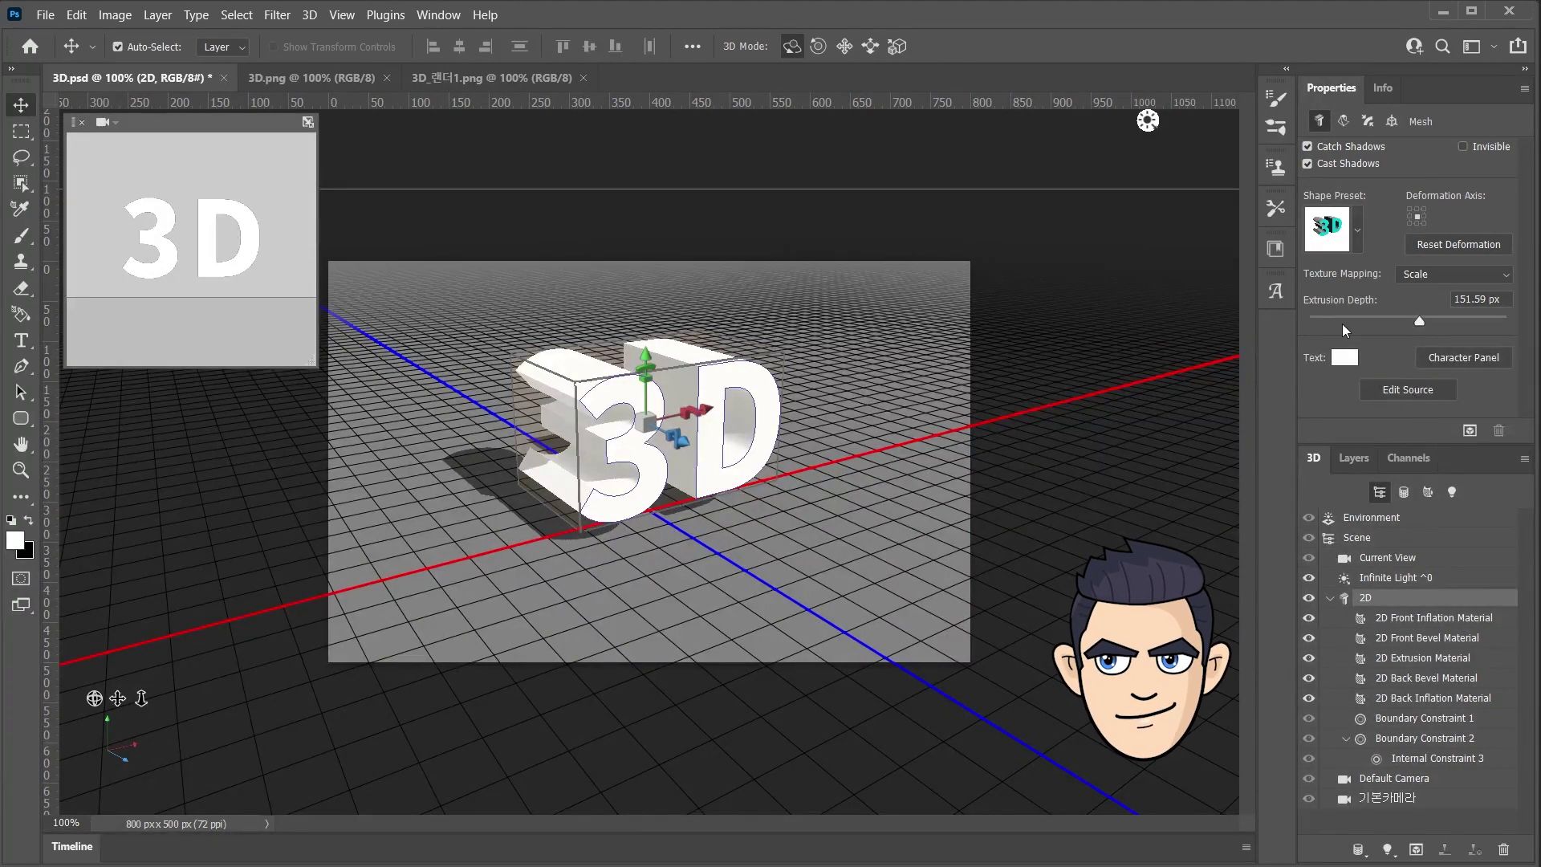
{"action": "left_click_drag", "start_coordinate": [1416, 320], "coordinate": [1408, 329]}
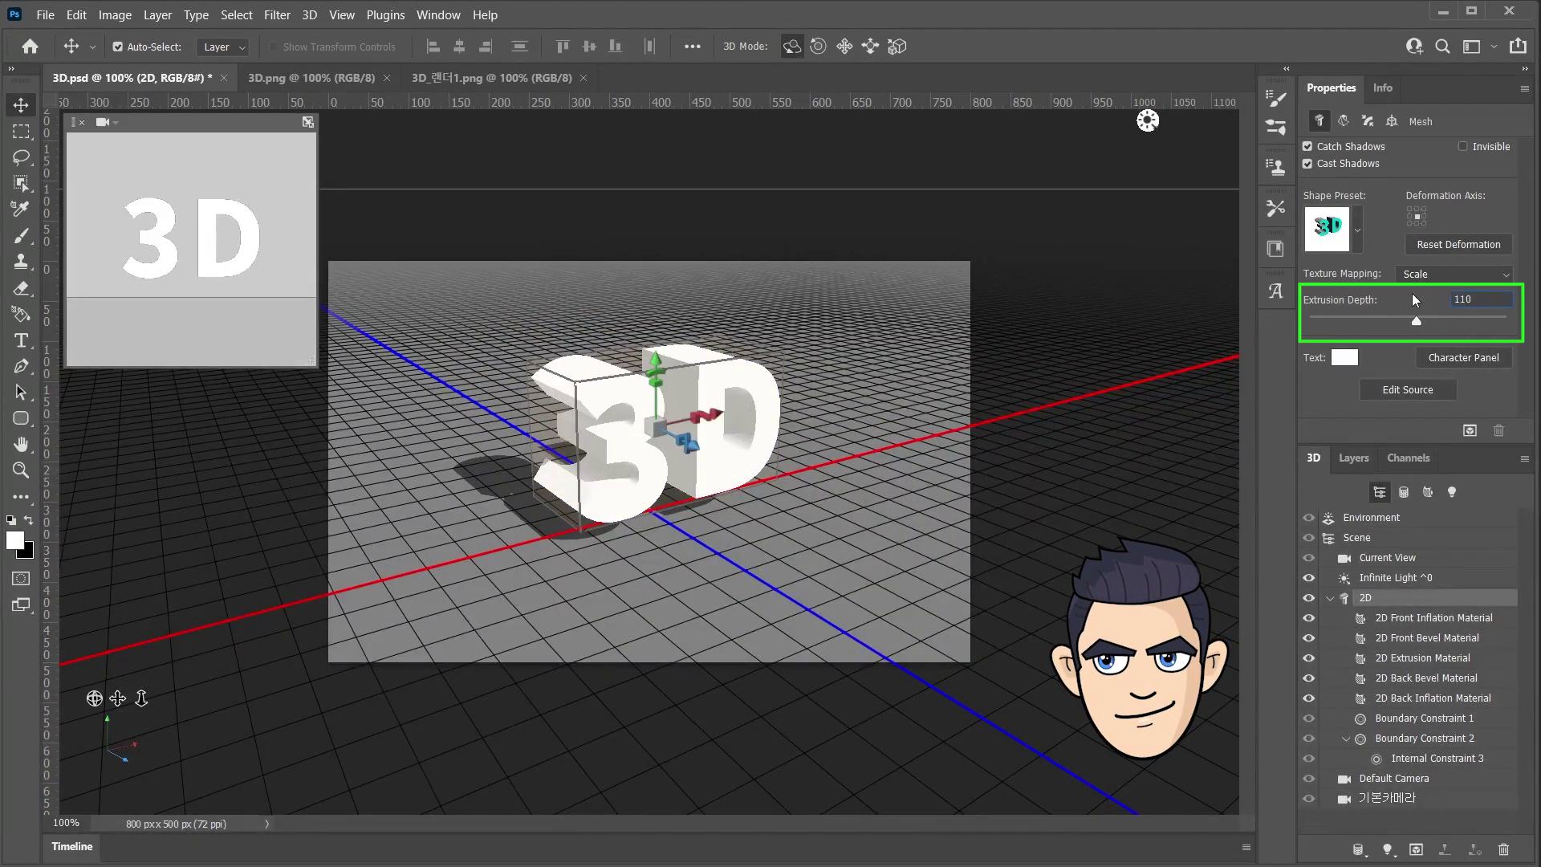
{"action": "left_click", "coordinate": [1432, 618]}
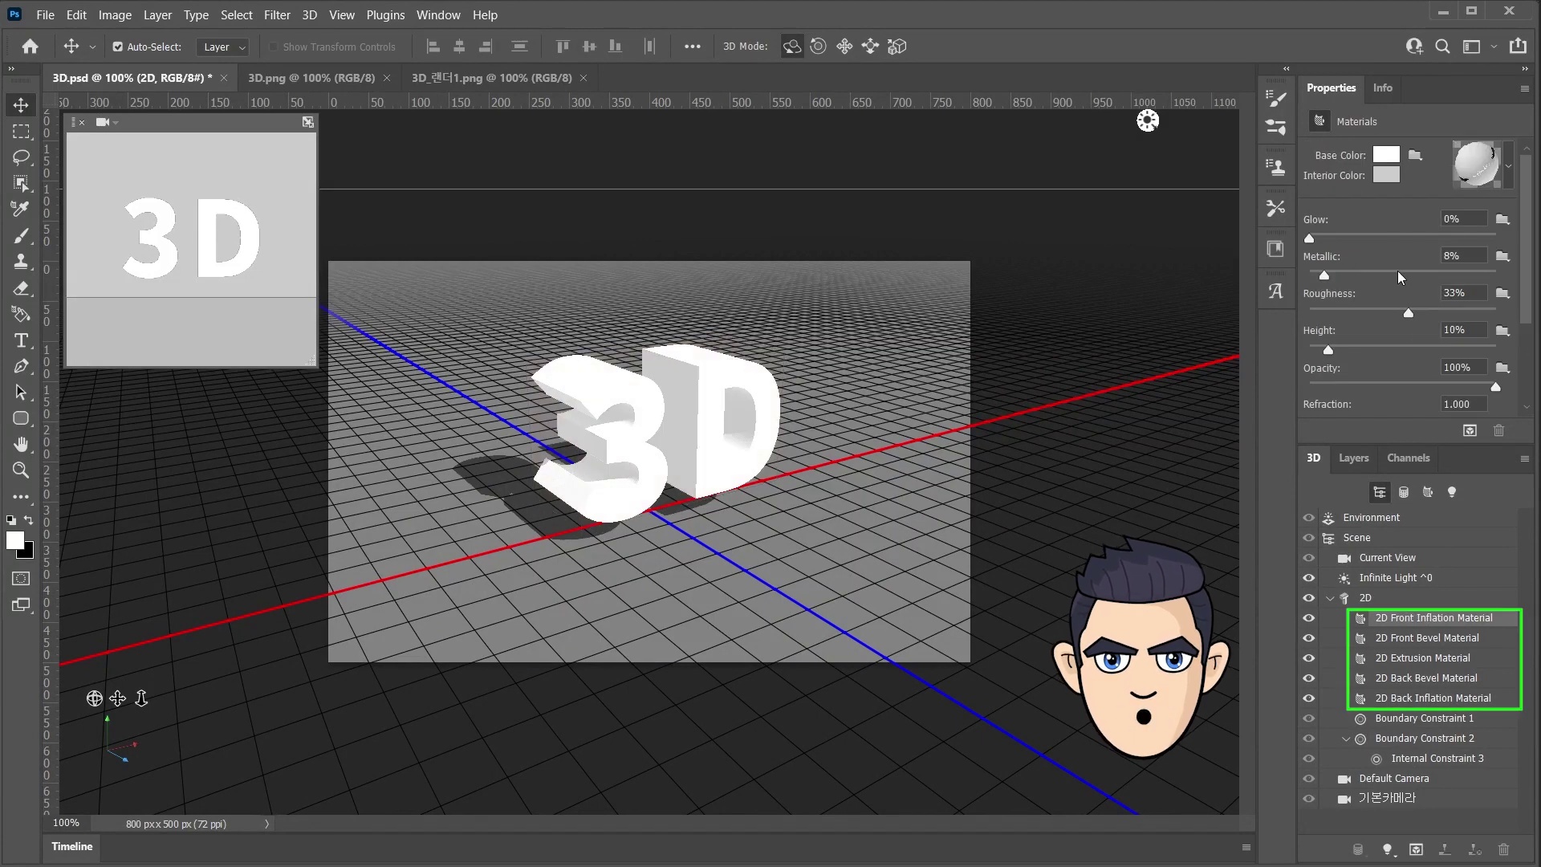
Confirm a grey base colour for the text's front face material.
{"action": "left_click", "coordinate": [1387, 154]}
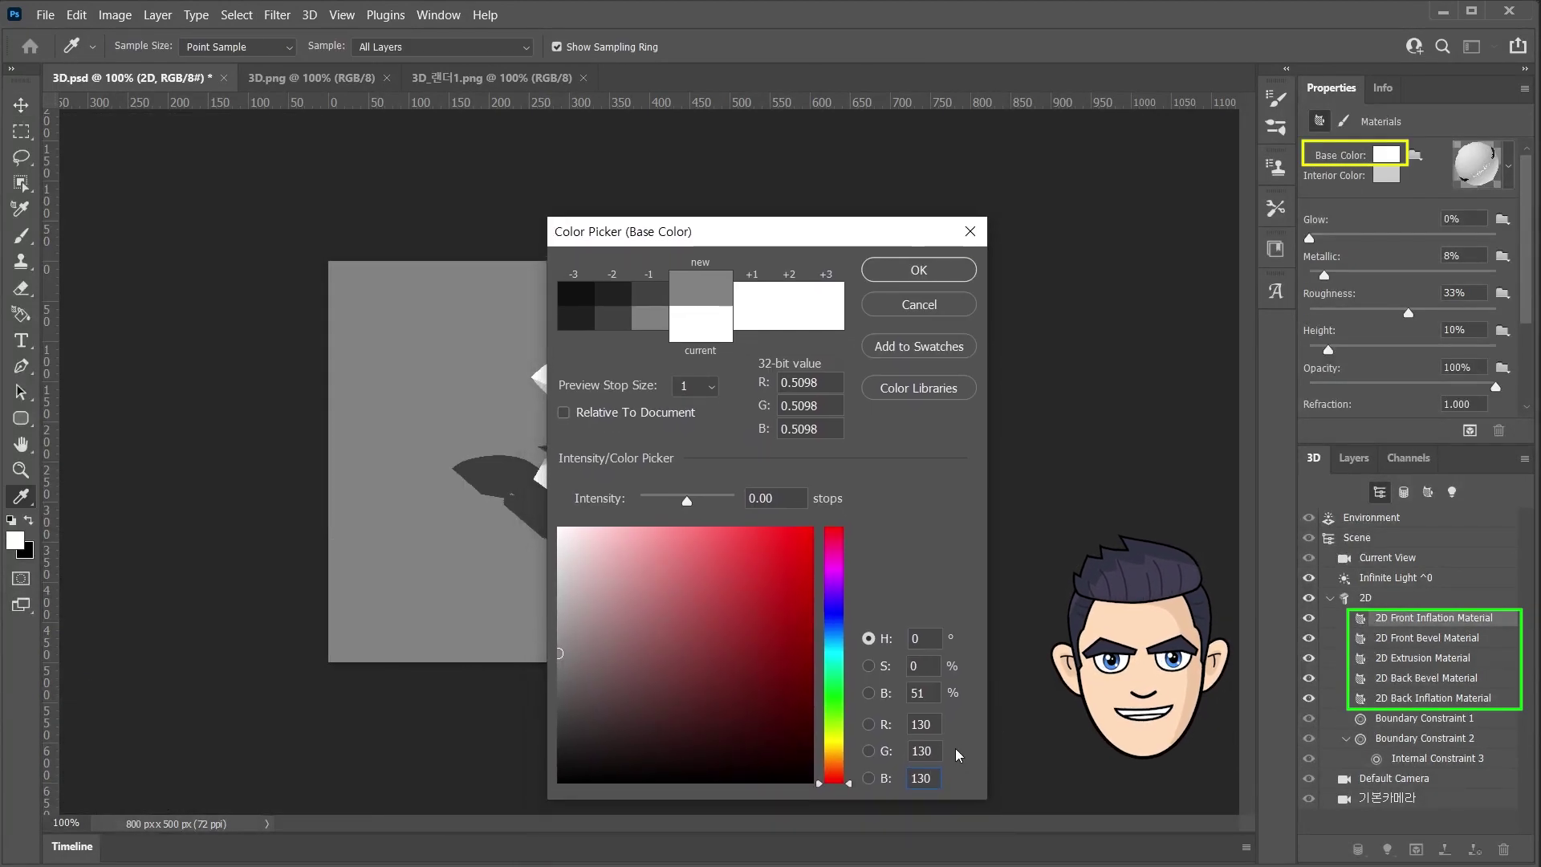
{"action": "left_click", "coordinate": [944, 273]}
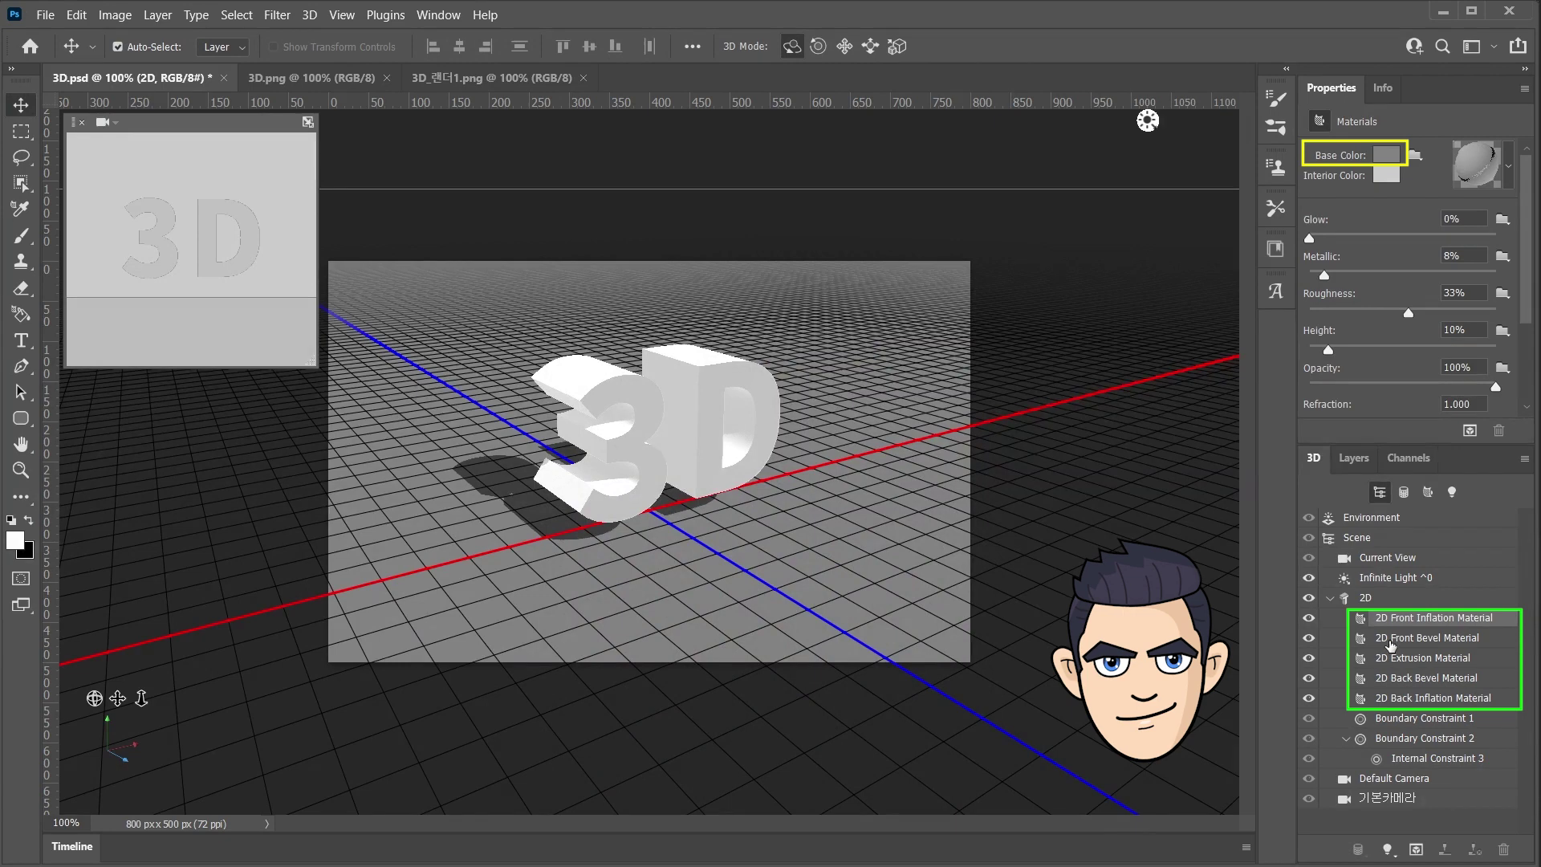
{"action": "left_click", "coordinate": [1392, 645]}
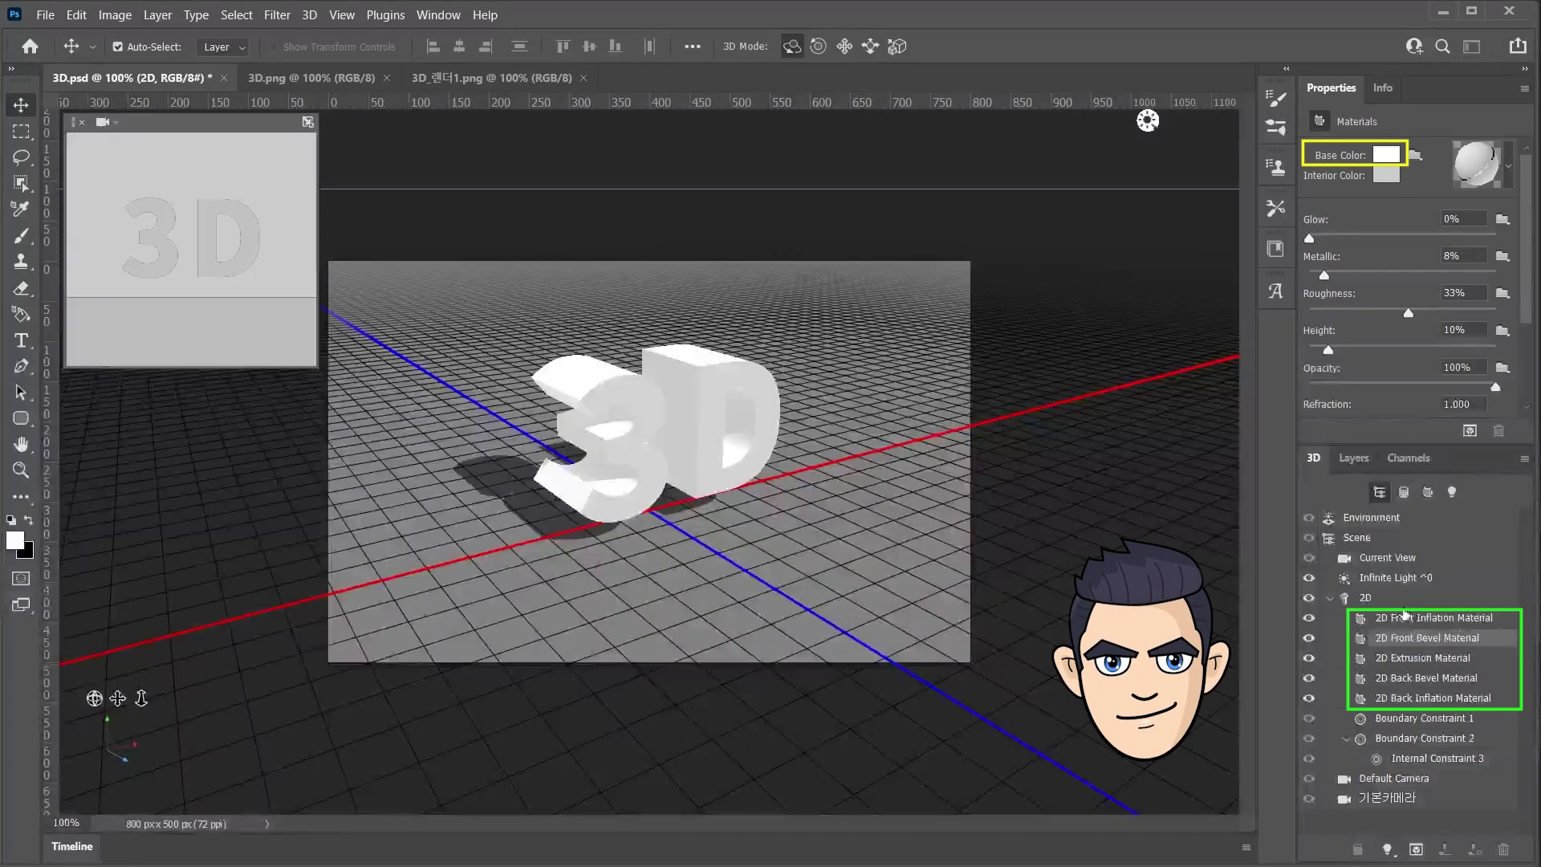
Set the 2D Extrusion Material base colour to blue with G 120 and B 200.
{"action": "left_click", "coordinate": [1423, 658]}
{"action": "left_click", "coordinate": [1386, 155]}
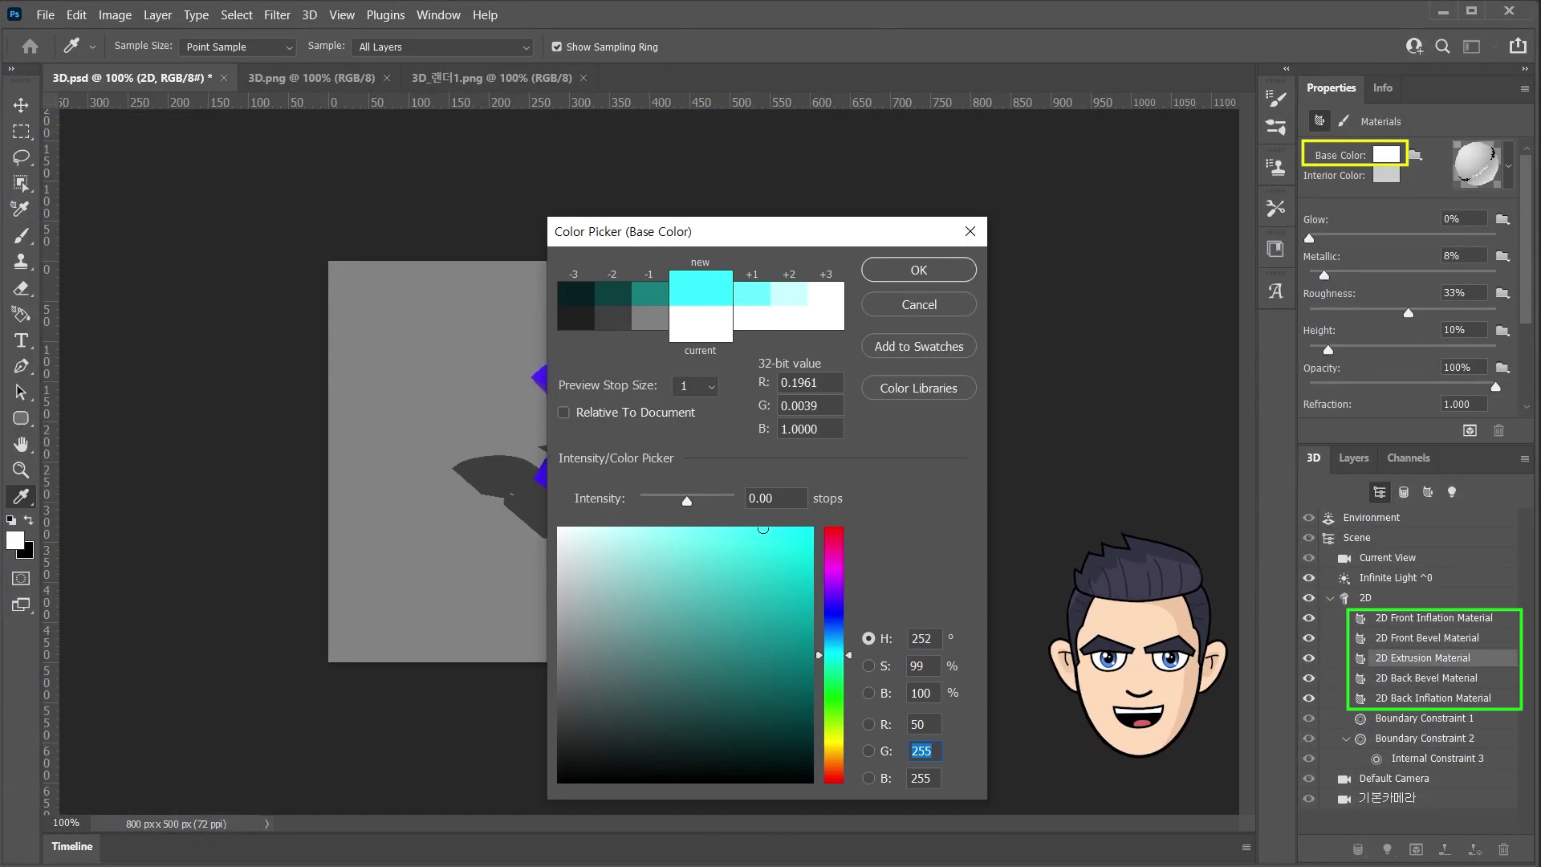
{"action": "type", "text": "120"}
{"action": "key", "text": "Tab"}
{"action": "type", "text": "200"}
{"action": "key", "text": "Return"}
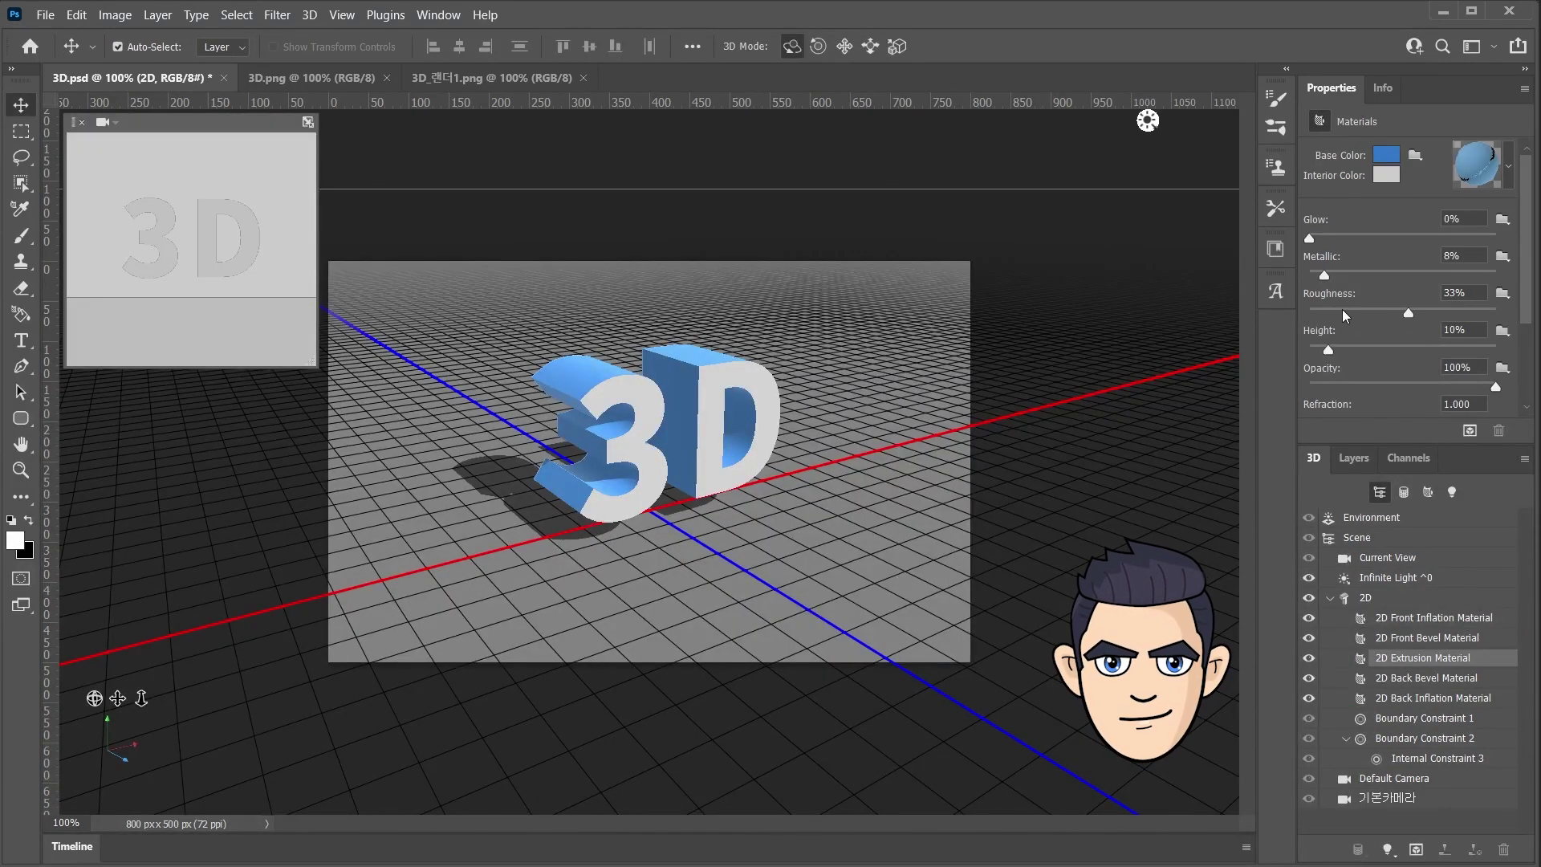
{"action": "left_click", "coordinate": [1366, 598]}
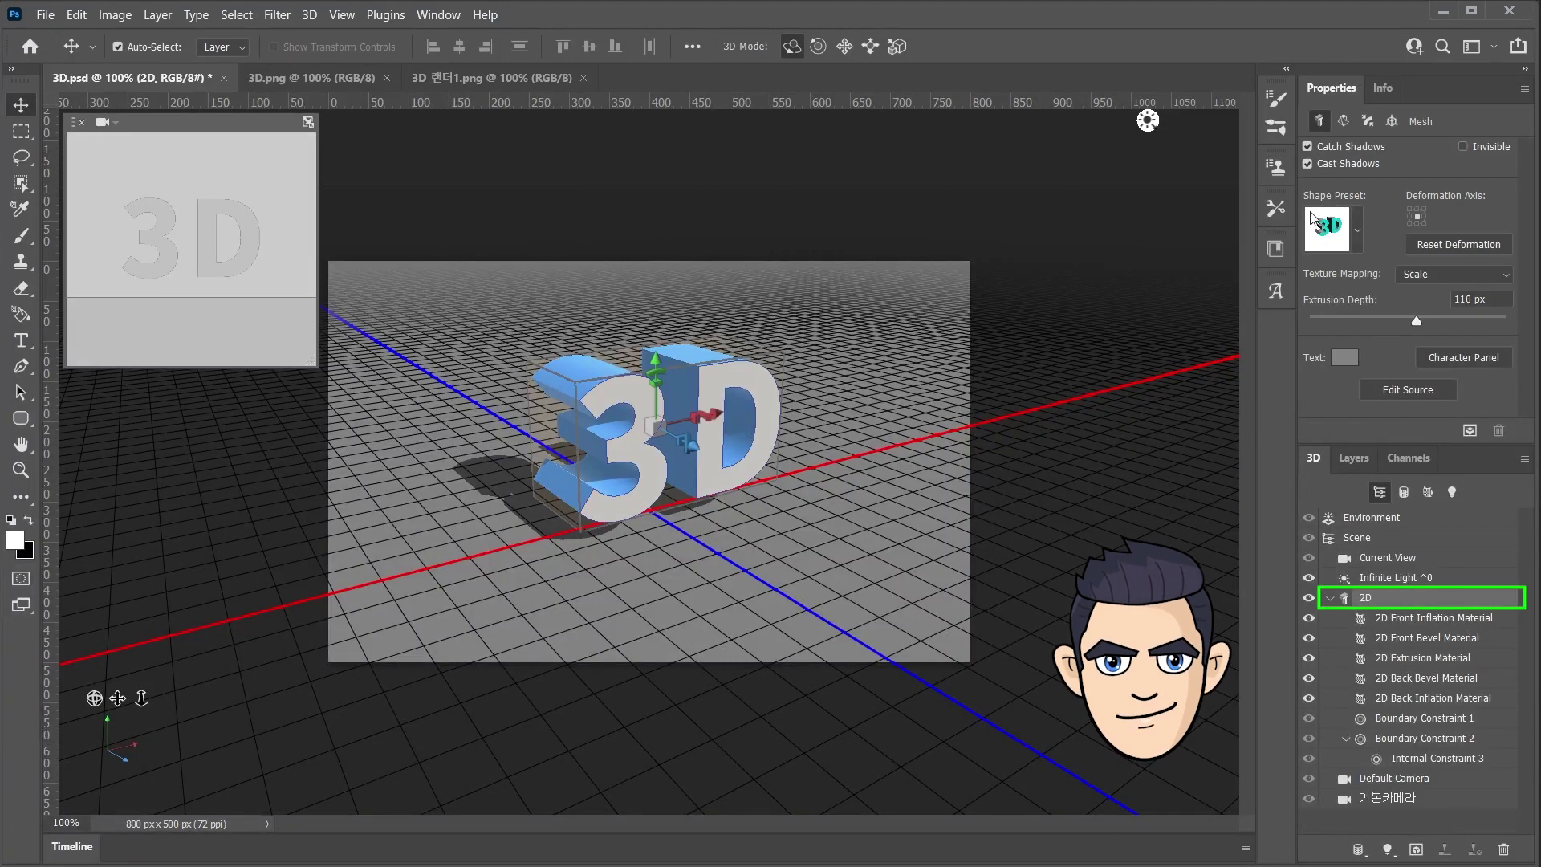
Apply a Bevel shape preset to the 3D text mesh.
{"action": "left_click", "coordinate": [1358, 231]}
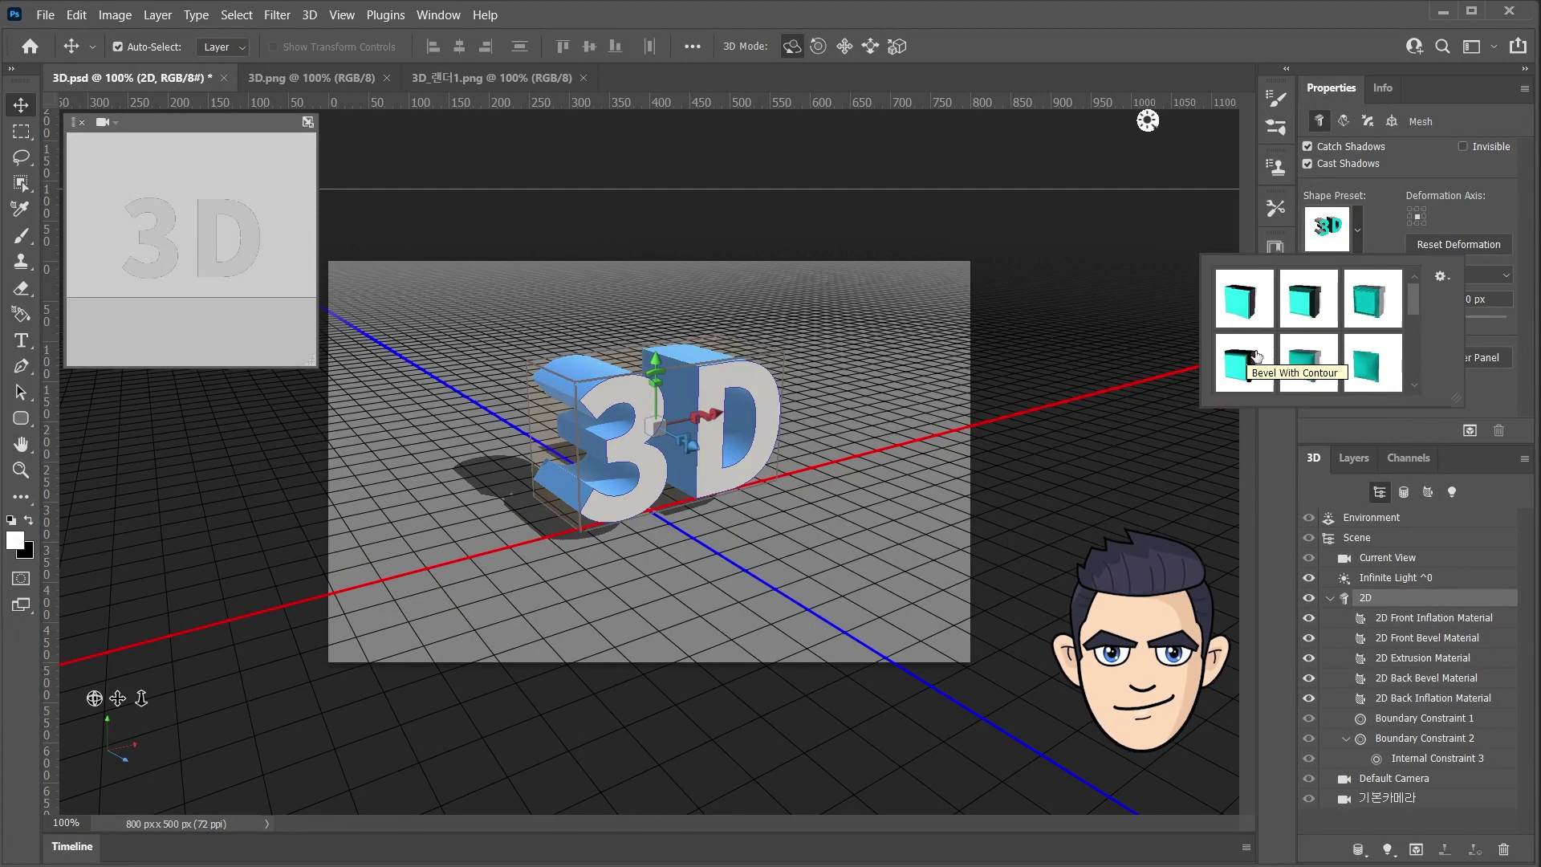
{"action": "left_click", "coordinate": [1304, 301]}
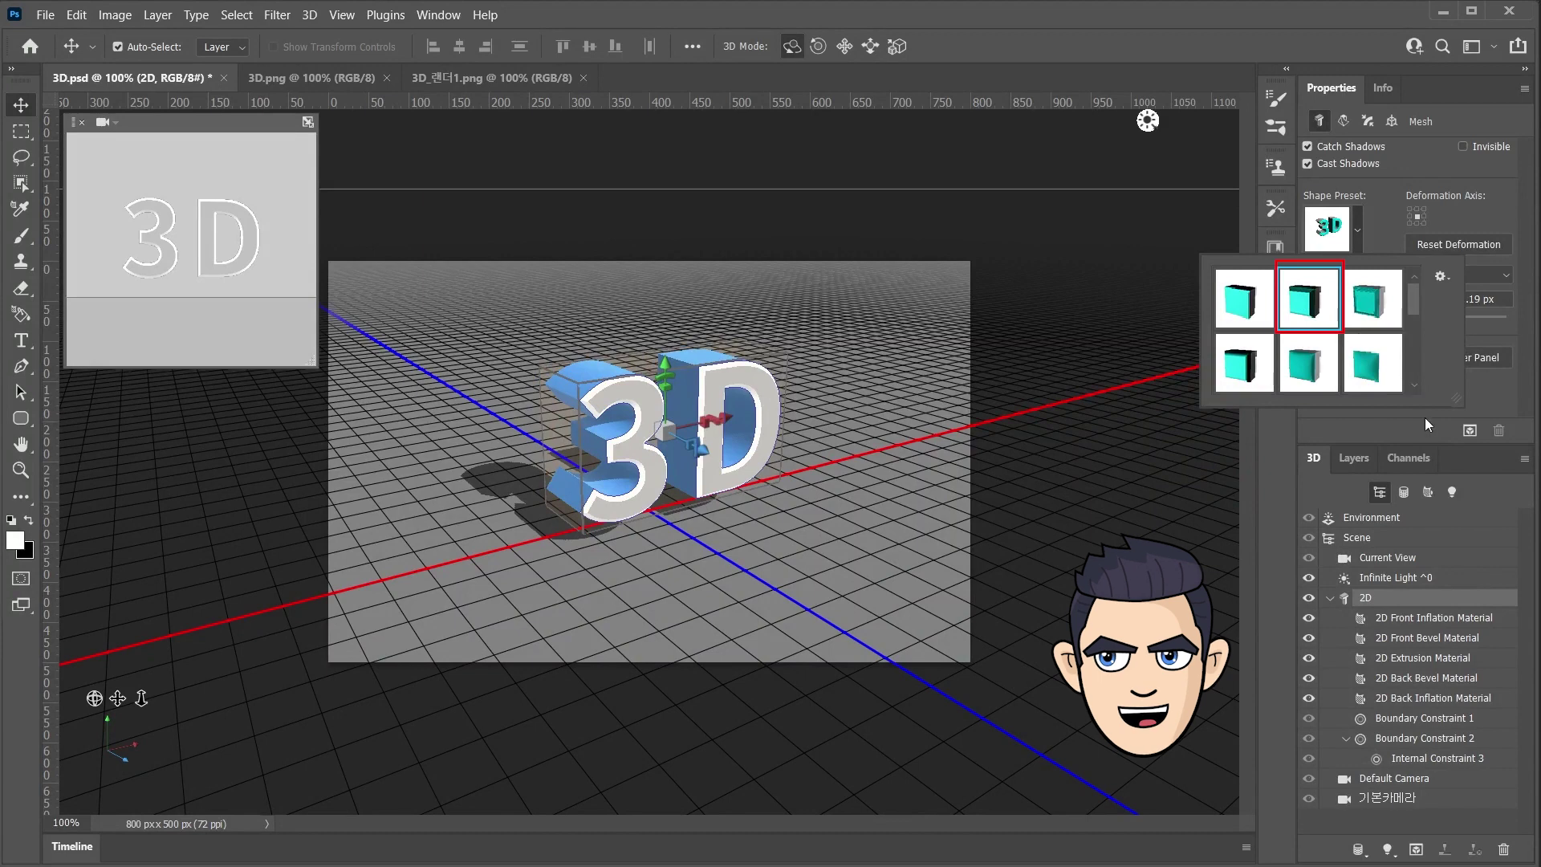
{"action": "left_click", "coordinate": [1492, 488]}
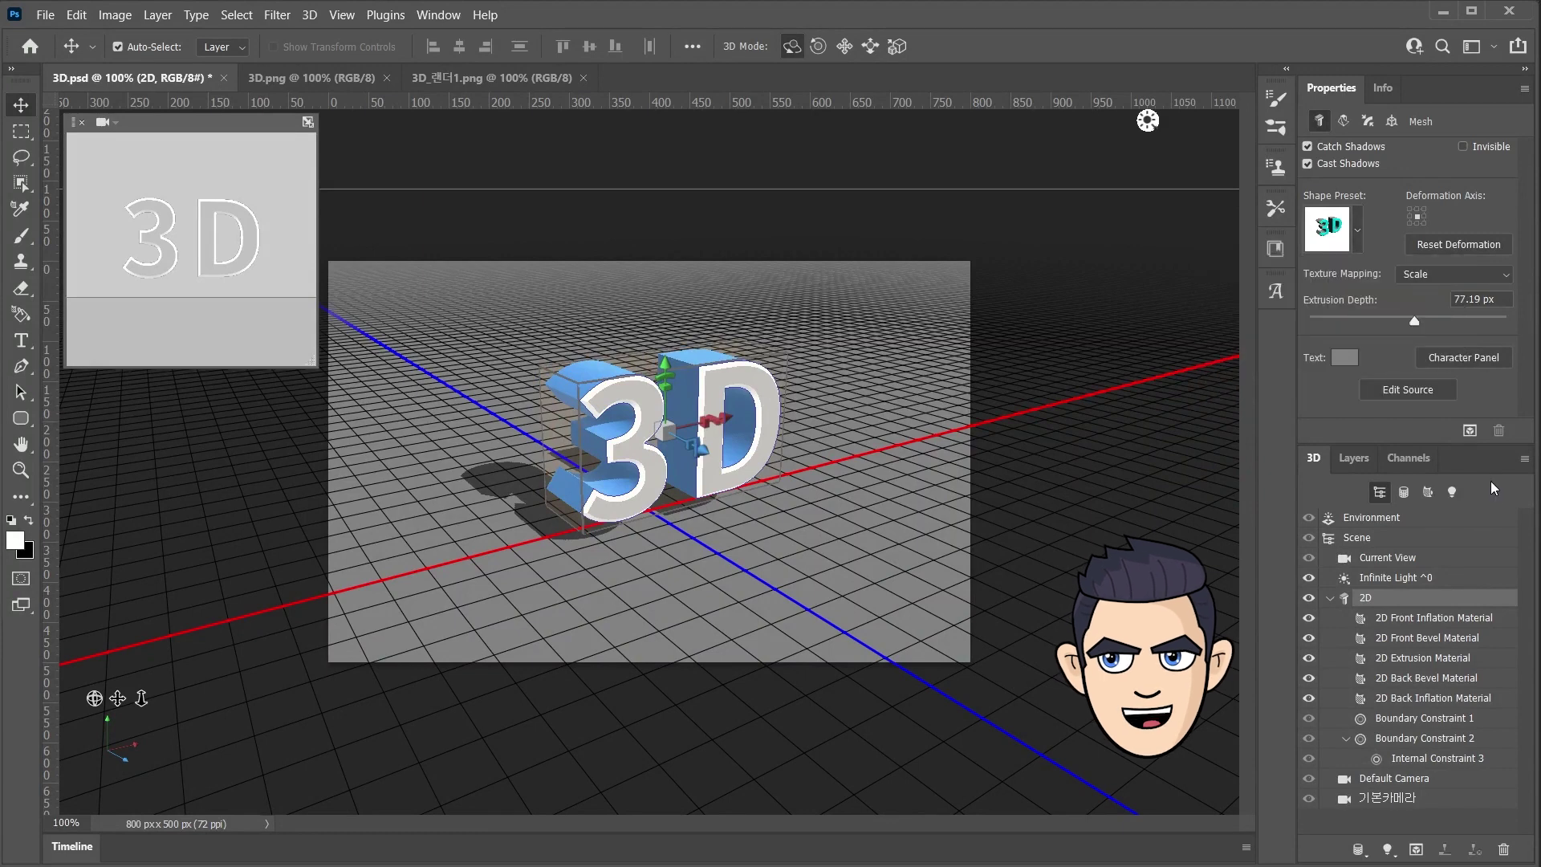
Set the Cap bevel width to 10% and inflation to a 25° angle at 15% strength.
{"action": "left_click", "coordinate": [1369, 122]}
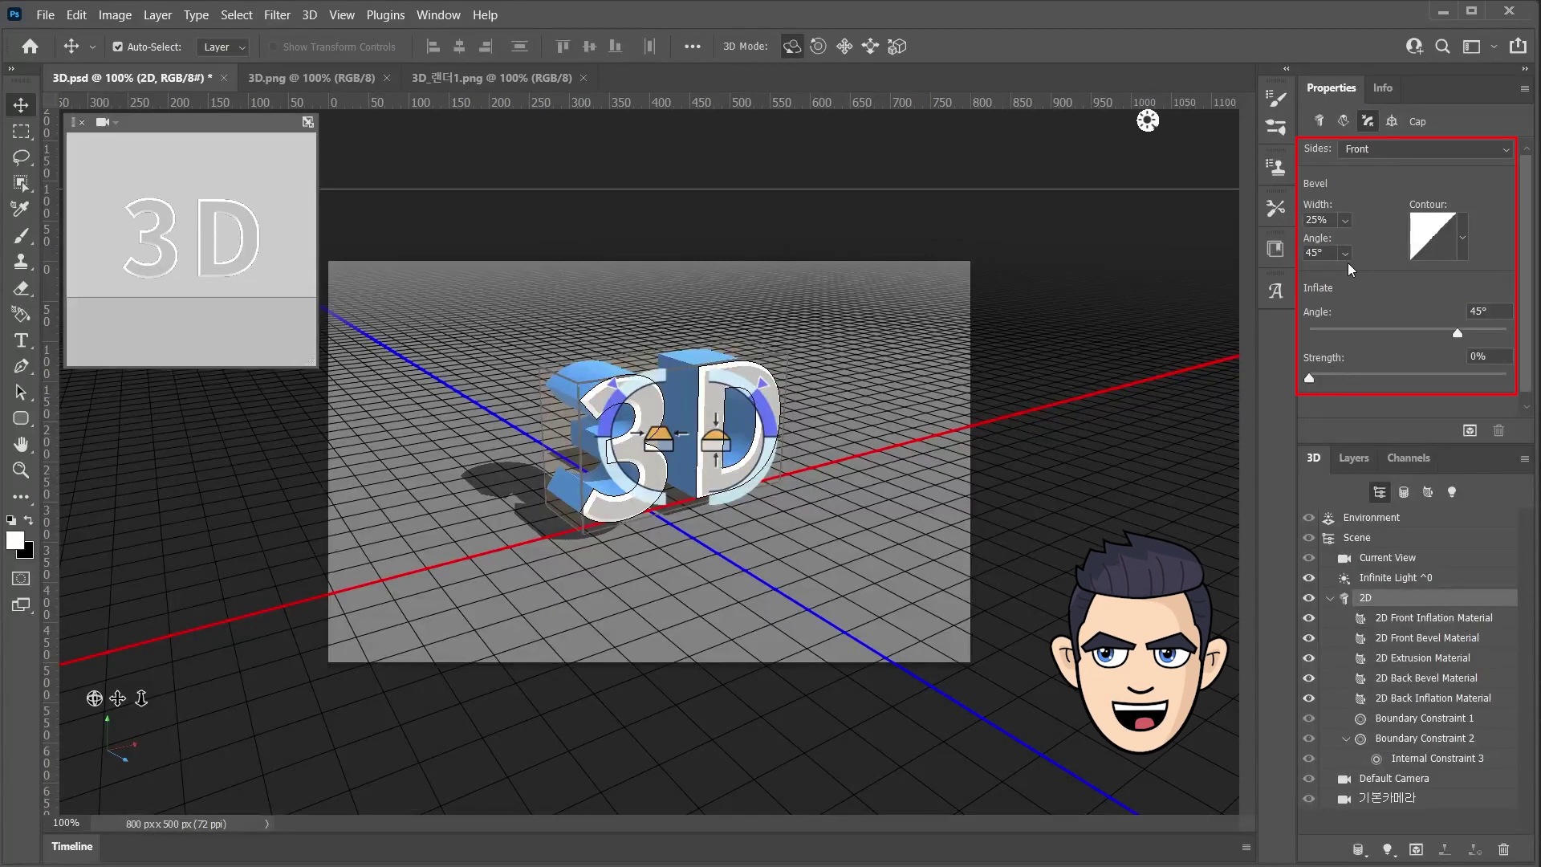
{"action": "type", "text": "10"}
{"action": "key", "text": "Return"}
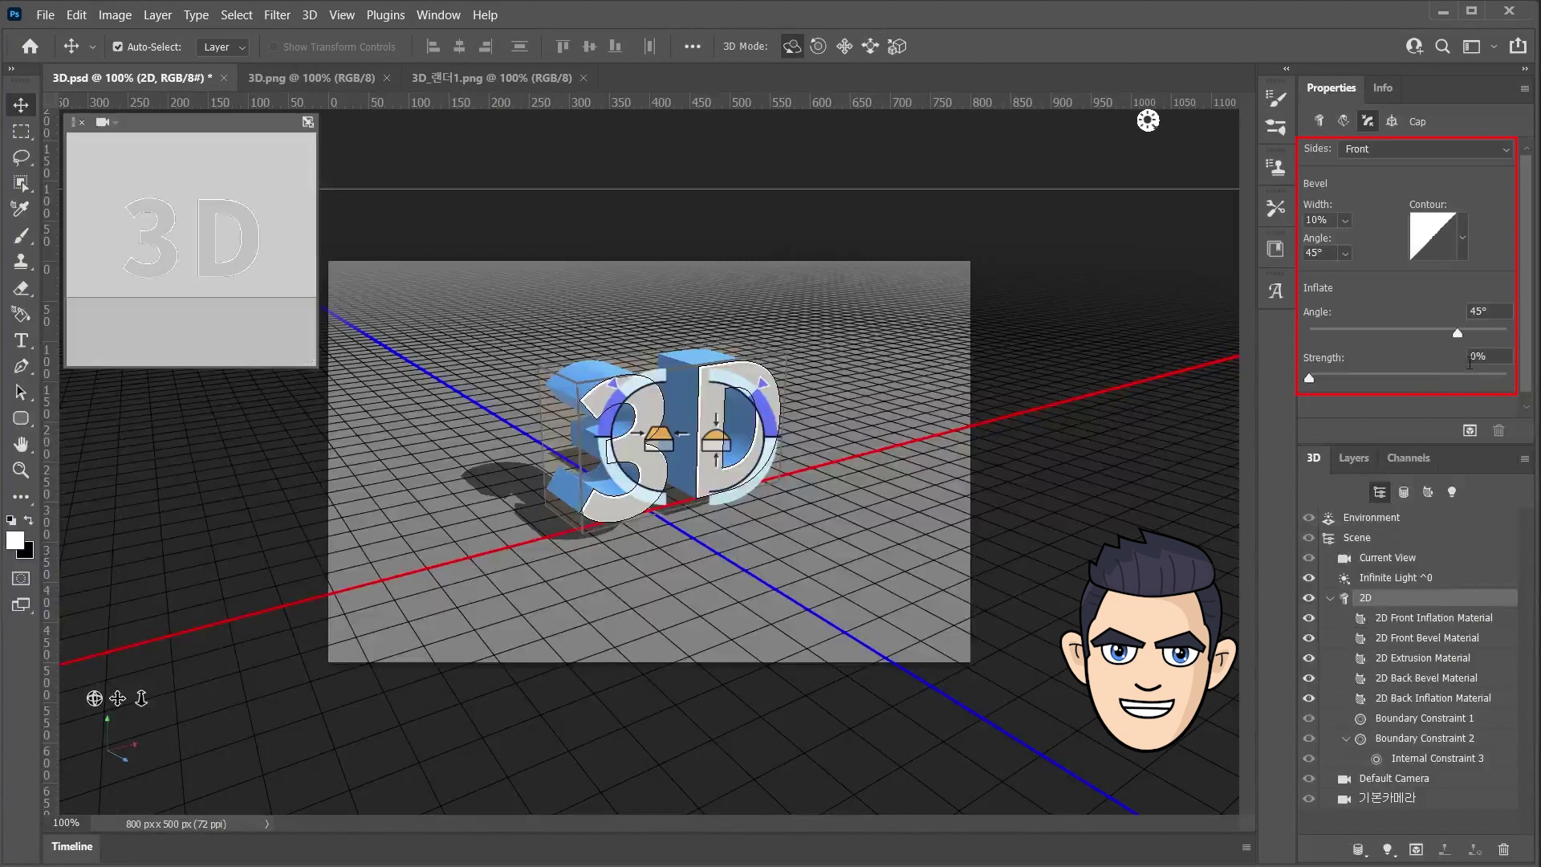
{"action": "type", "text": "25"}
{"action": "left_click", "coordinate": [1492, 356]}
{"action": "type", "text": "15"}
Orbit the camera to inspect the text, then switch back to the 기본카메라 camera.
{"action": "left_click_drag", "start_coordinate": [142, 697], "coordinate": [94, 697]}
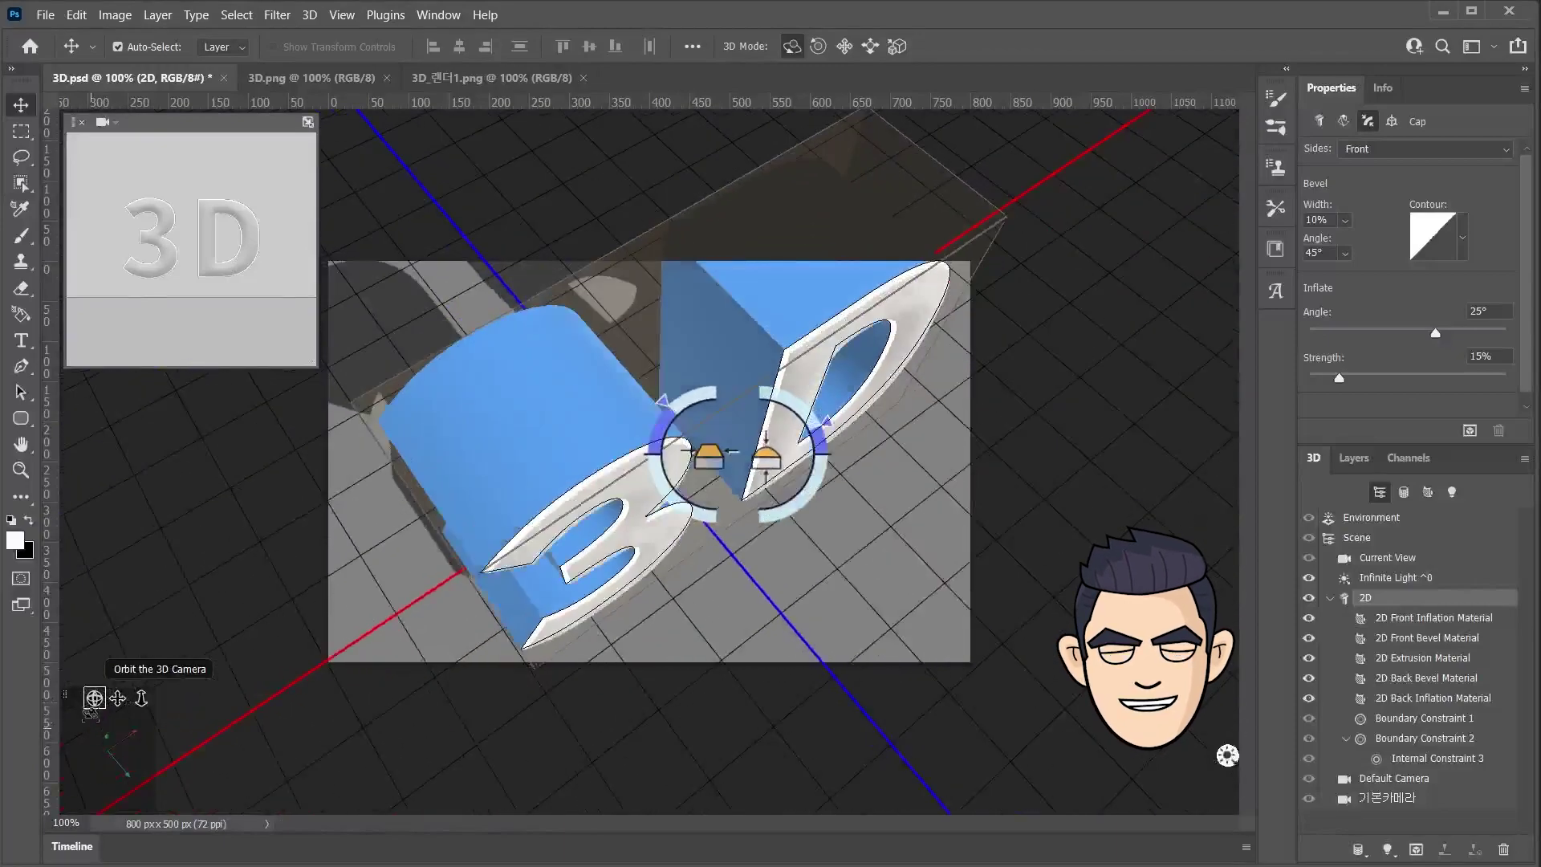
{"action": "left_click_drag", "start_coordinate": [94, 698], "coordinate": [94, 698]}
{"action": "left_click", "coordinate": [1381, 799]}
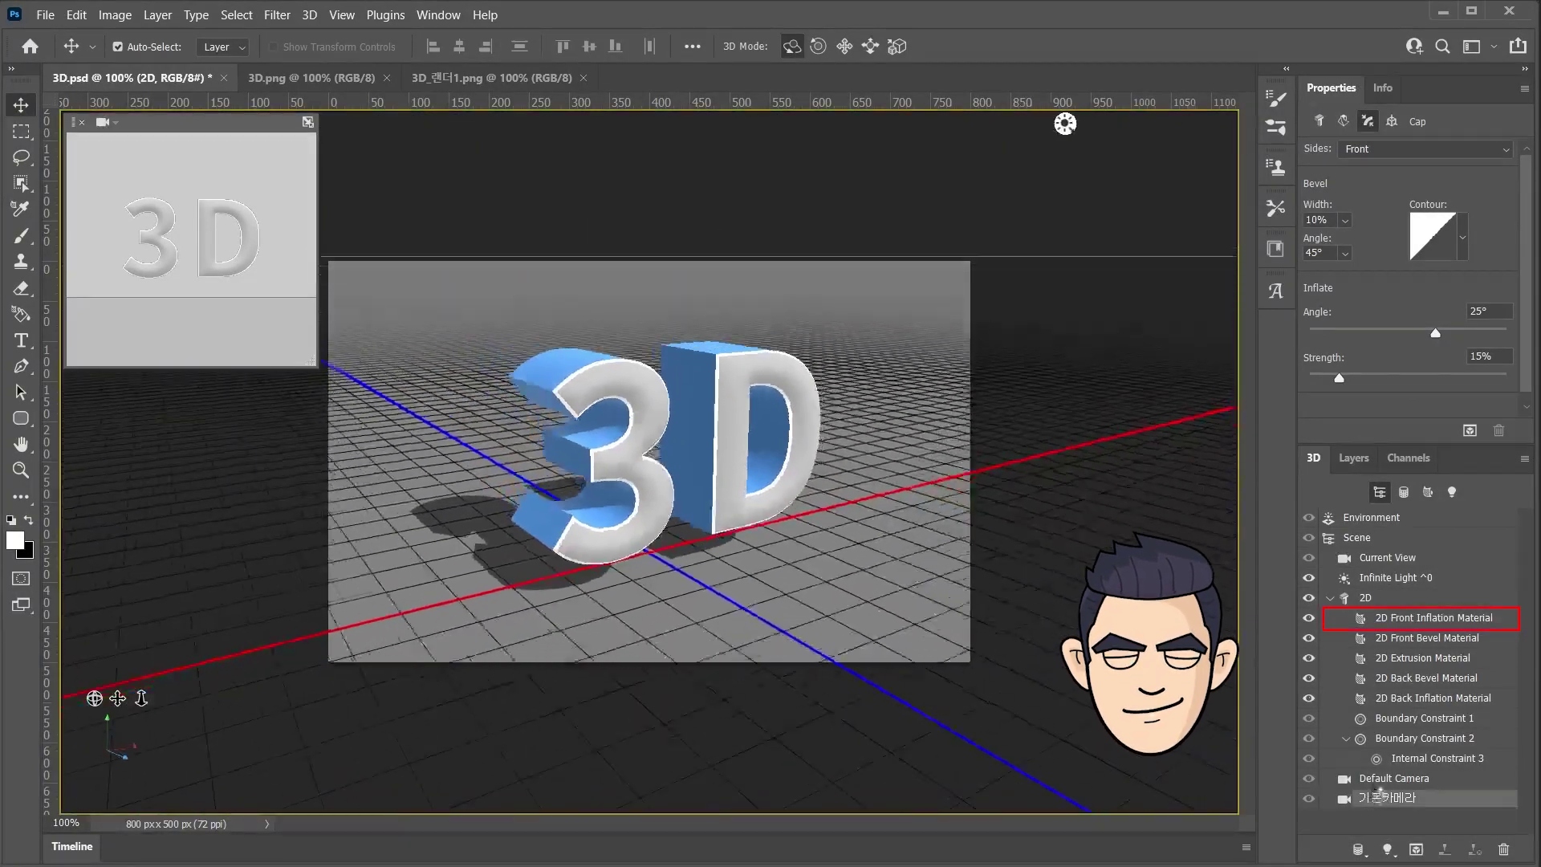
Set the front face material's Metallic to 75%.
{"action": "left_click", "coordinate": [1412, 618]}
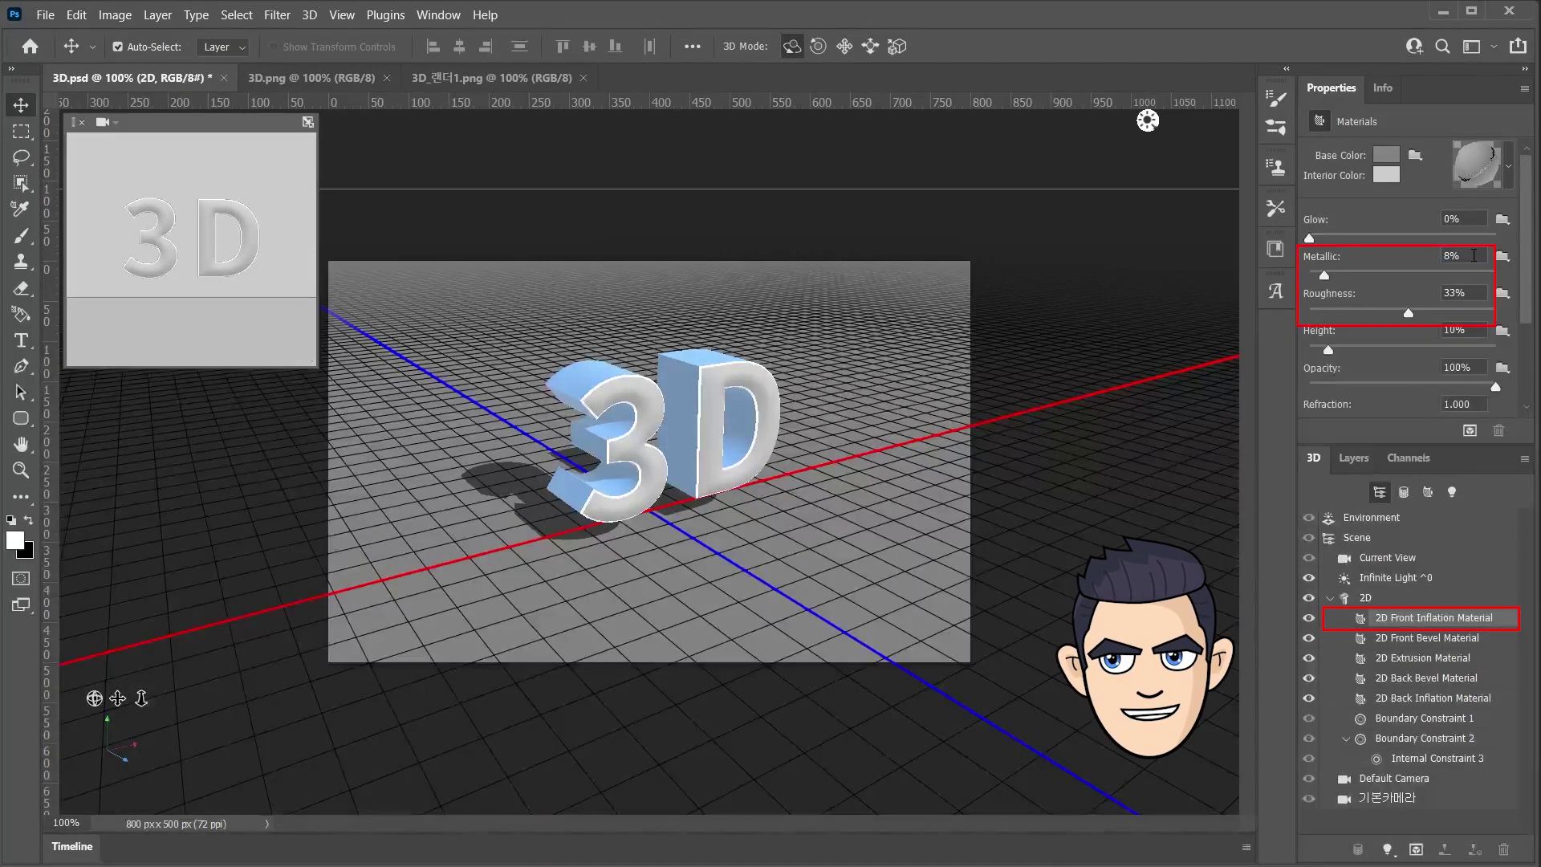
{"action": "type", "text": "5"}
{"action": "key", "text": "Return"}
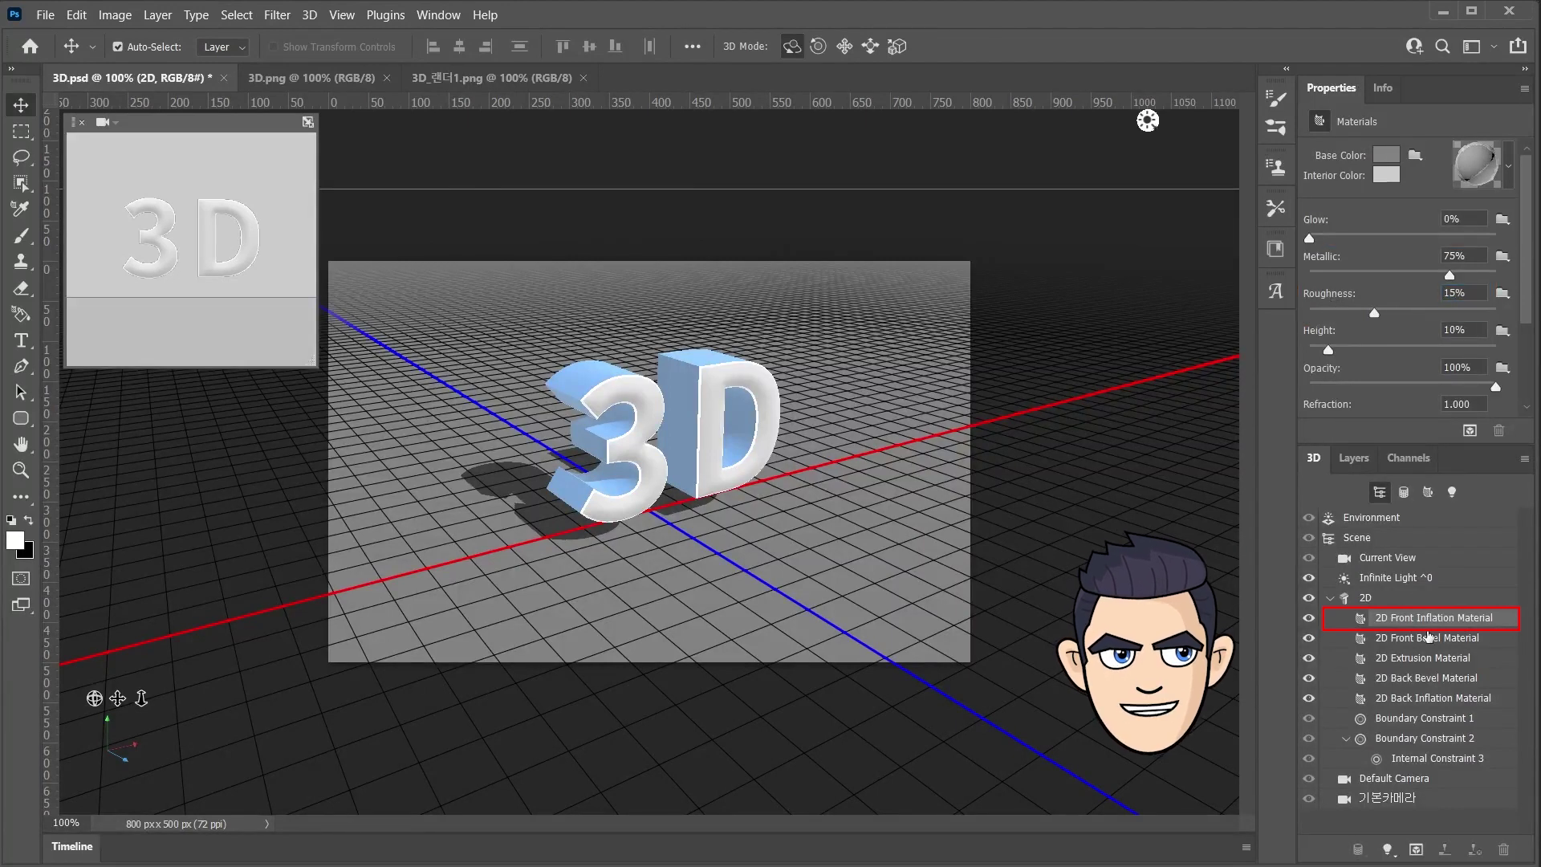
Give the 2D Extrusion Material 75% Metallic and 15% Roughness.
{"action": "left_click", "coordinate": [1427, 638]}
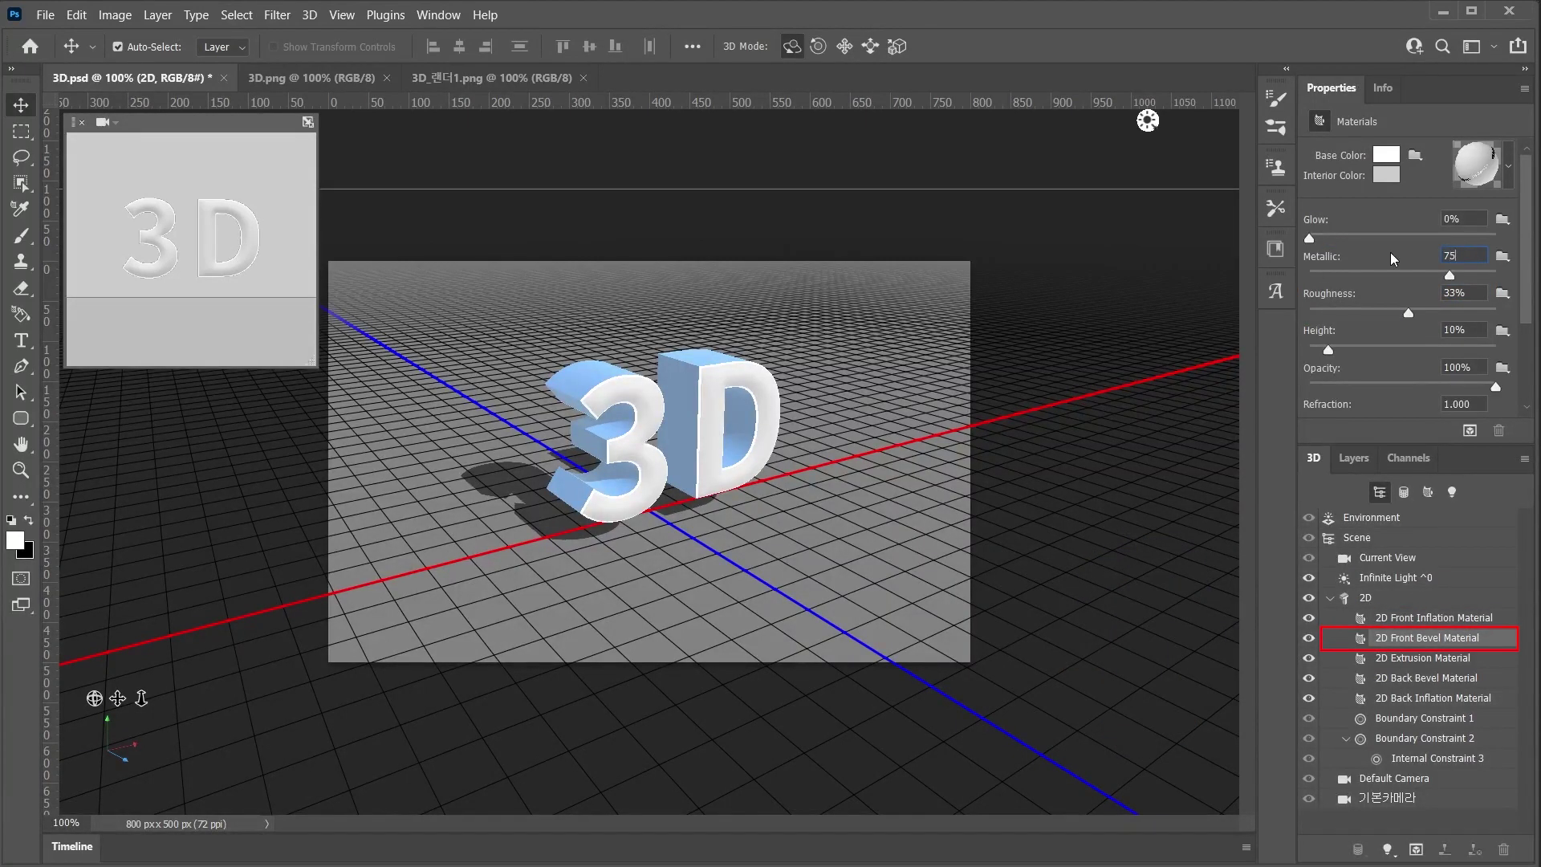
{"action": "left_click", "coordinate": [1422, 658]}
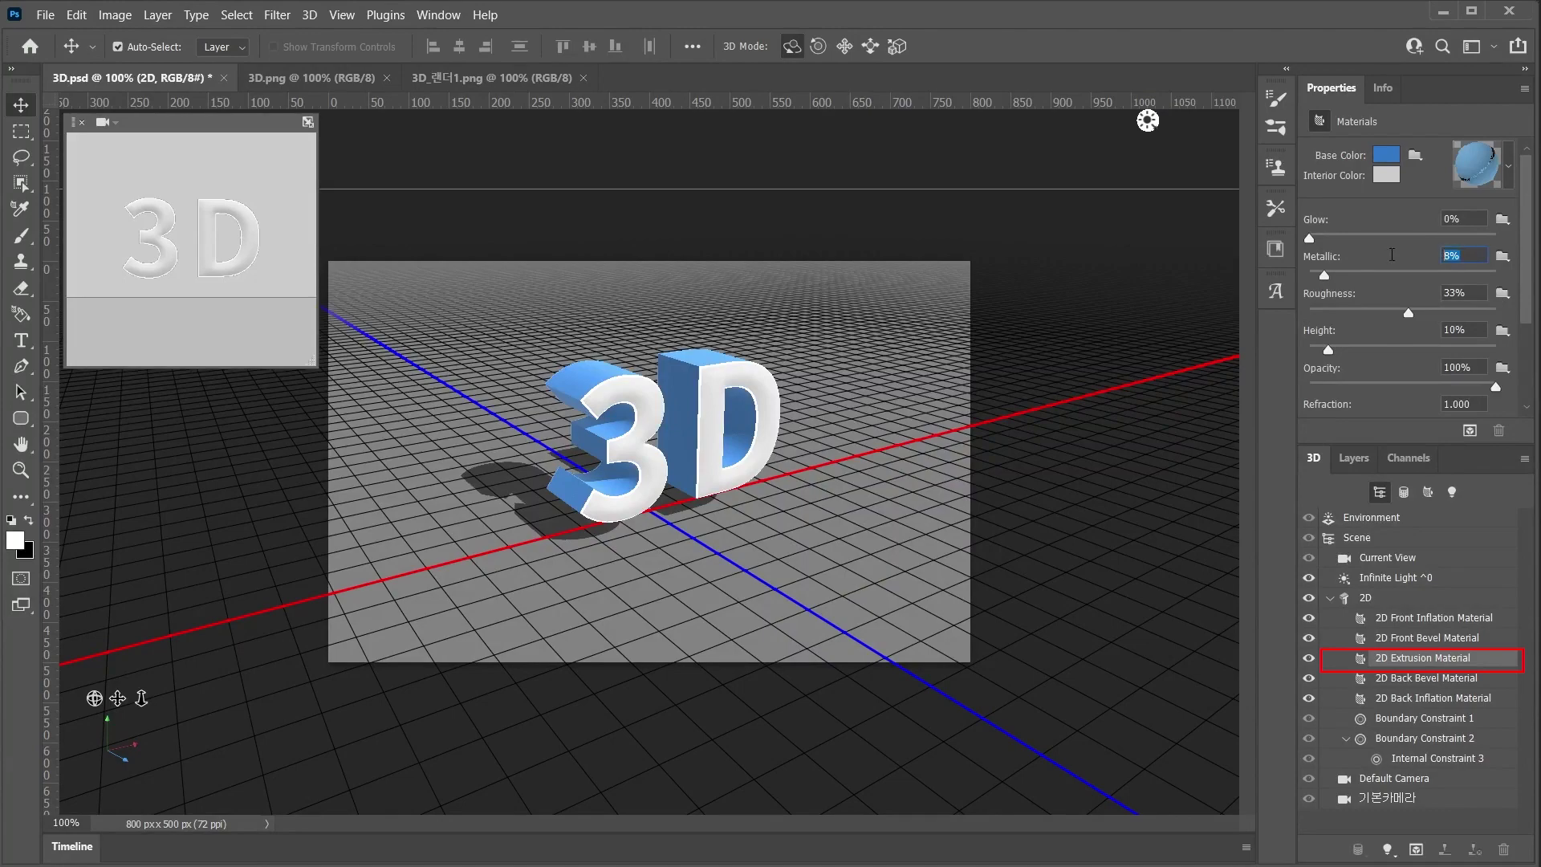
{"action": "type", "text": "5"}
{"action": "key", "text": "Tab"}
{"action": "type", "text": "15"}
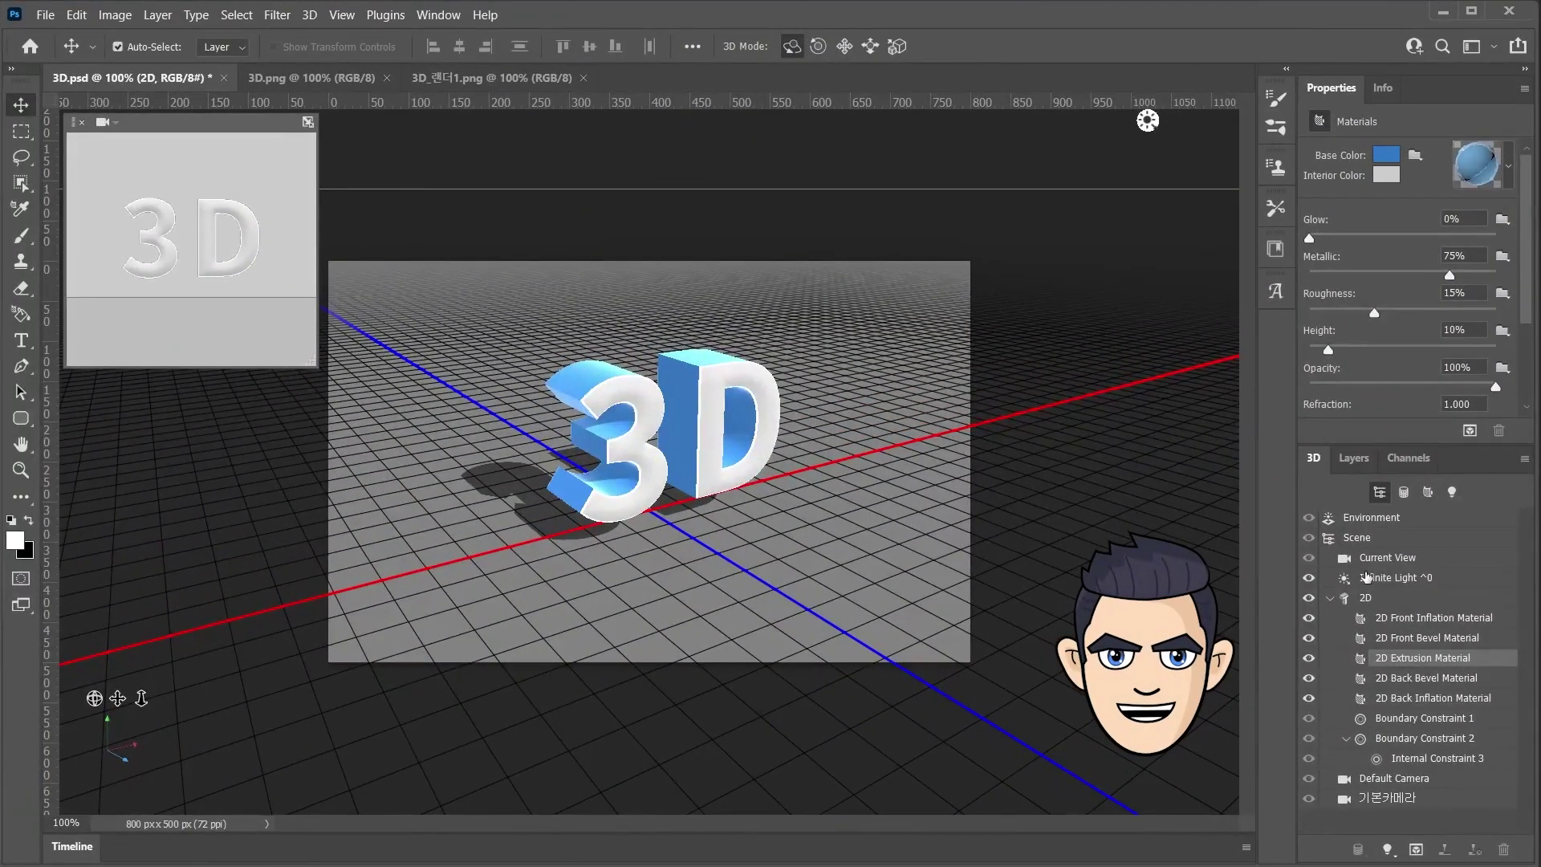
{"action": "left_click", "coordinate": [1395, 577]}
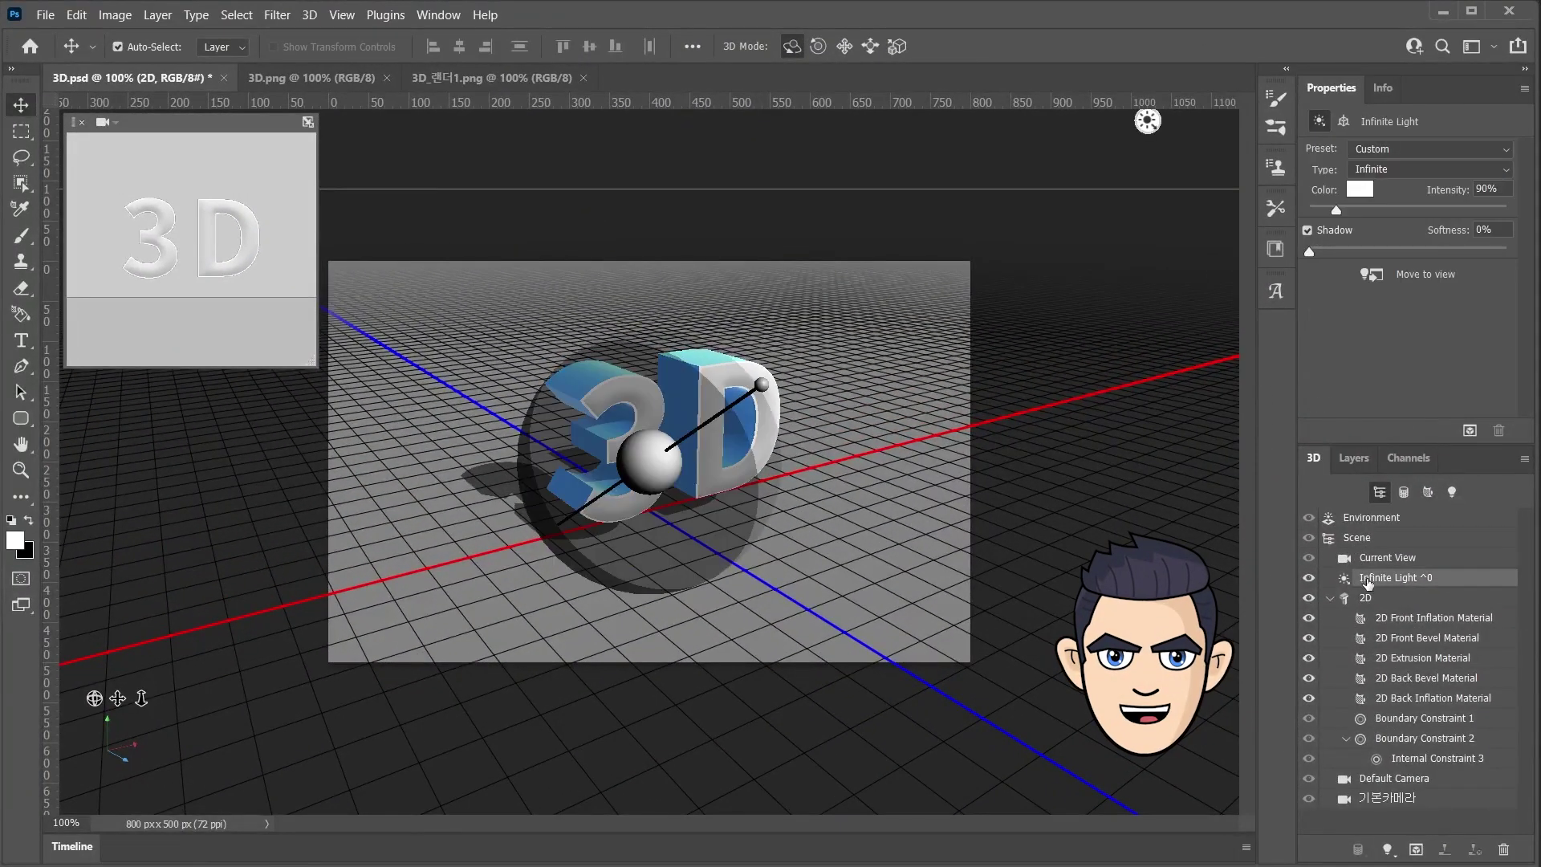
Set the infinite light to 100% intensity and aim it from a new angle.
{"action": "left_click", "coordinate": [1487, 188]}
{"action": "type", "text": "100"}
{"action": "key", "text": "Return"}
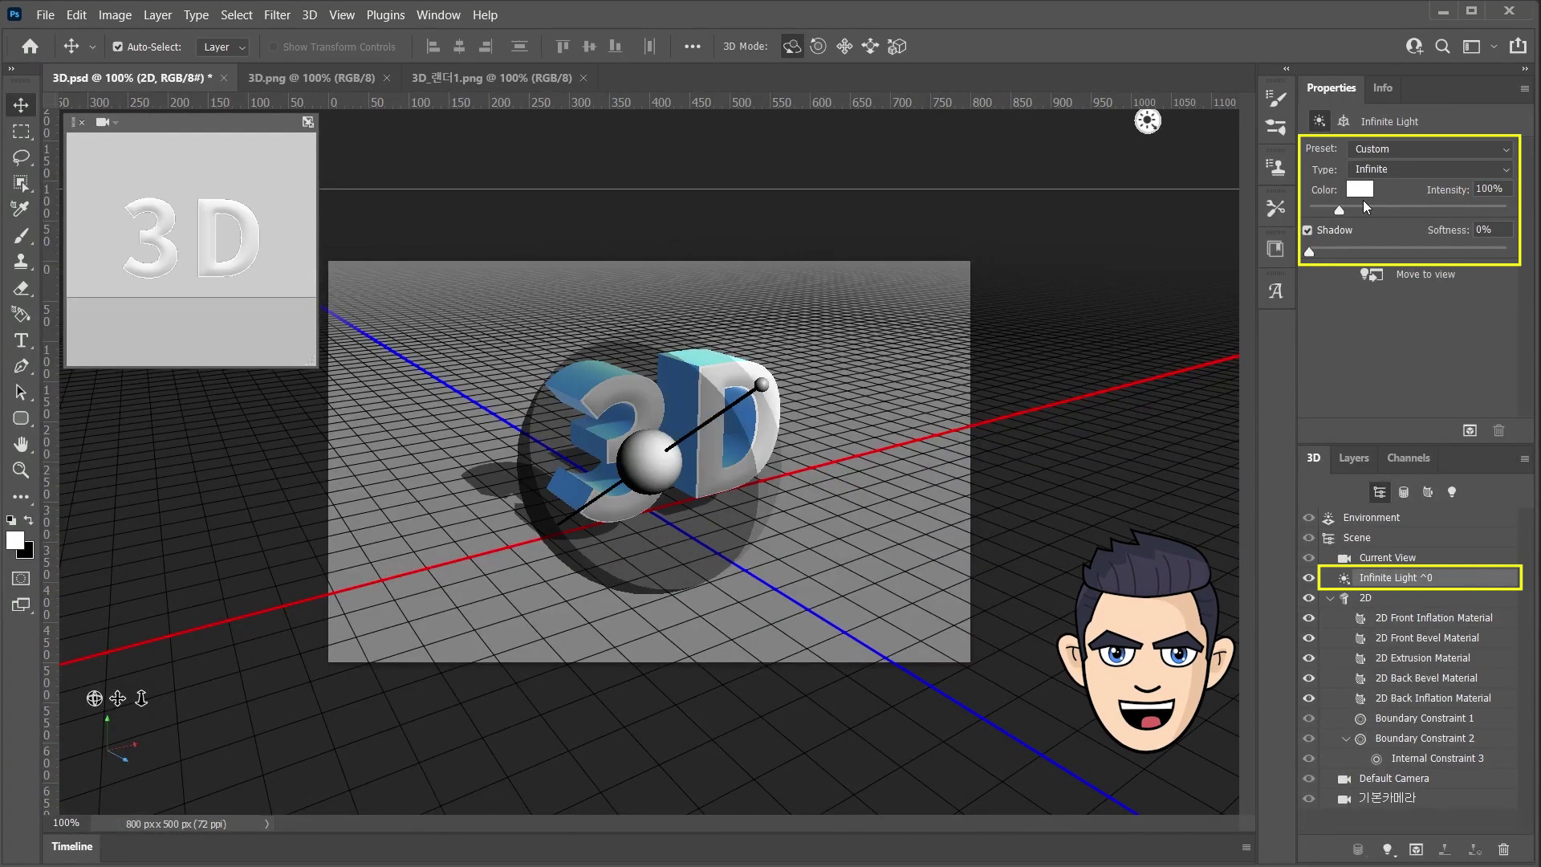
{"action": "left_click_drag", "start_coordinate": [762, 384], "coordinate": [773, 313]}
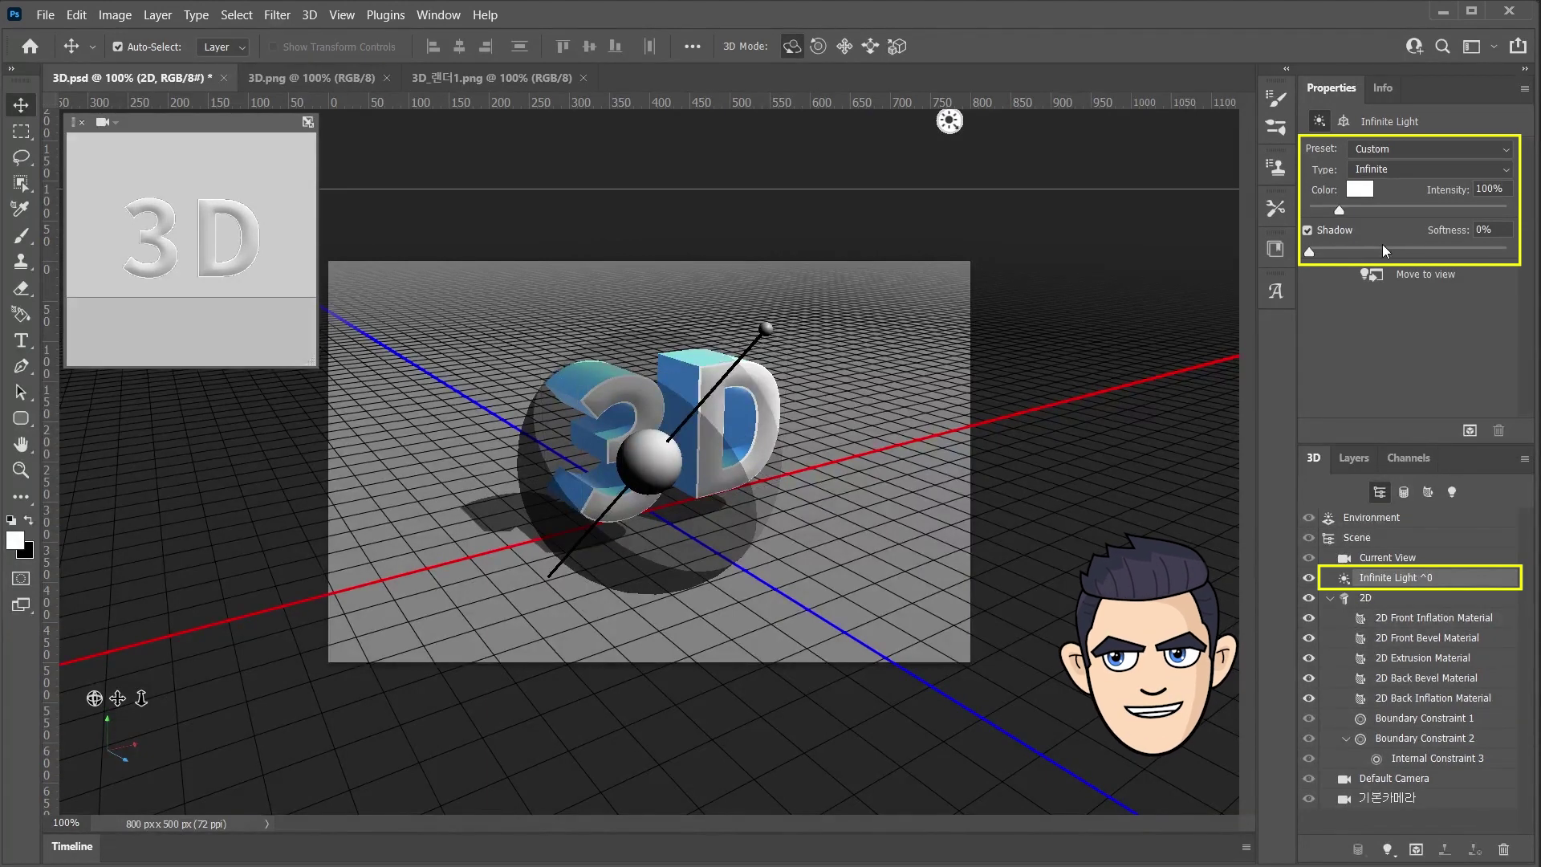
Soften the light's shadow to 15% and start rendering the scene.
{"action": "left_click", "coordinate": [1480, 233]}
{"action": "type", "text": "15"}
{"action": "key", "text": "Return"}
{"action": "left_click", "coordinate": [1364, 598]}
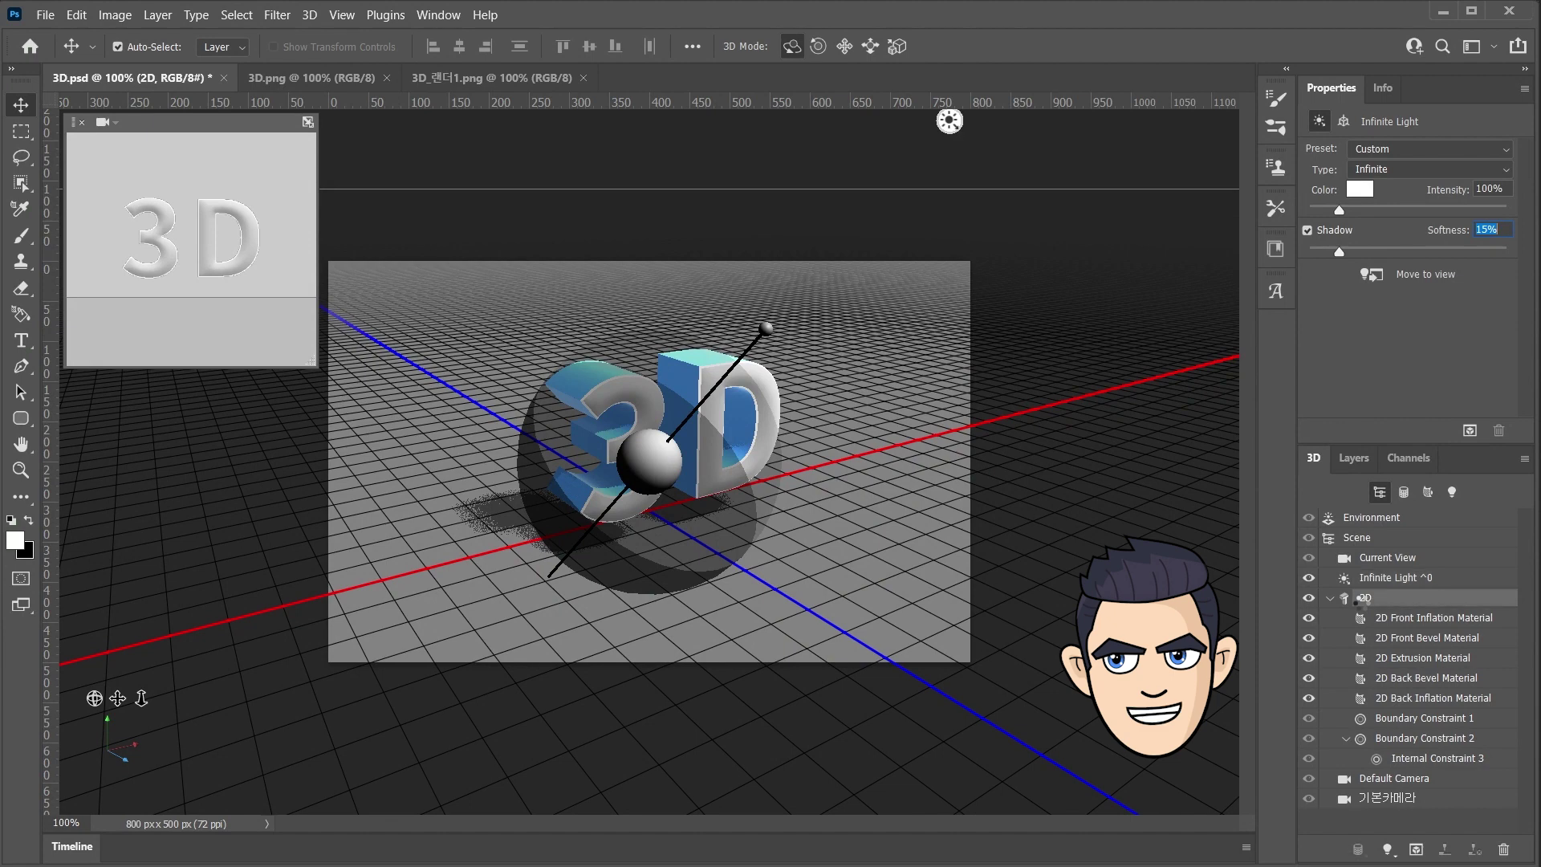
{"action": "left_click", "coordinate": [1468, 431]}
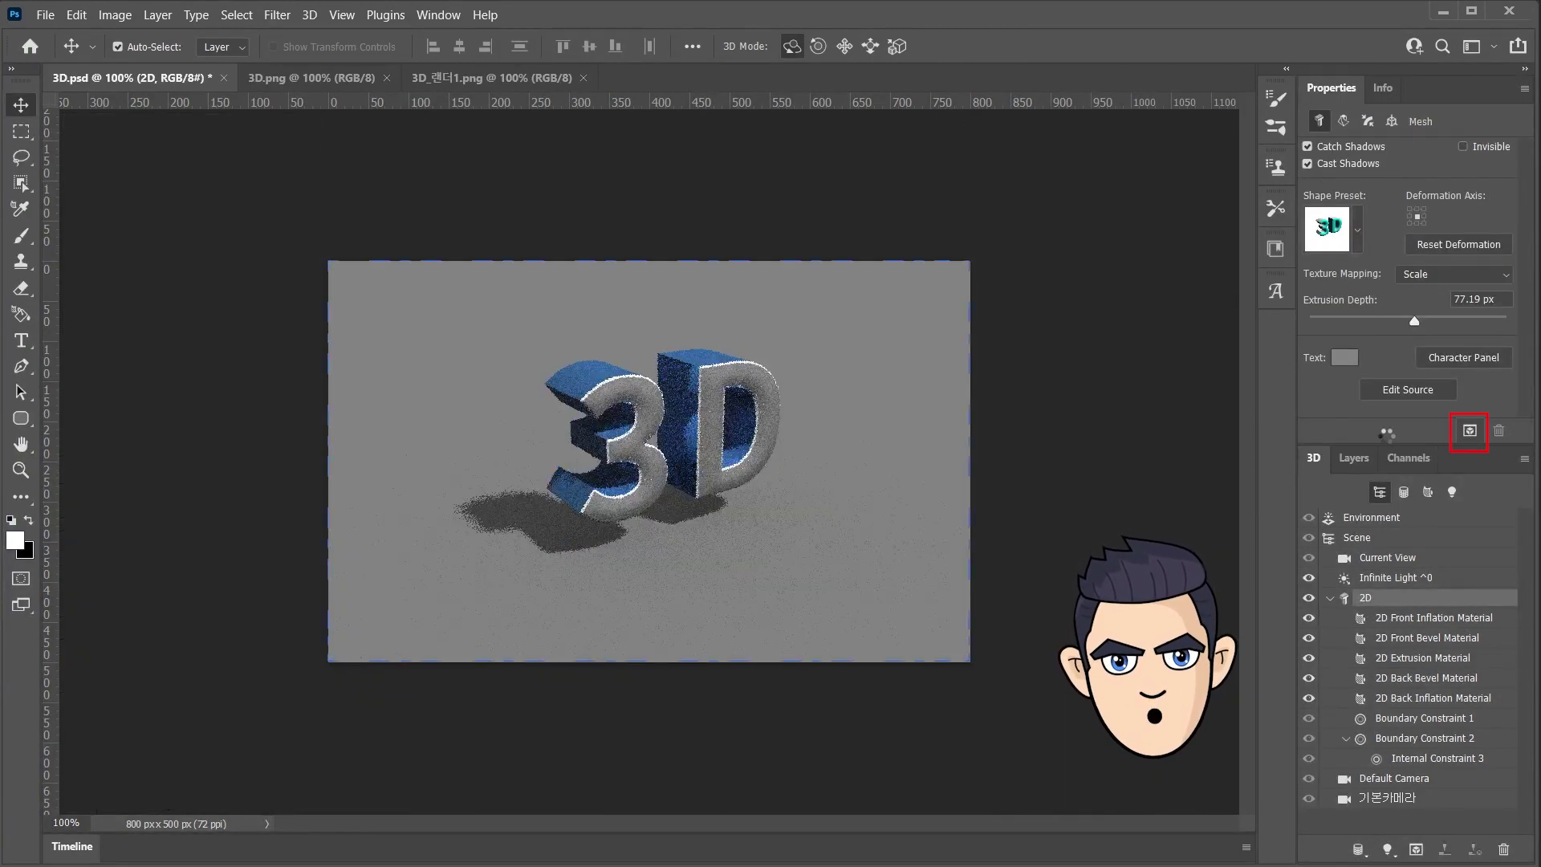
Stop the render, check the Background layer, and show the scene's Environment settings.
{"action": "key", "text": "Escape"}
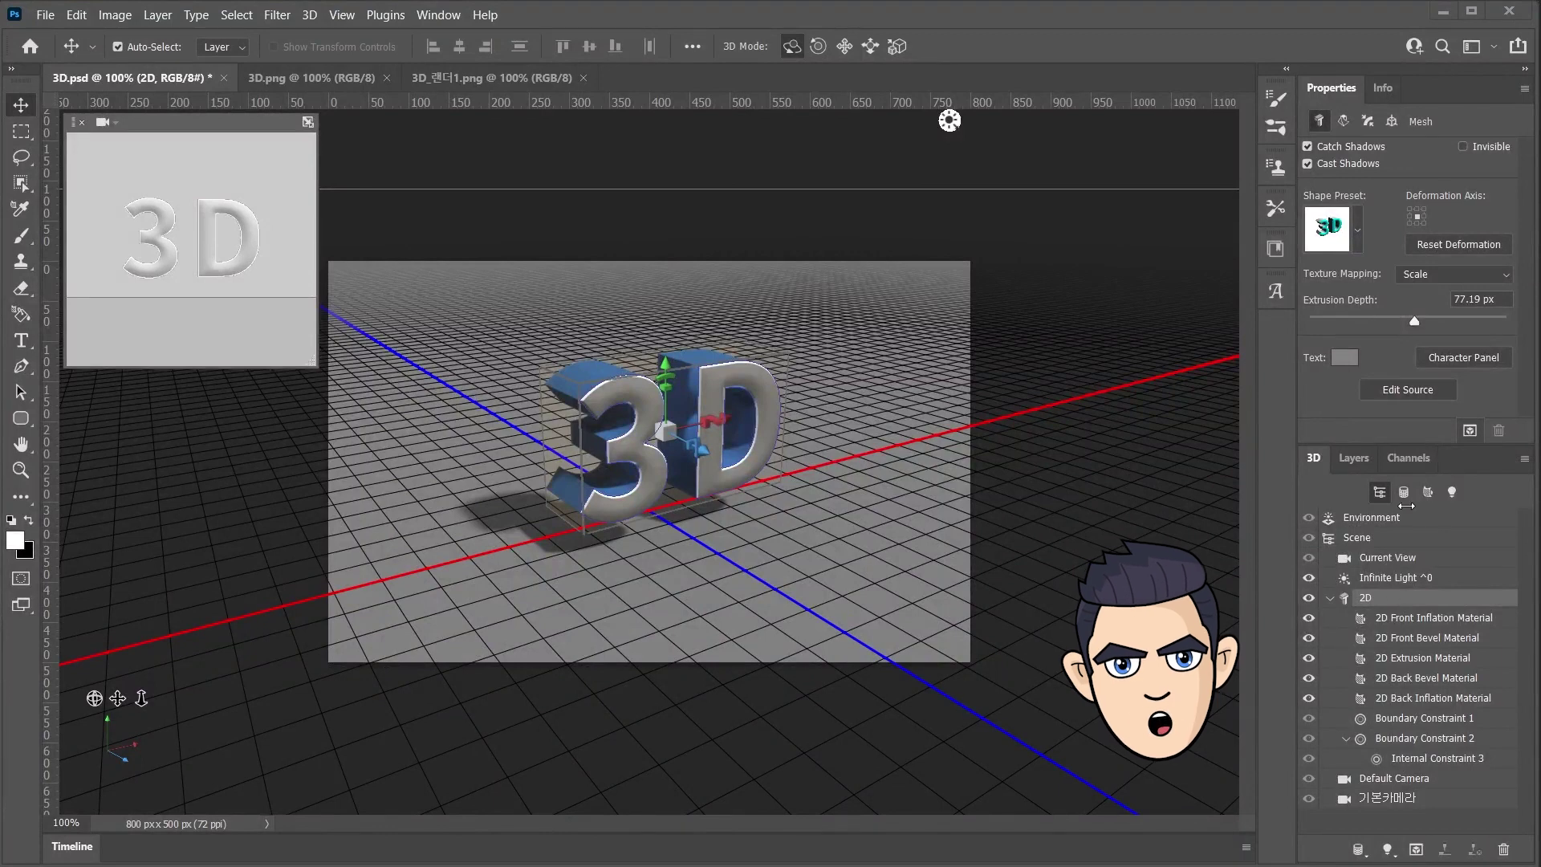
{"action": "left_click", "coordinate": [1354, 458]}
{"action": "left_click", "coordinate": [1437, 711]}
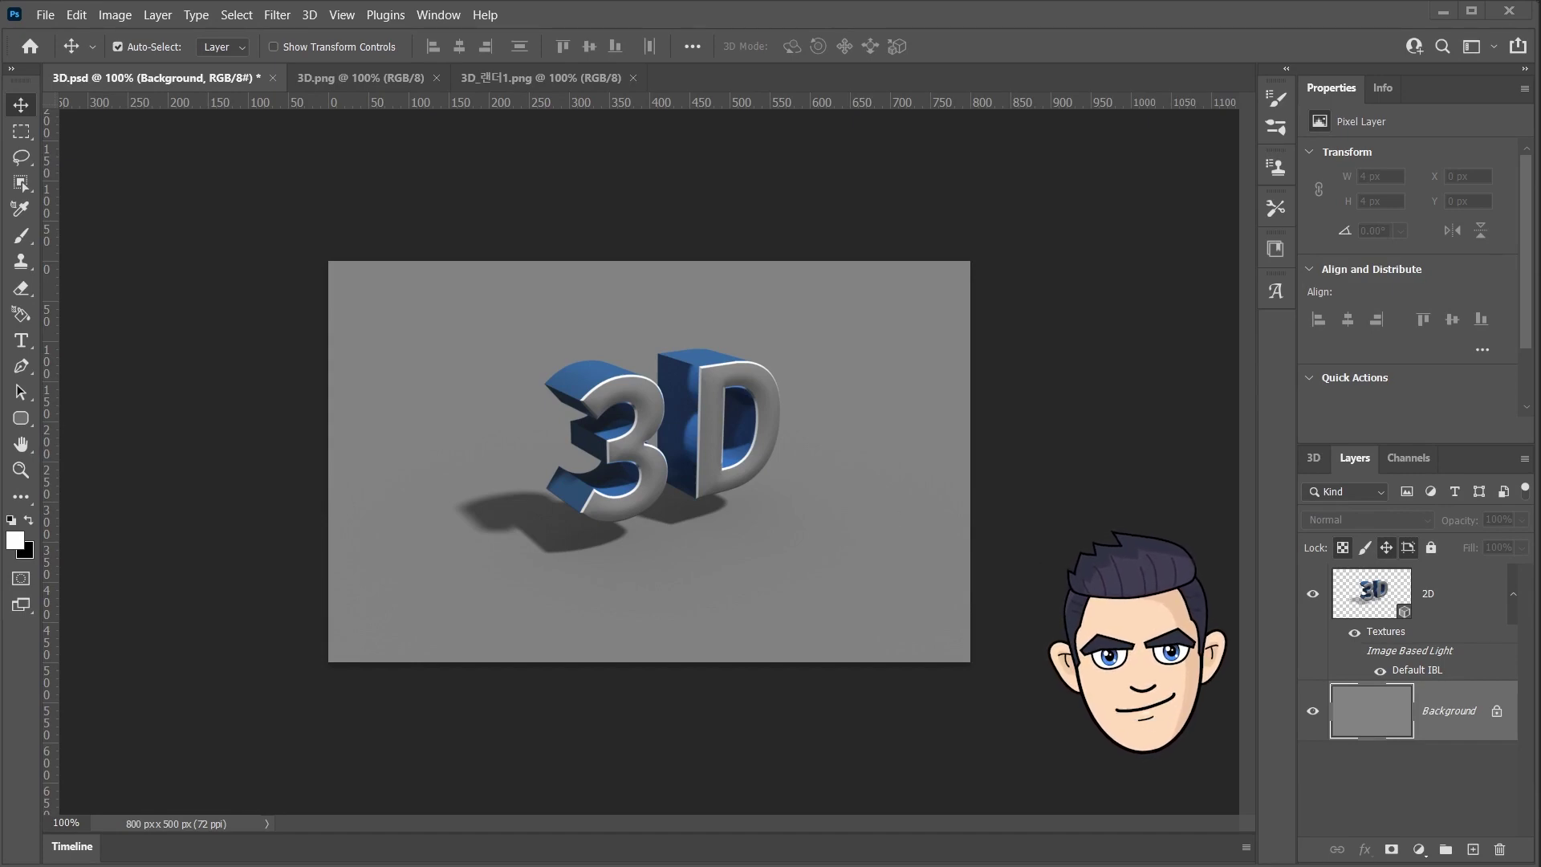
{"action": "double_click", "coordinate": [1360, 590]}
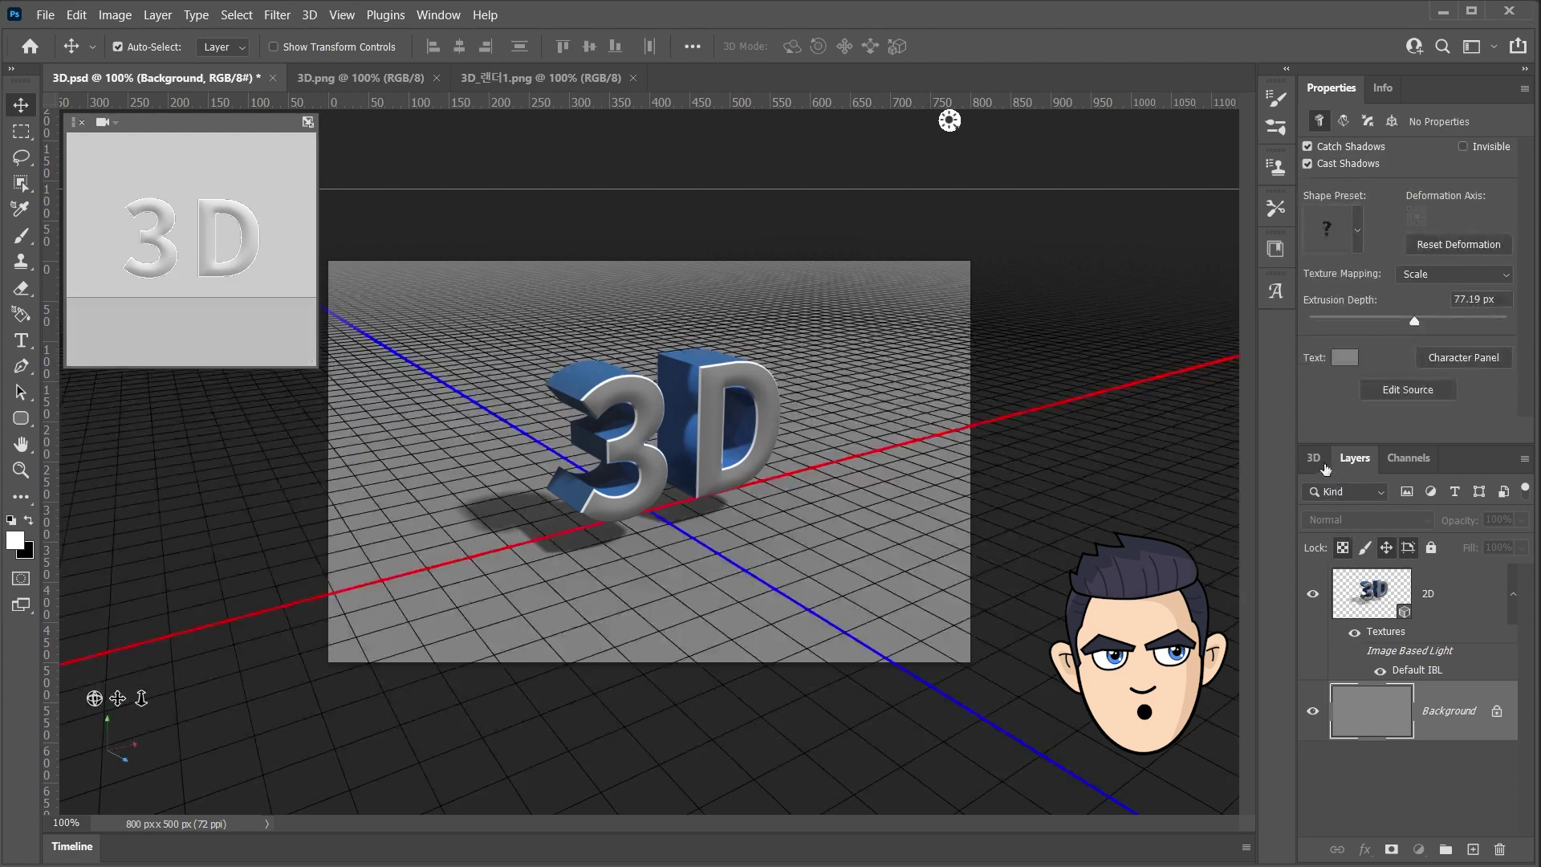
{"action": "left_click", "coordinate": [1386, 578]}
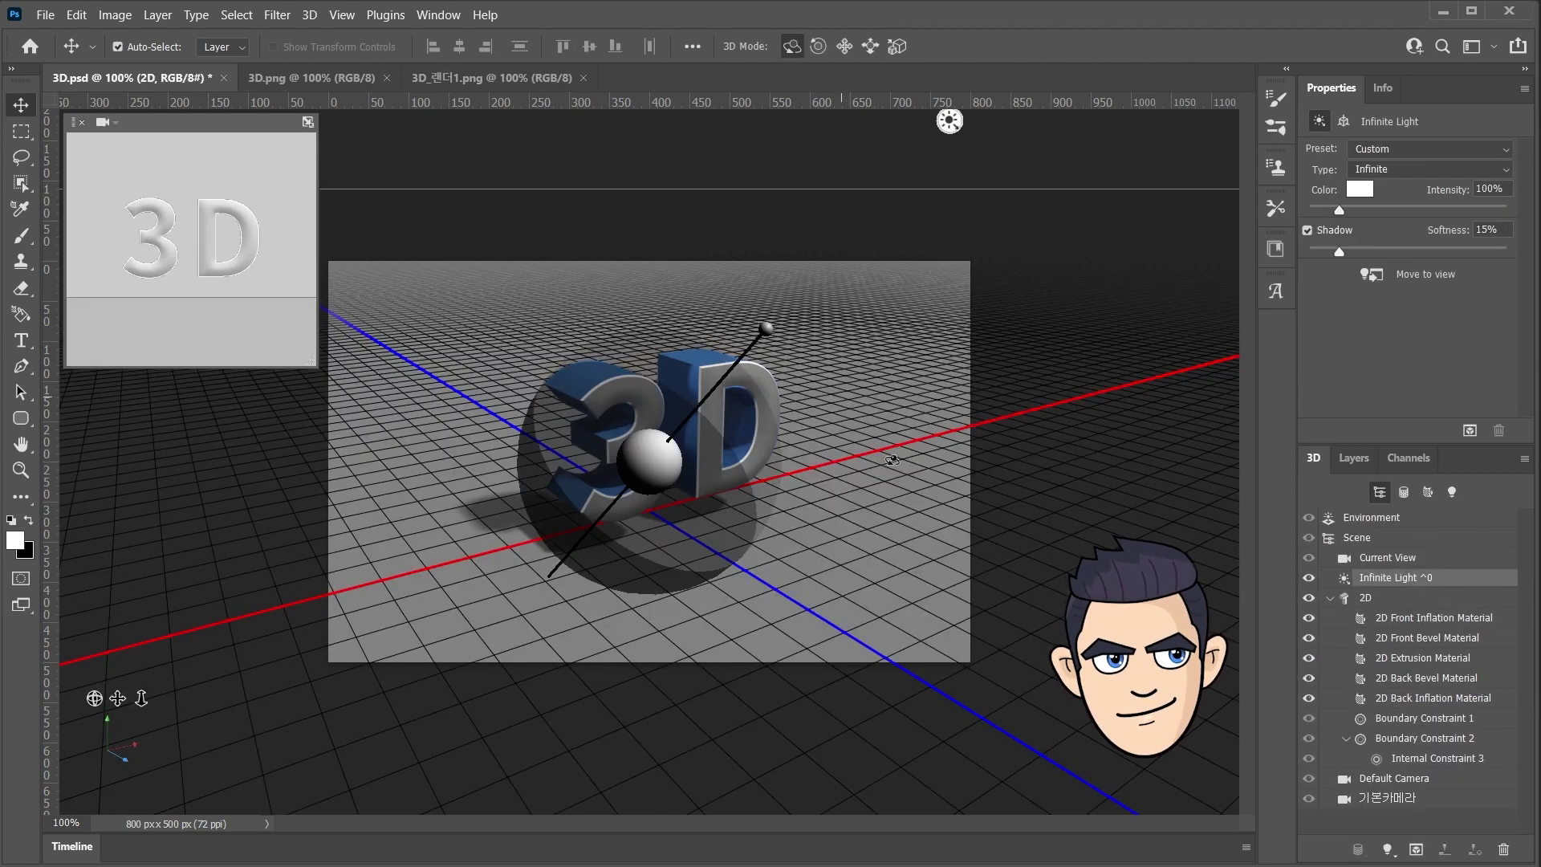
{"action": "left_click", "coordinate": [1381, 522]}
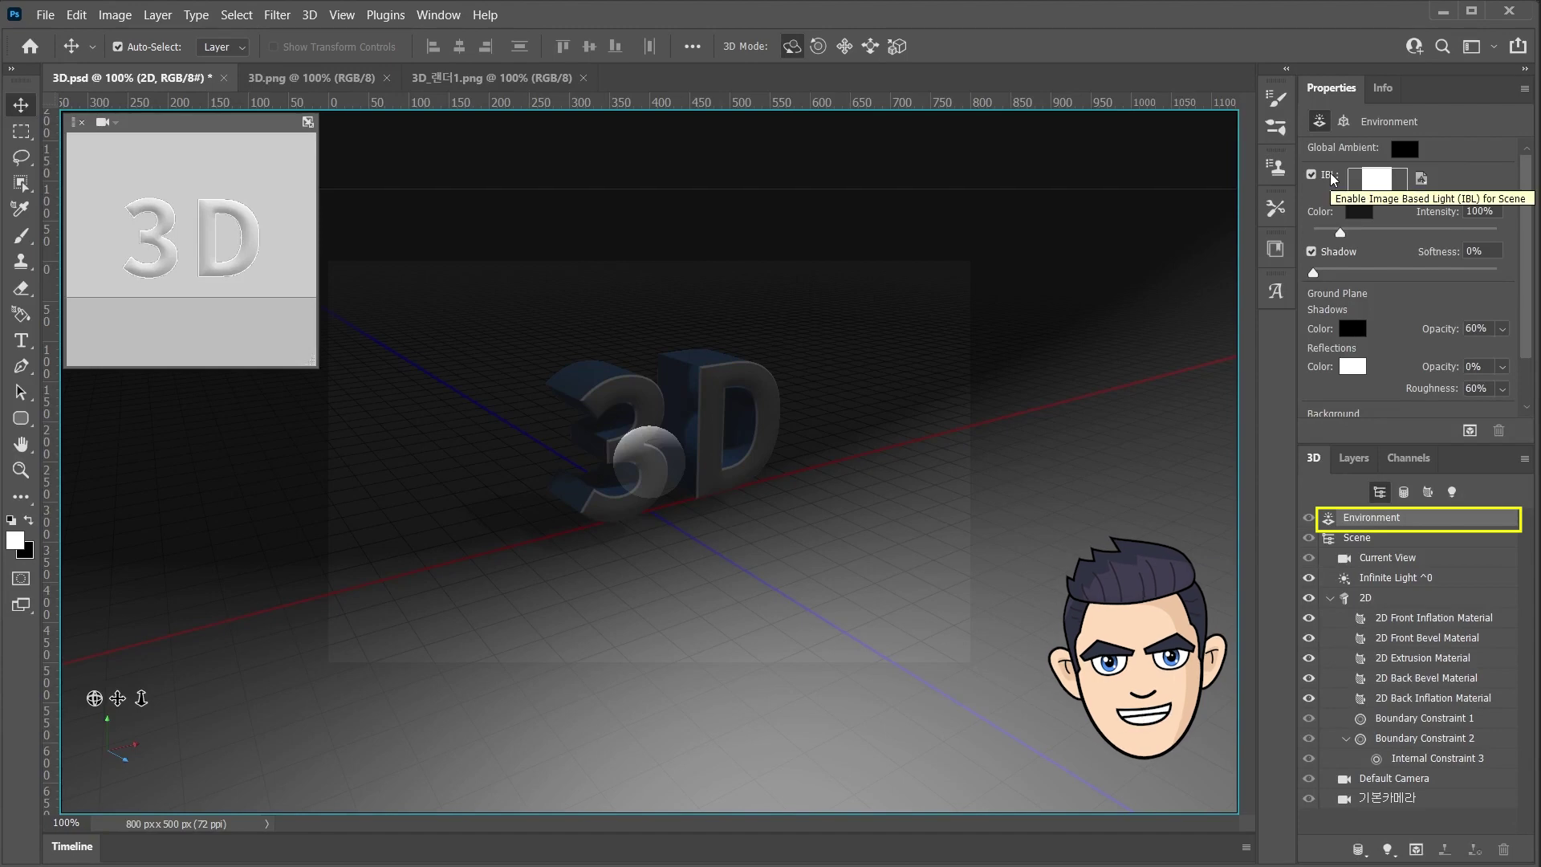
Remove the current IBL texture and browse the GLSLShaders folder for a new one.
{"action": "left_click", "coordinate": [1401, 186]}
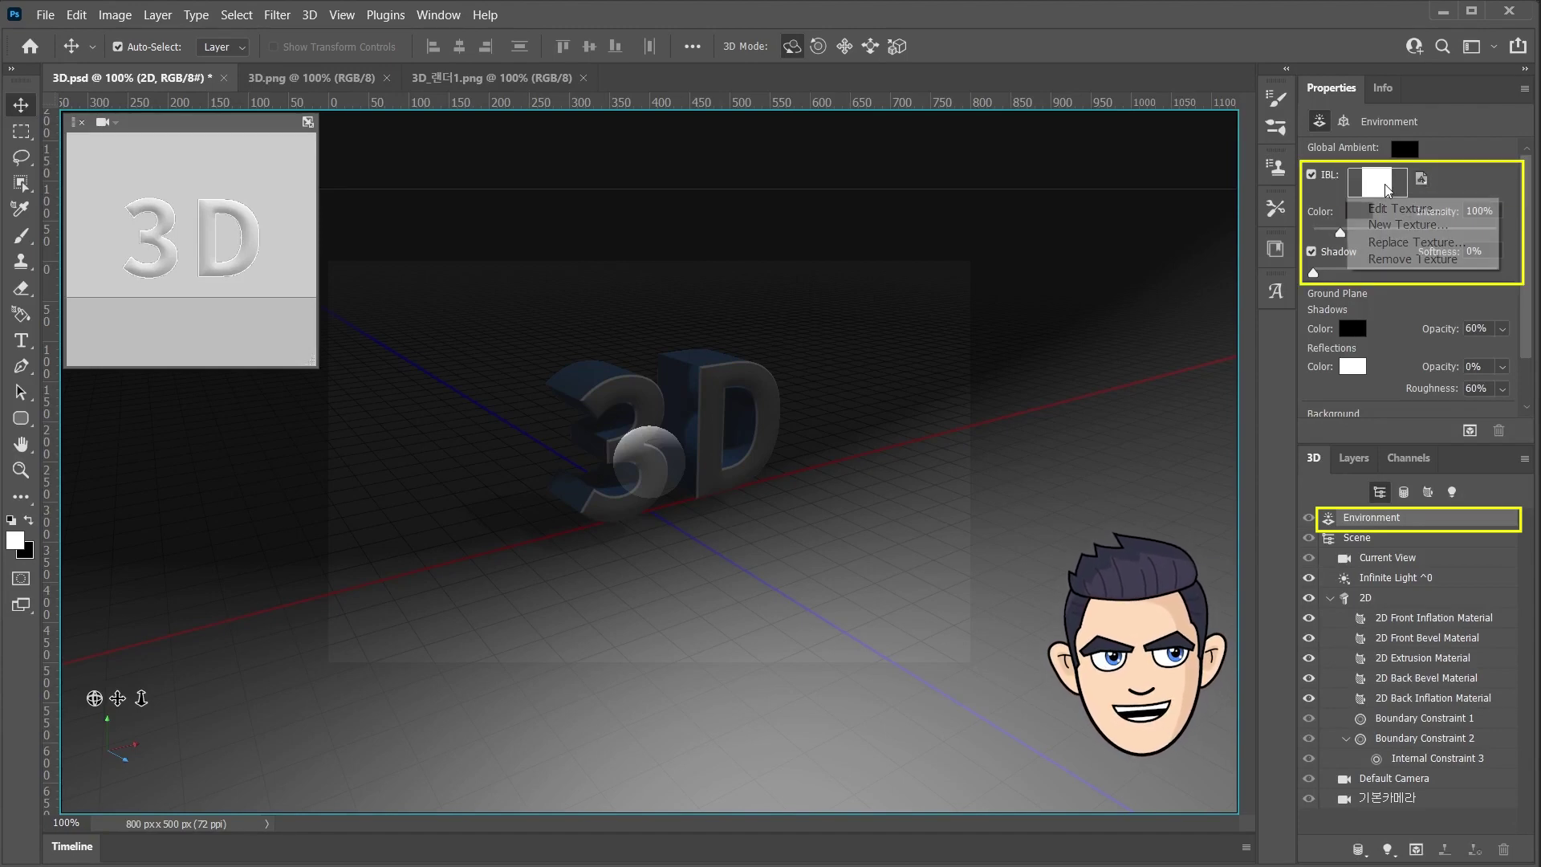
{"action": "left_click", "coordinate": [1387, 258]}
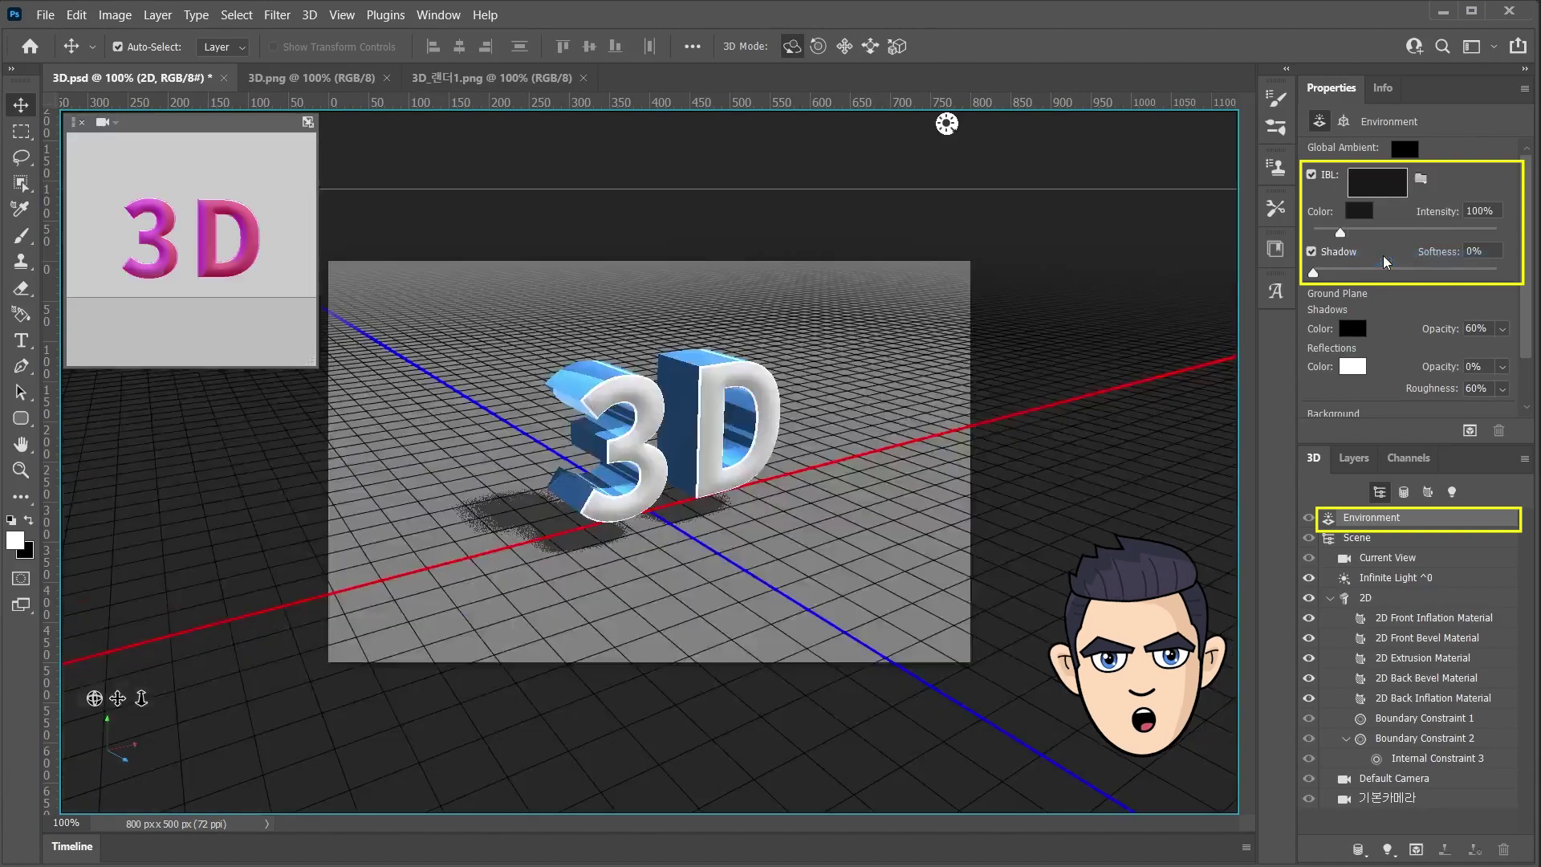
{"action": "left_click", "coordinate": [1420, 178]}
{"action": "left_click", "coordinate": [1413, 213]}
{"action": "key", "text": "Return"}
{"action": "scroll", "coordinate": [417, 378], "scroll_direction": "down", "scroll_amount": 3}
{"action": "scroll", "coordinate": [402, 377], "scroll_direction": "down", "scroll_amount": 3}
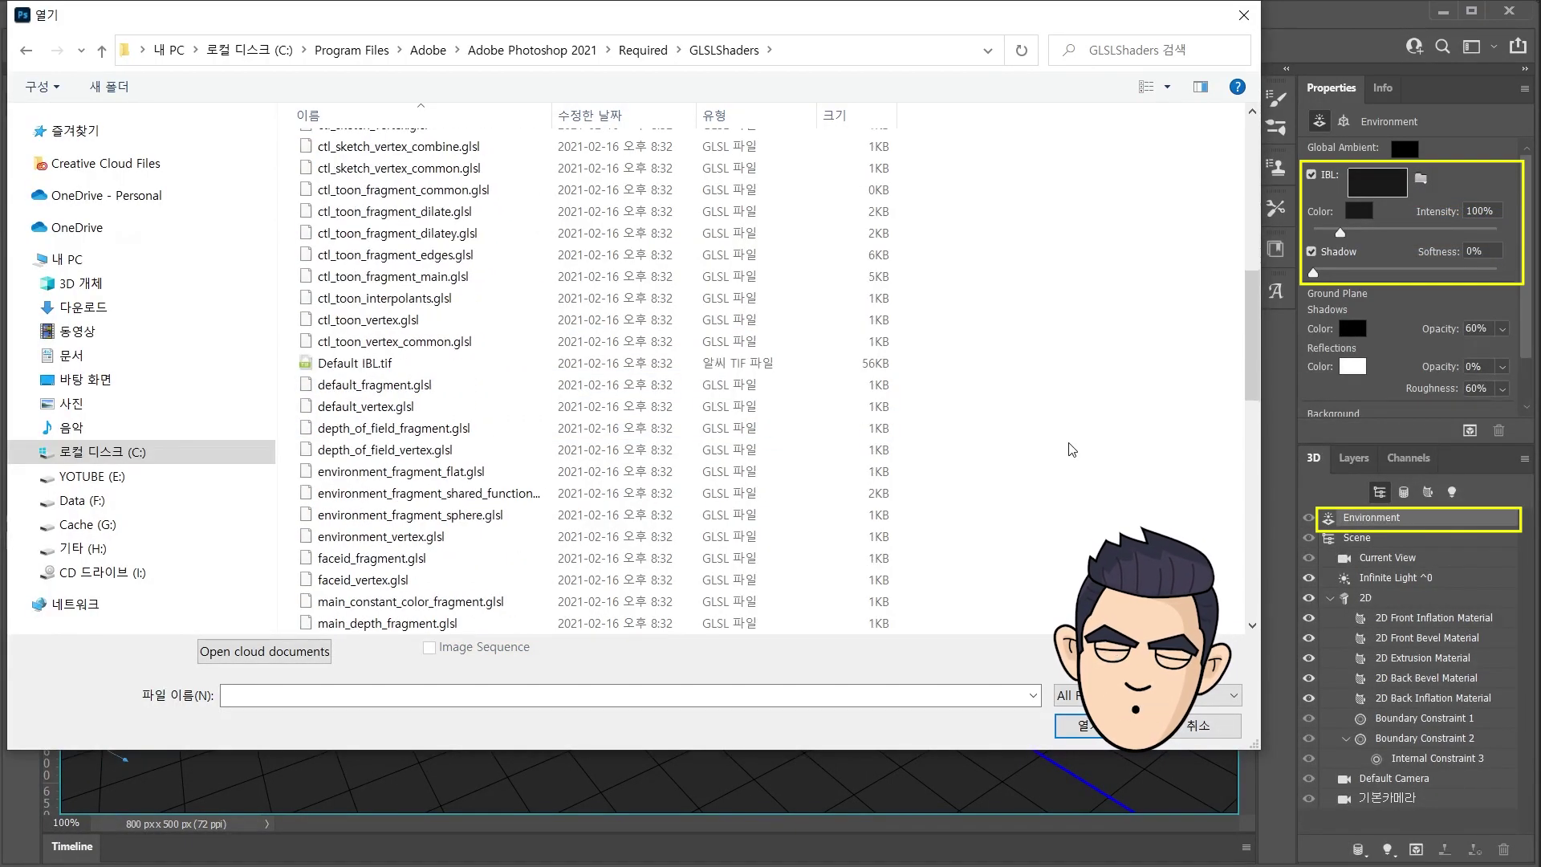
Load Default IBL.tif as the lighting texture and drag to rotate the environment light.
{"action": "left_click", "coordinate": [376, 368]}
{"action": "left_click", "coordinate": [1080, 725]}
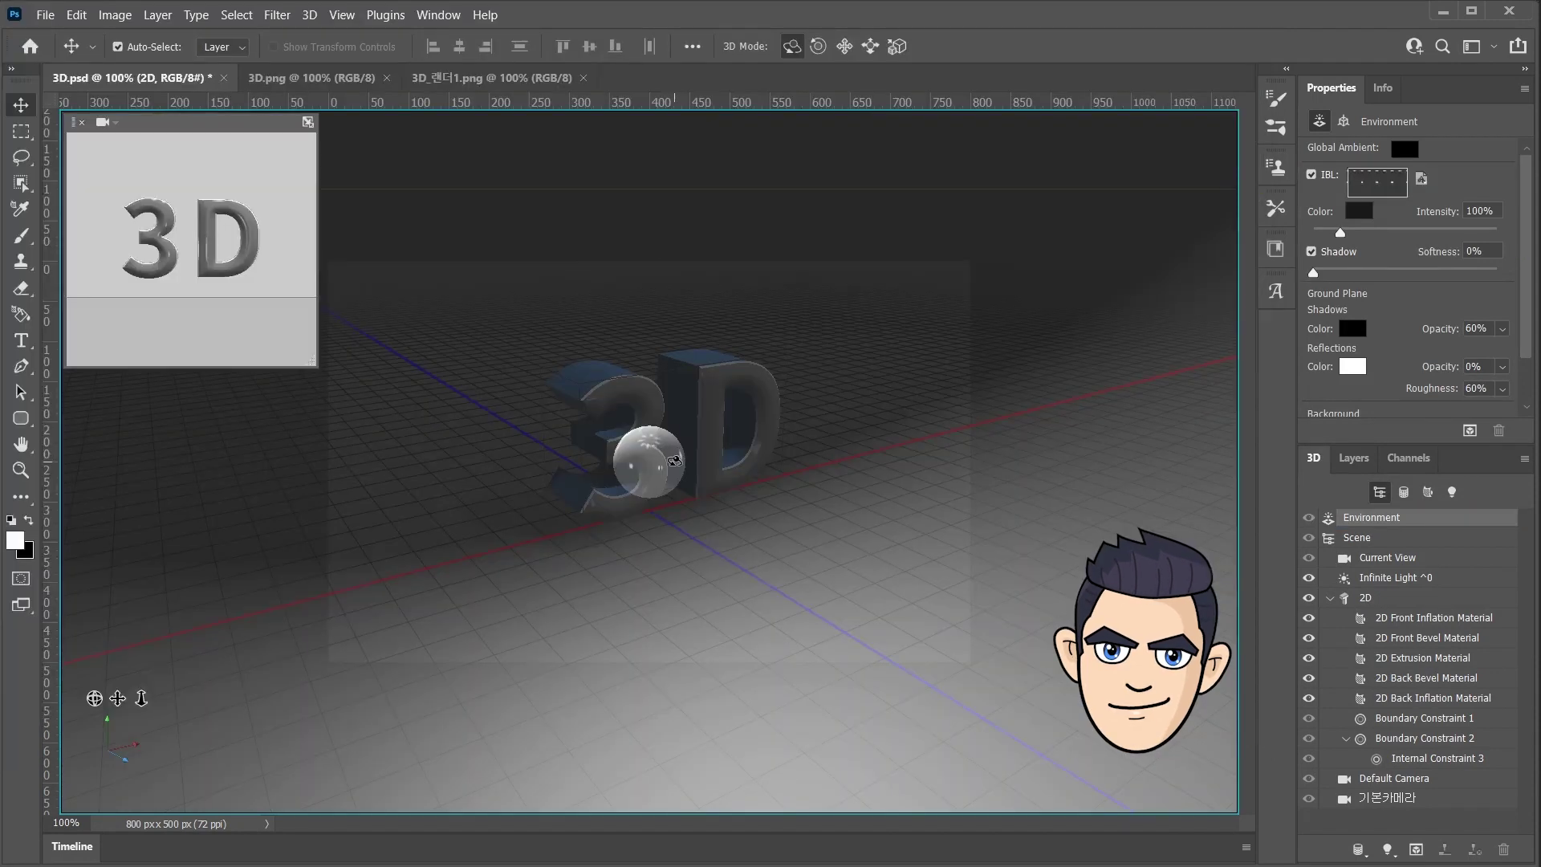
{"action": "mouse_move", "coordinate": [675, 460]}
{"action": "left_mouse_down"}
{"action": "mouse_move", "coordinate": [663, 399]}
{"action": "mouse_move", "coordinate": [569, 480]}
{"action": "mouse_move", "coordinate": [439, 511]}
{"action": "left_mouse_up"}
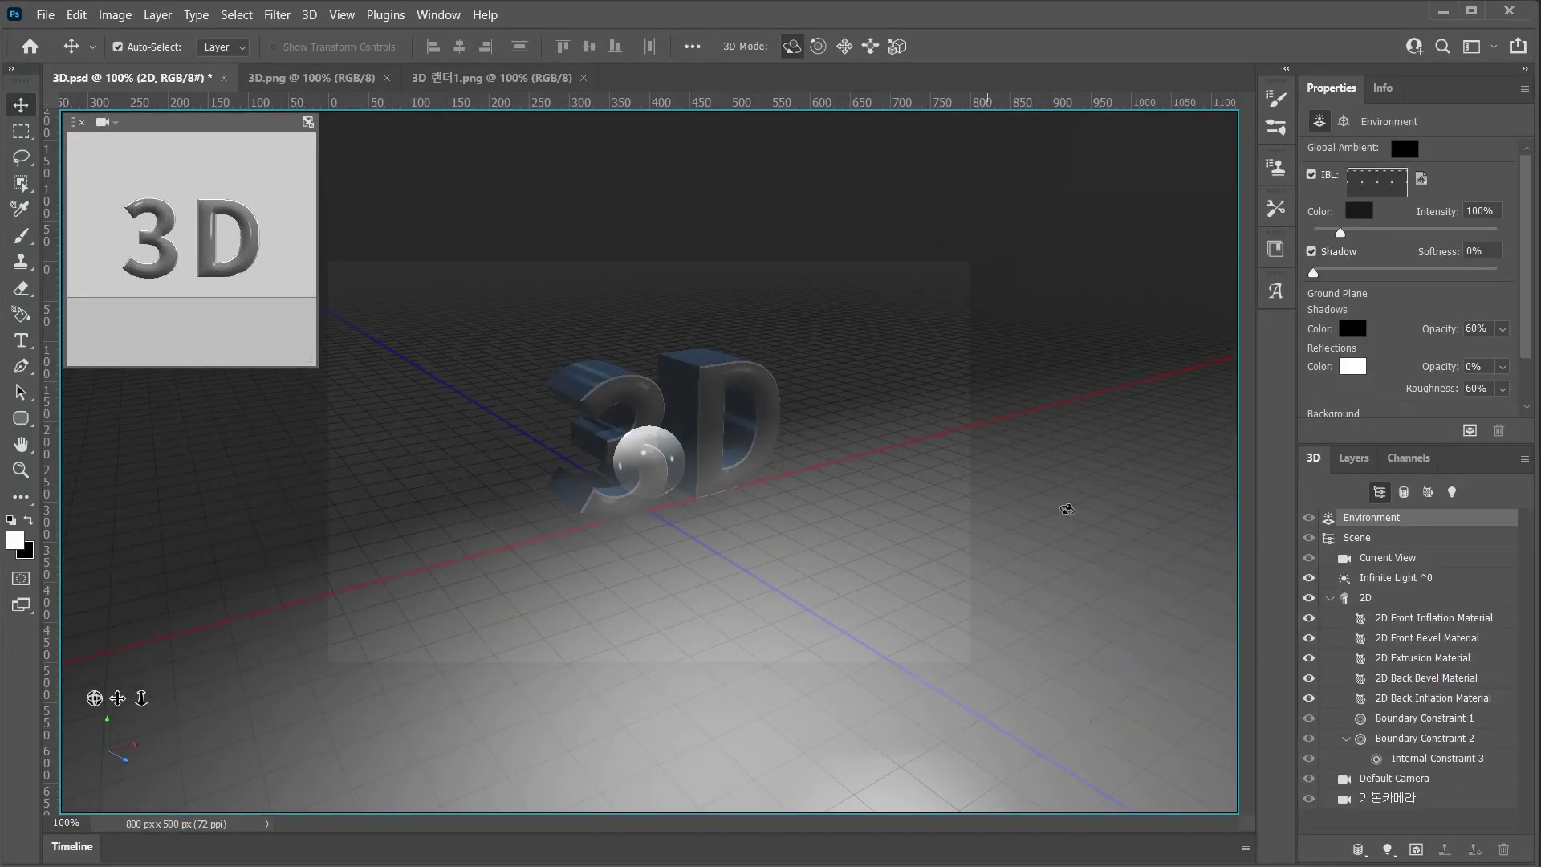
{"action": "left_click", "coordinate": [1365, 598]}
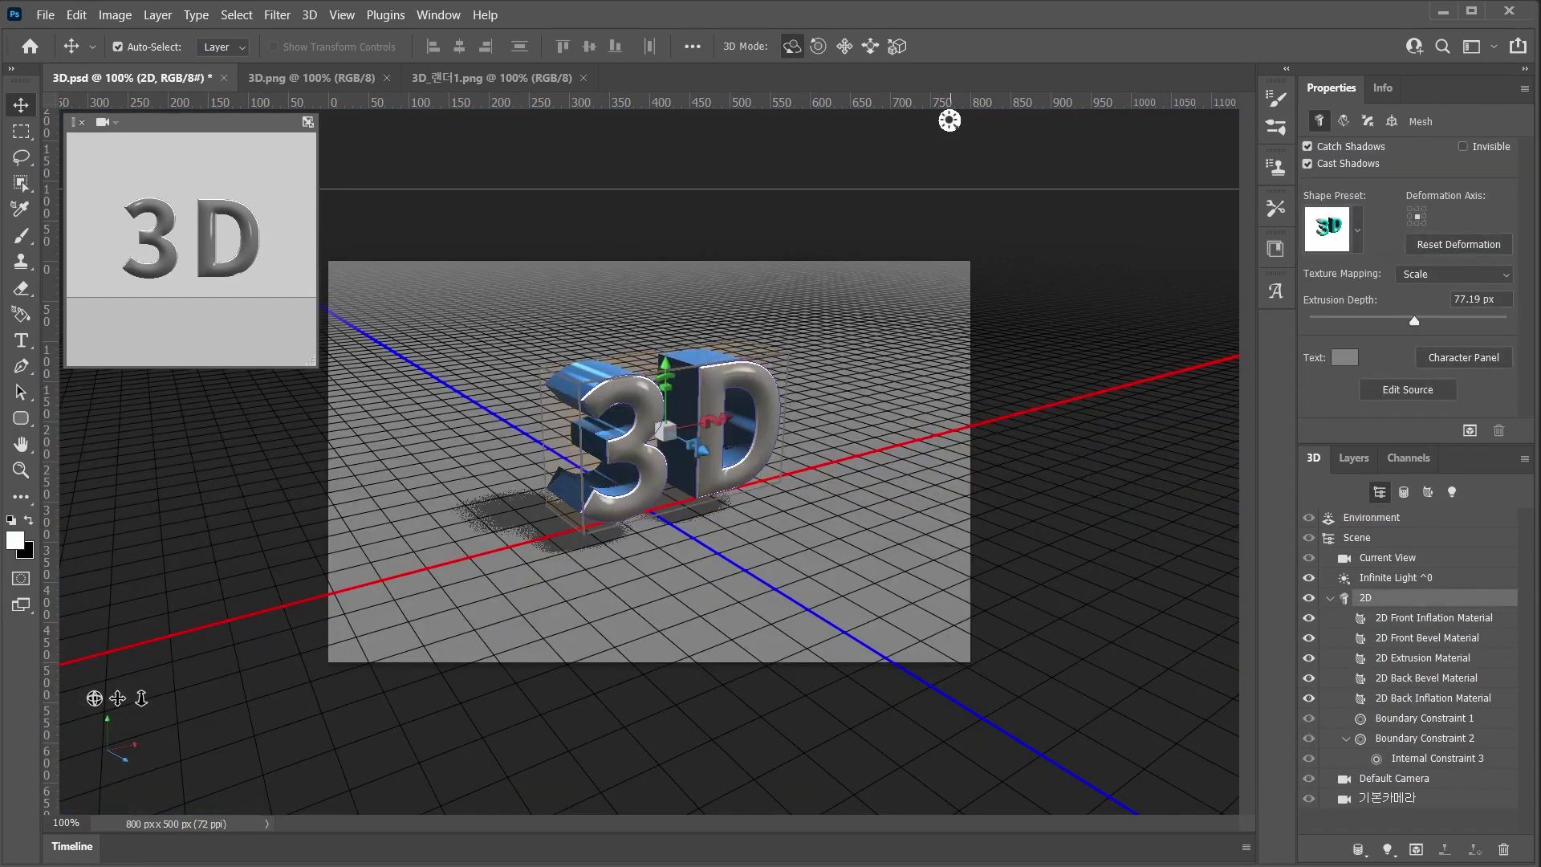
Render the scene lit by Default IBL and view the result in the Layers panel.
{"action": "left_click", "coordinate": [1471, 432]}
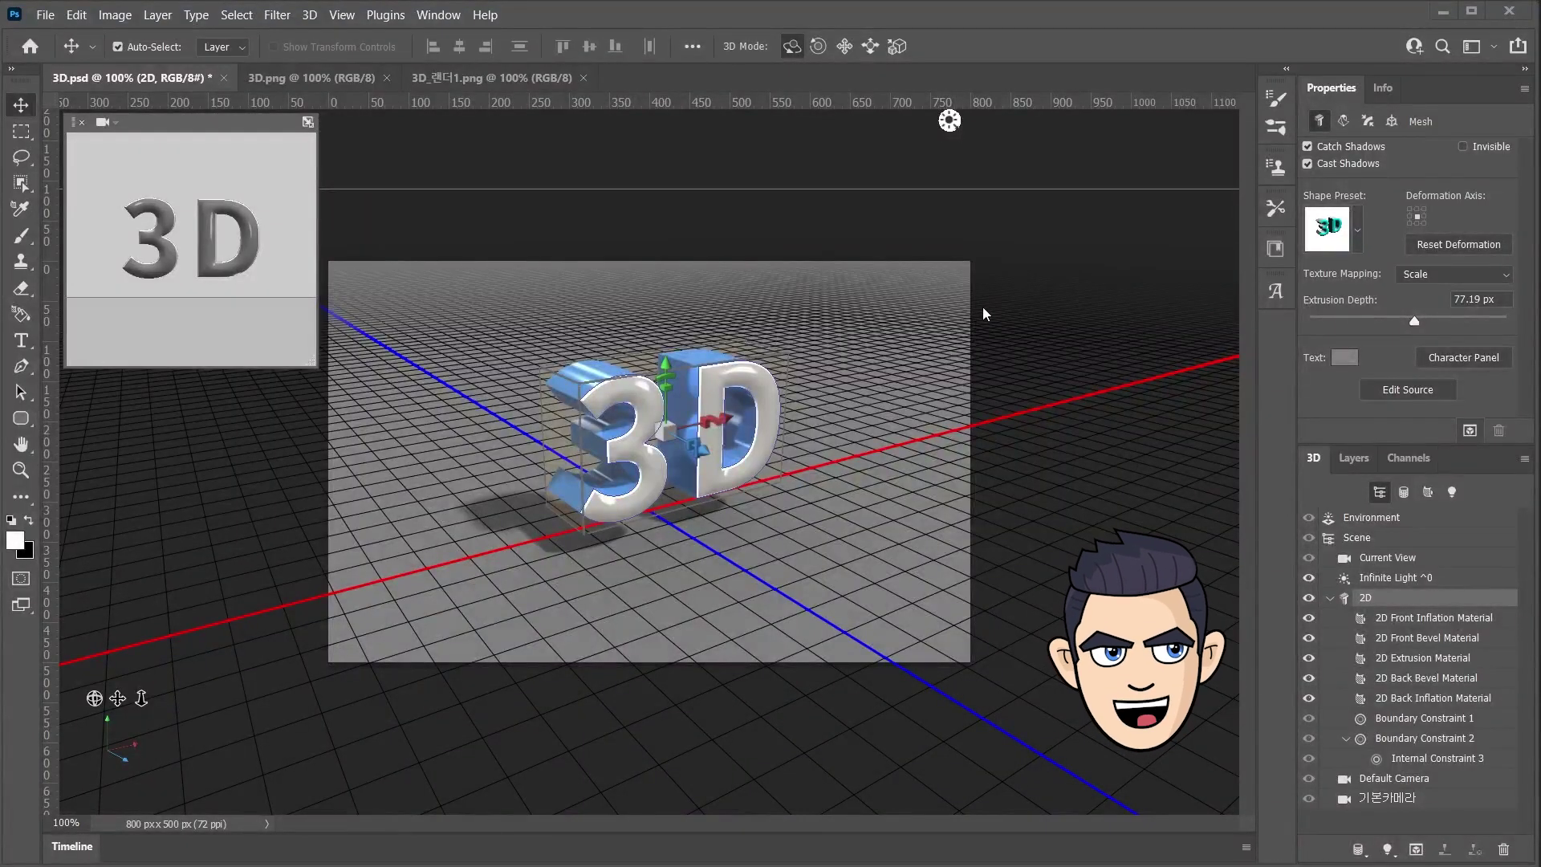
{"action": "left_click", "coordinate": [1355, 460]}
{"action": "left_click", "coordinate": [757, 598]}
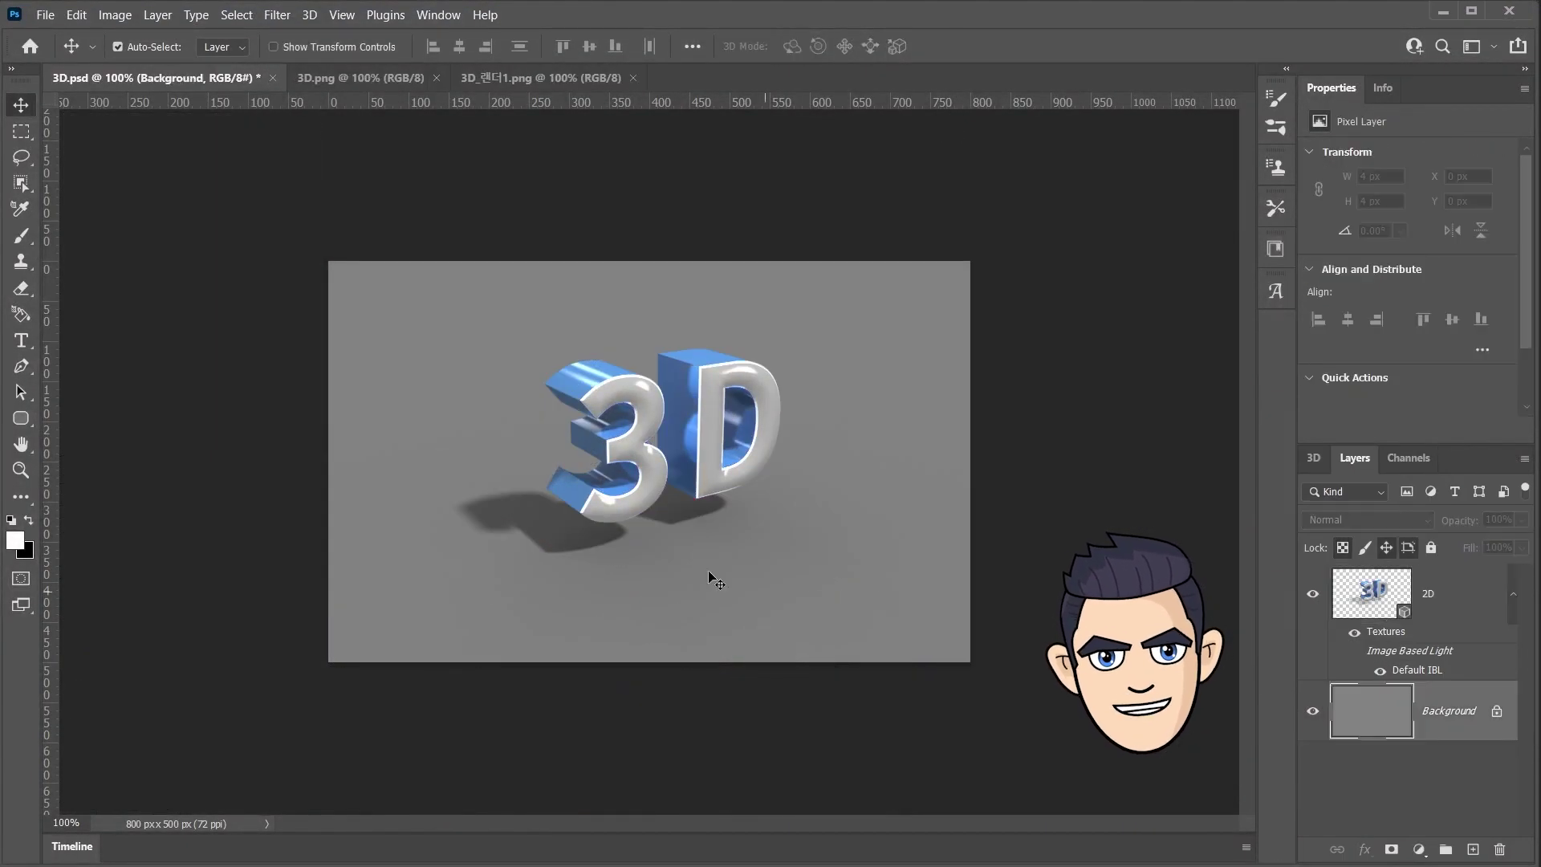
Inspect the front inflation, front bevel and back inflation materials, then reselect the Background layer.
{"action": "left_click", "coordinate": [1368, 598]}
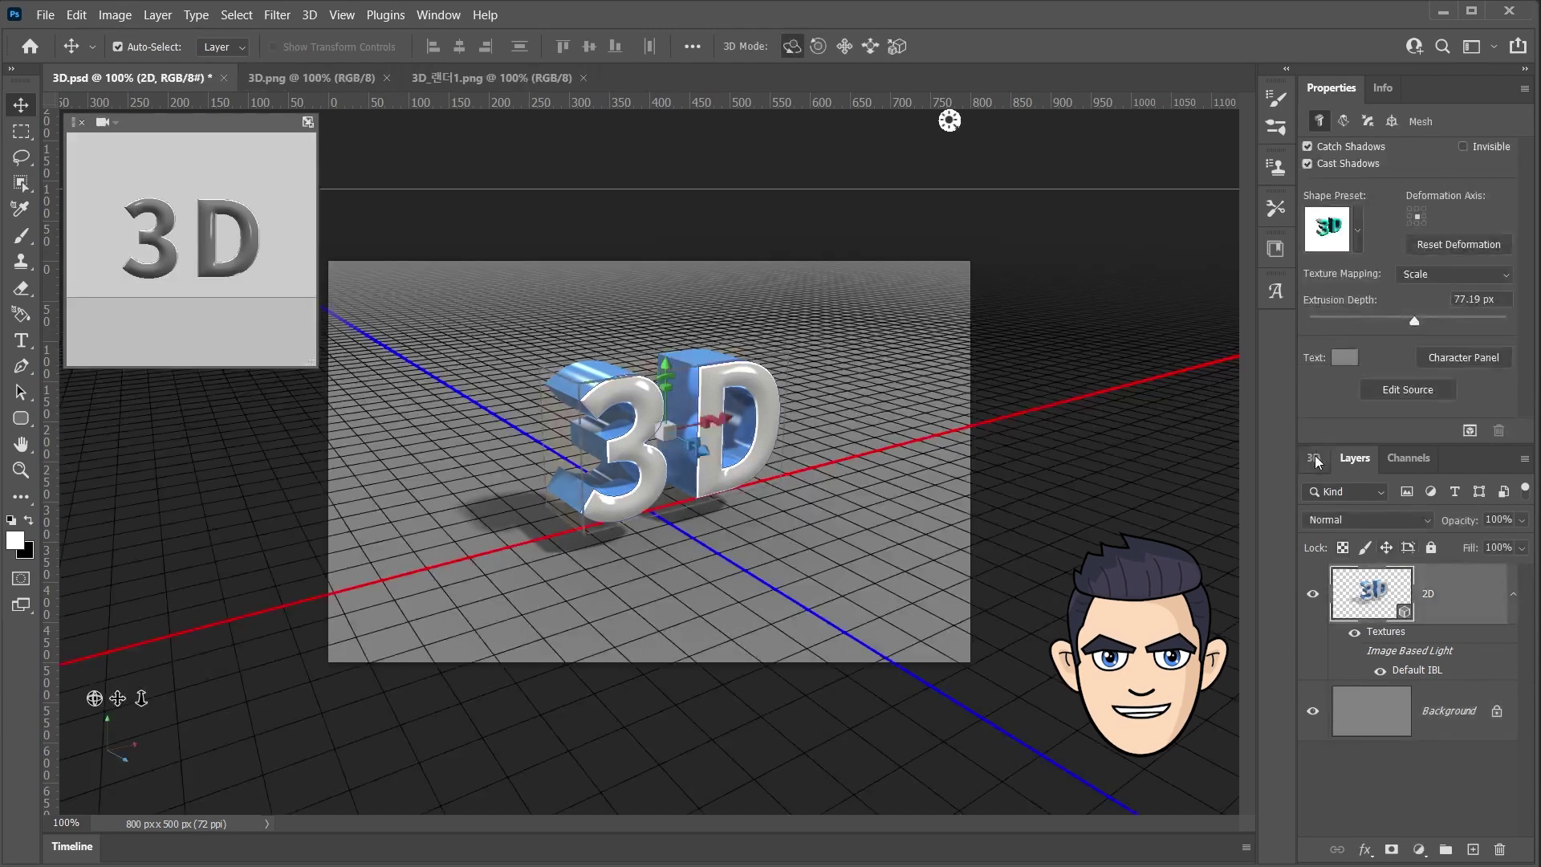
{"action": "left_click", "coordinate": [1364, 618]}
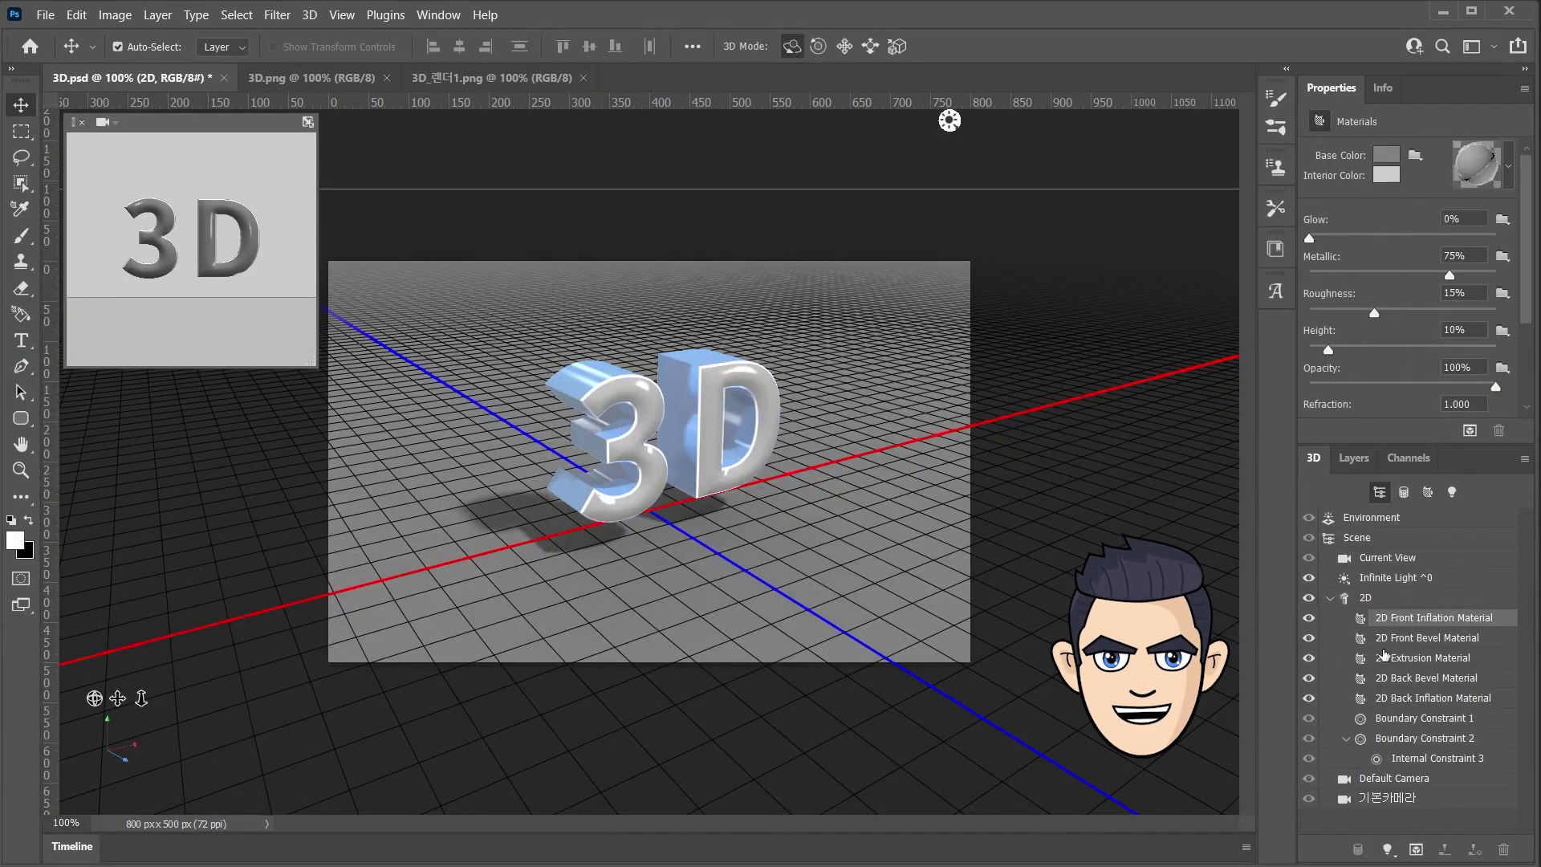
{"action": "left_click", "coordinate": [1392, 639]}
{"action": "left_click", "coordinate": [1413, 697]}
{"action": "left_click", "coordinate": [1355, 457]}
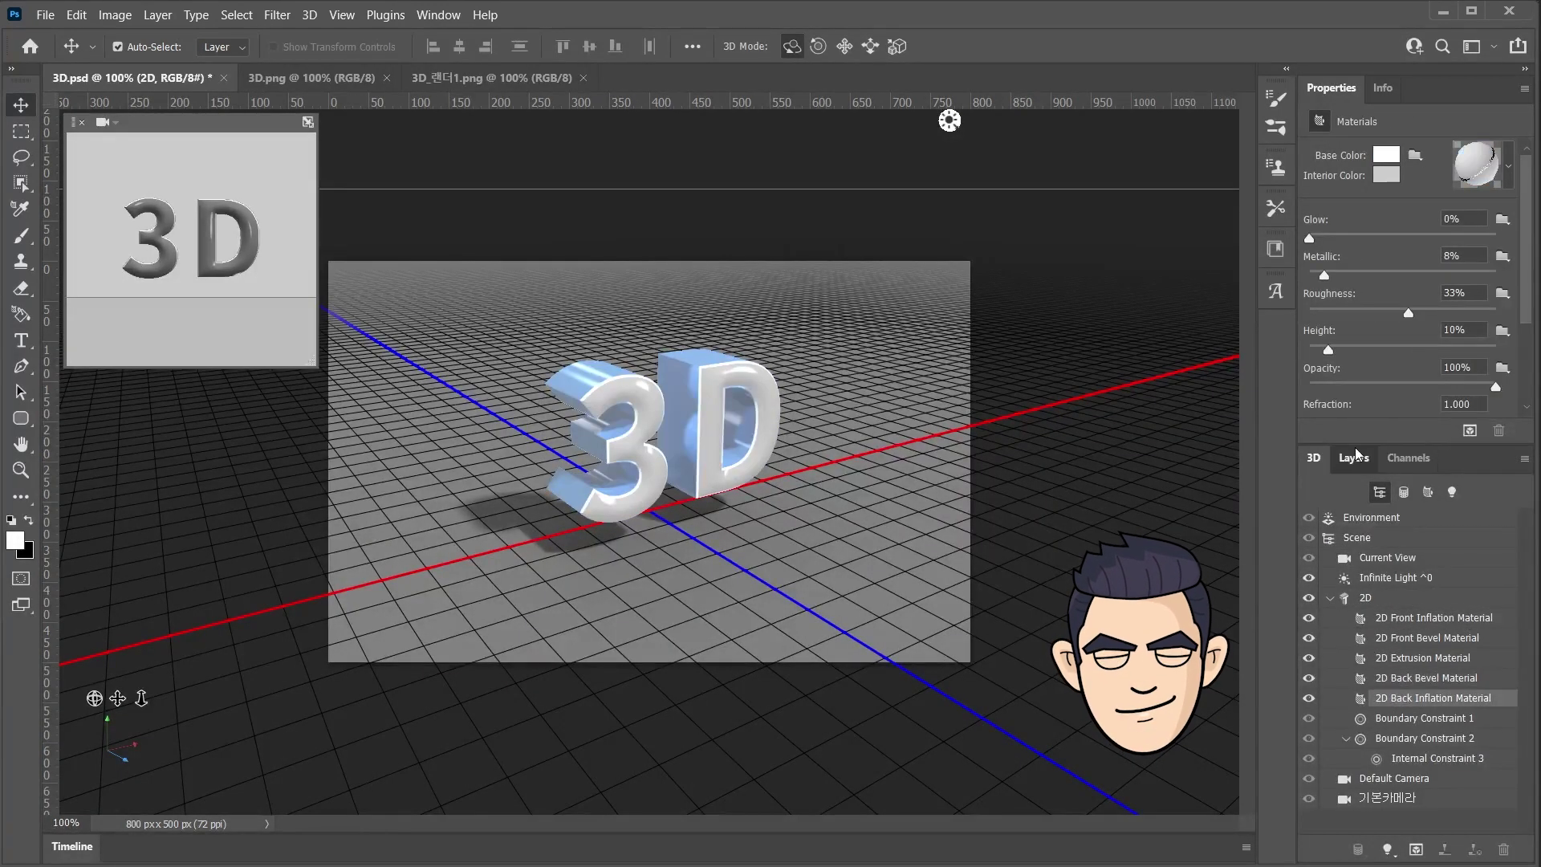
{"action": "left_click", "coordinate": [1429, 710]}
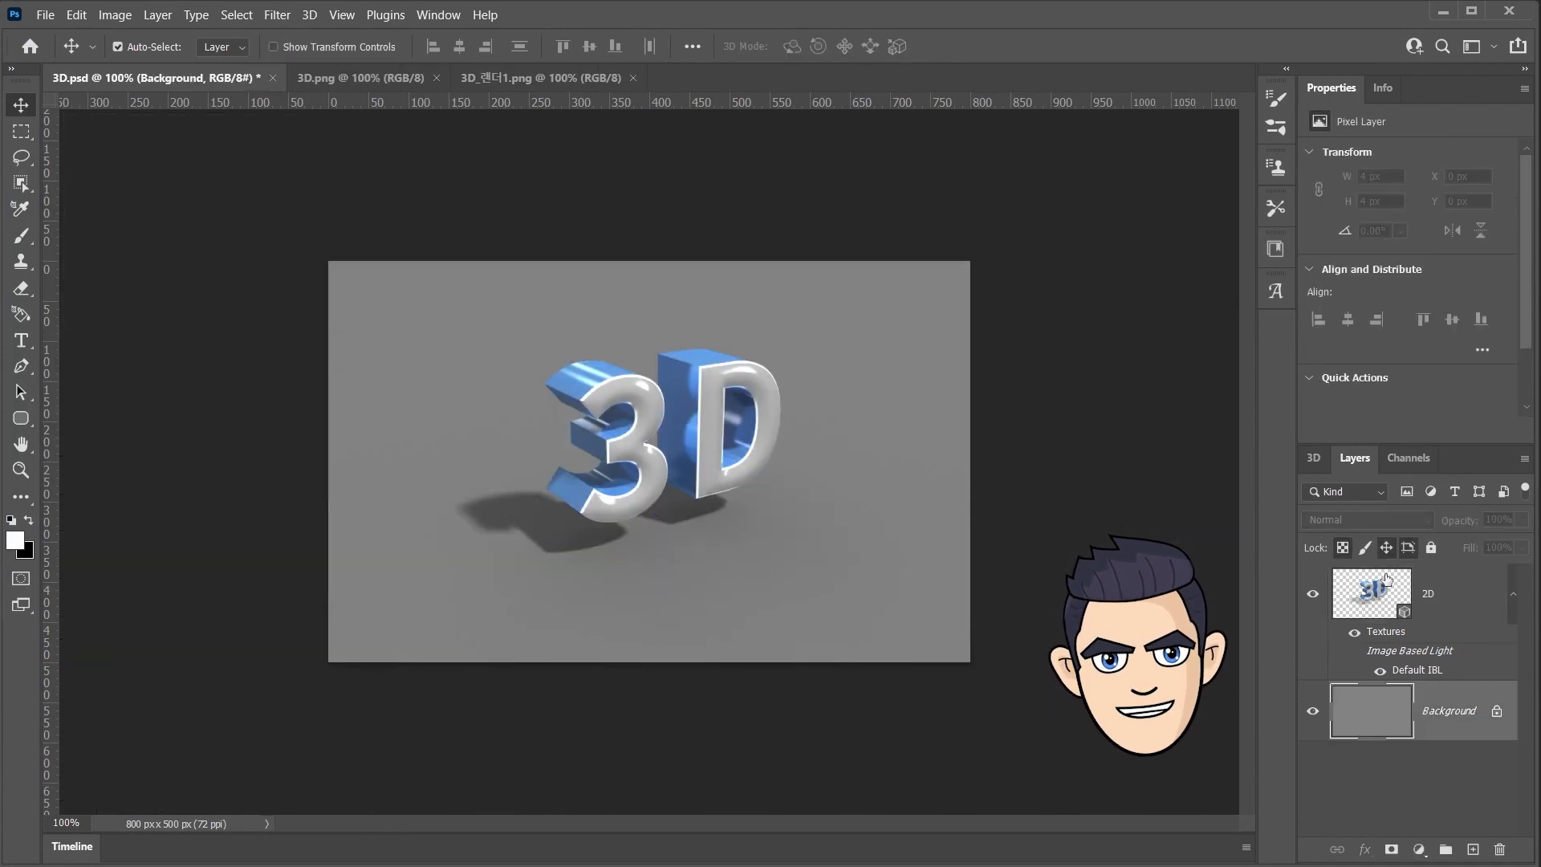
{"action": "left_click", "coordinate": [1315, 460]}
{"action": "left_click", "coordinate": [1355, 458]}
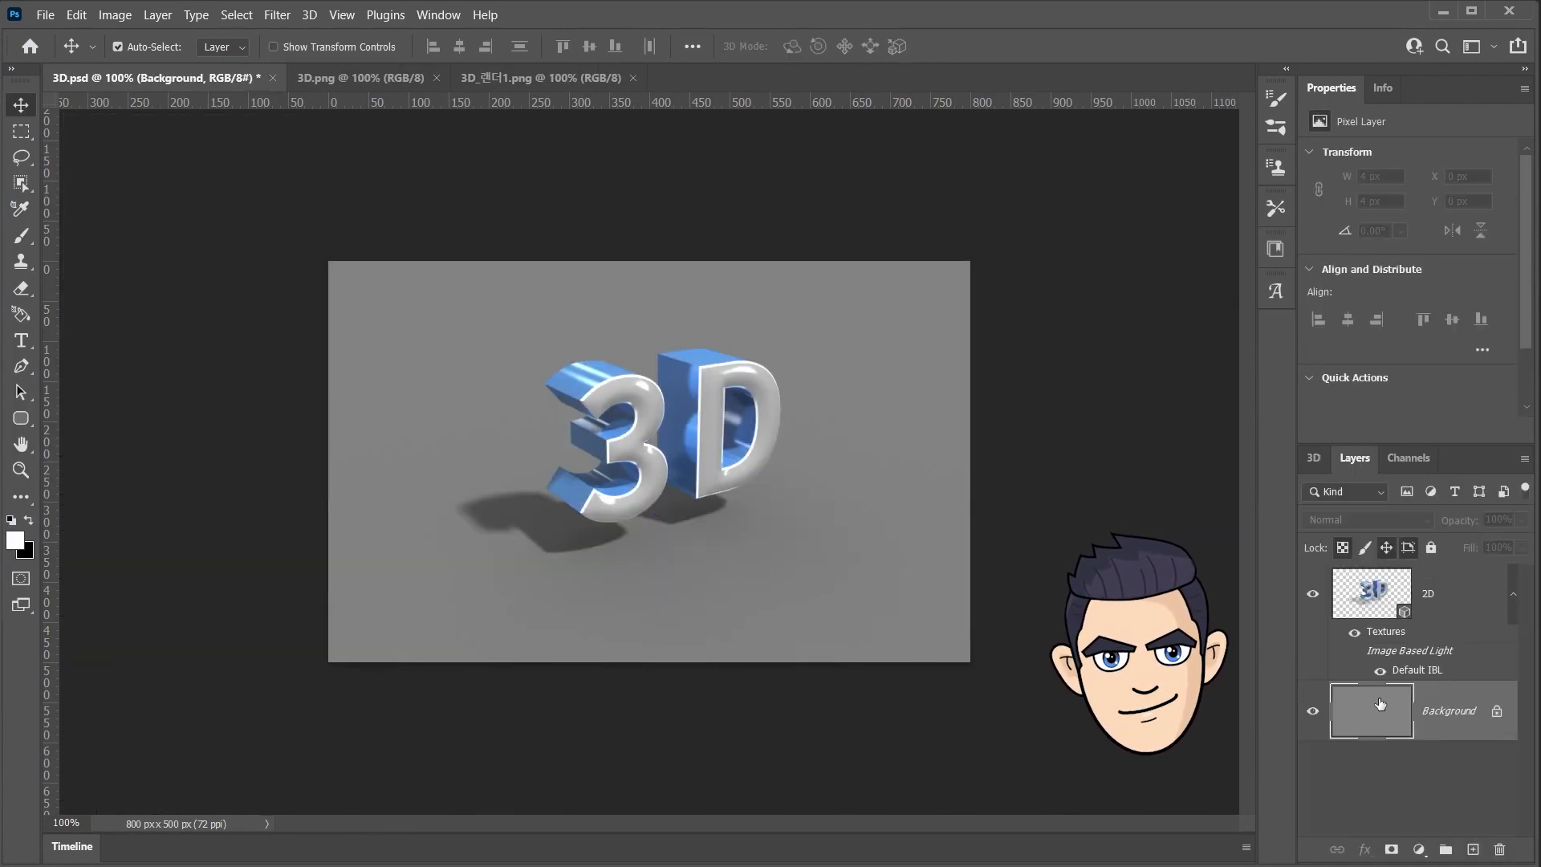
Set the foreground colour to teal #57b6c6 and fill the Background layer with it.
{"action": "left_click", "coordinate": [14, 540]}
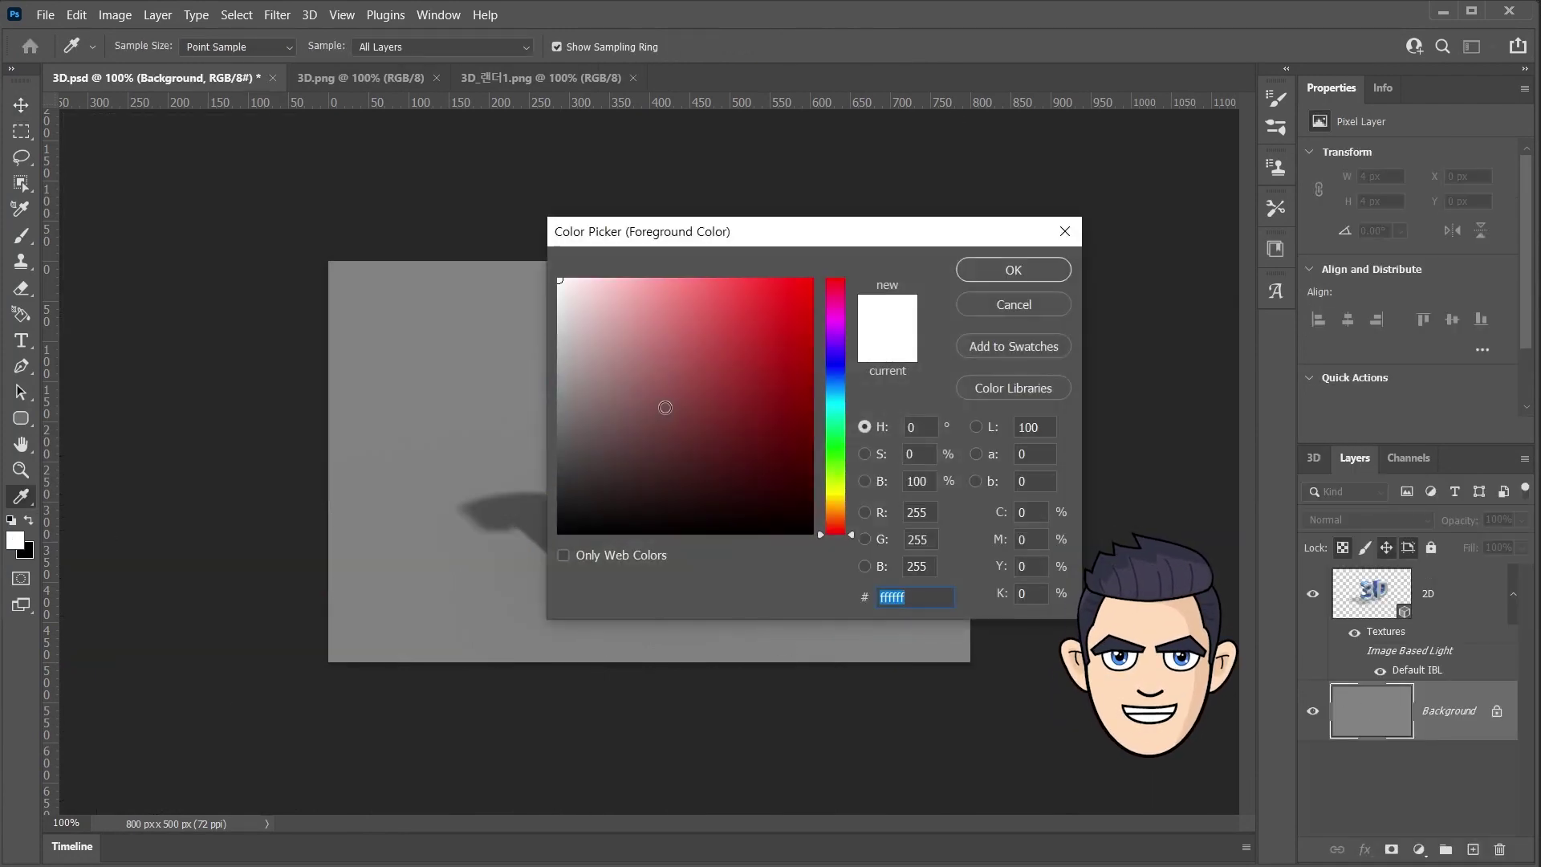
{"action": "left_click", "coordinate": [834, 404]}
{"action": "left_click", "coordinate": [701, 334]}
{"action": "left_click", "coordinate": [1013, 270]}
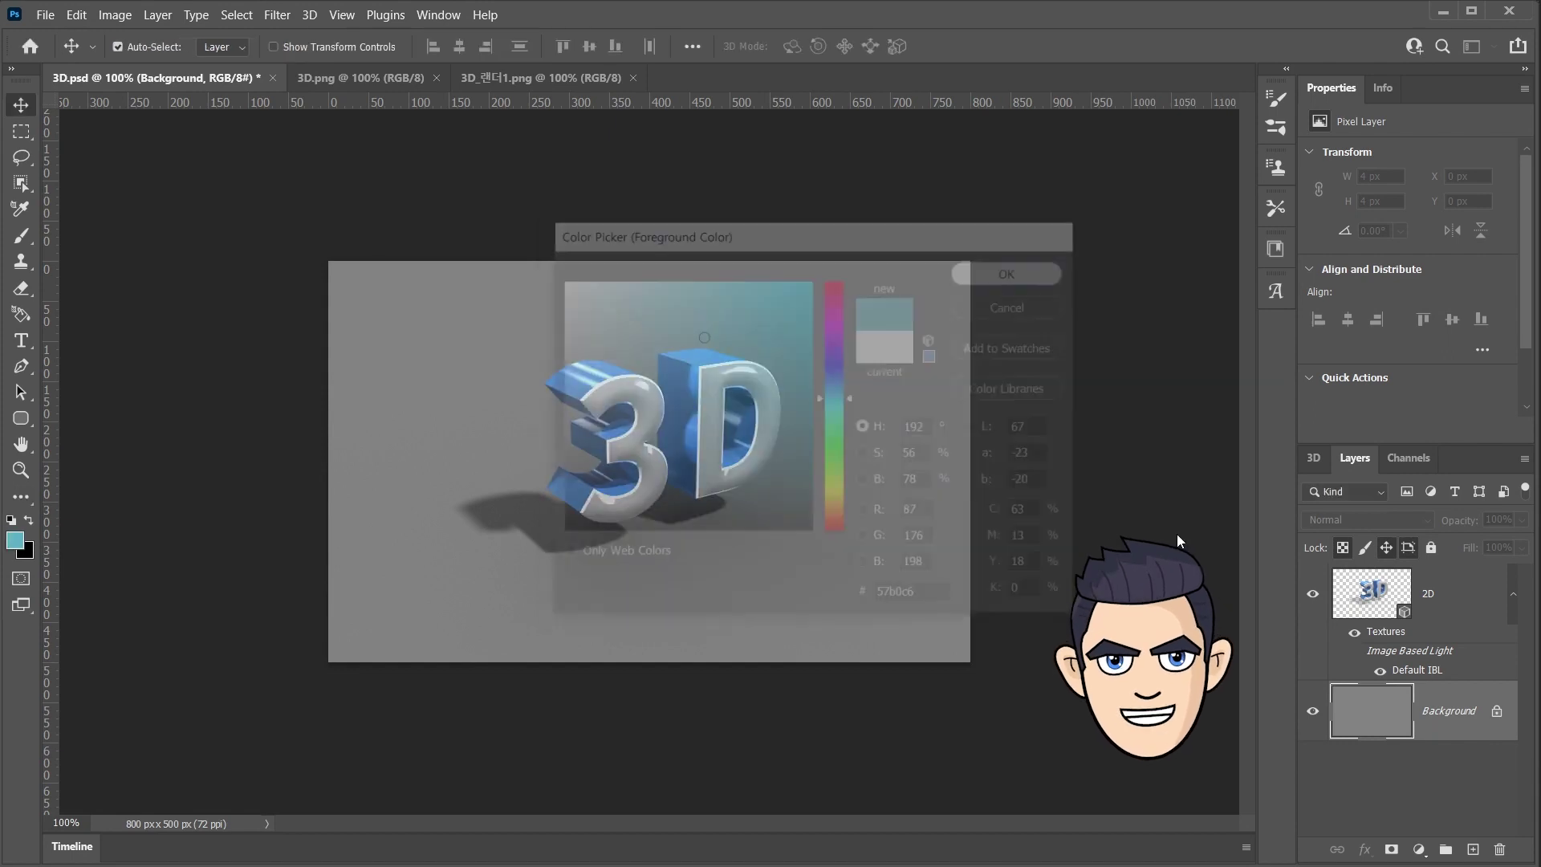
{"action": "key", "text": "alt+BackSpace"}
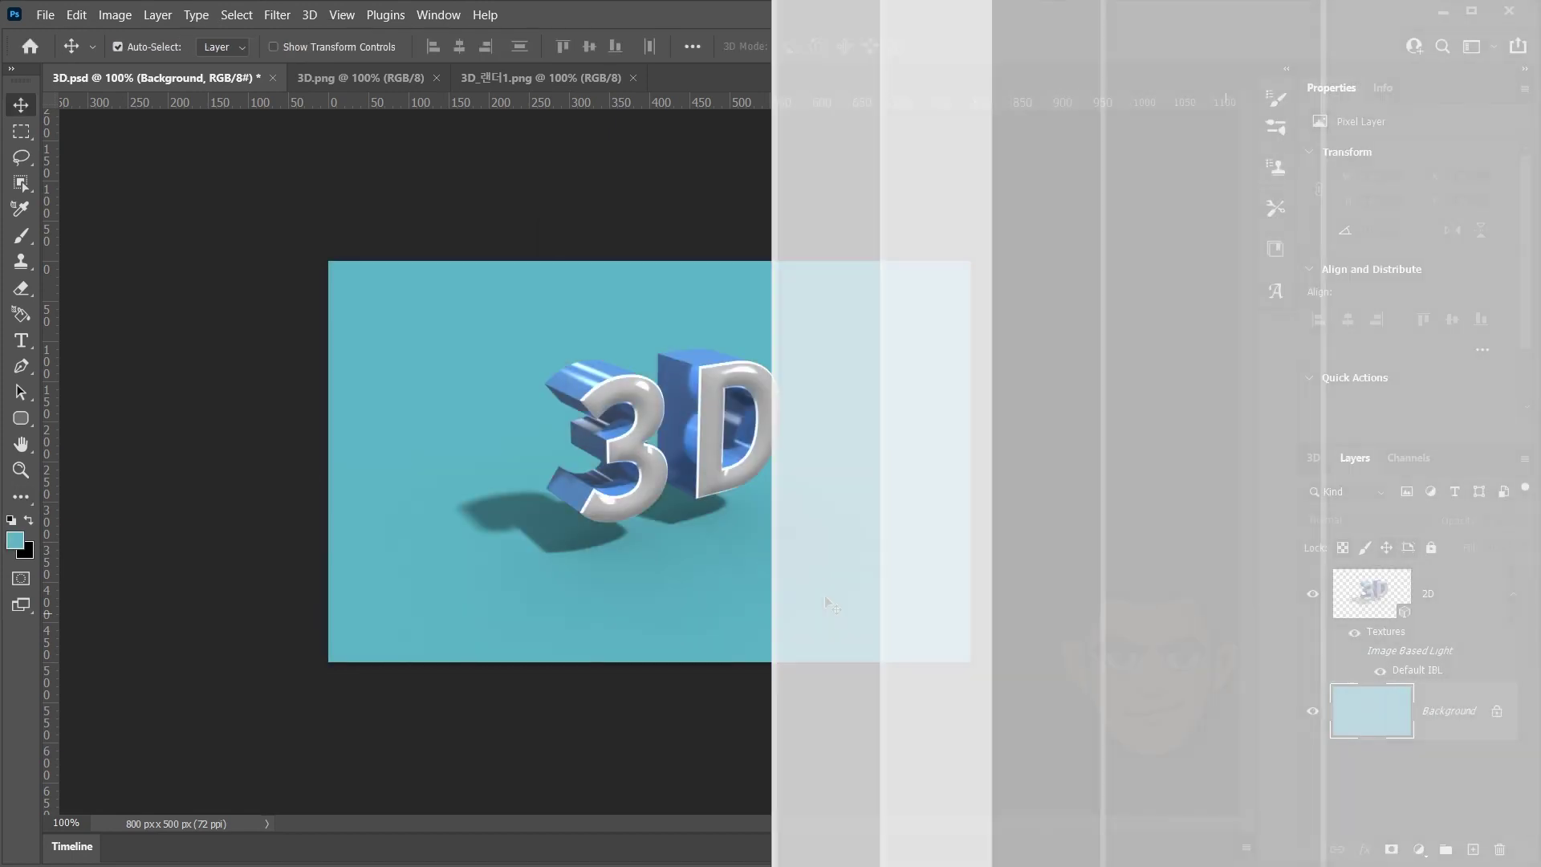